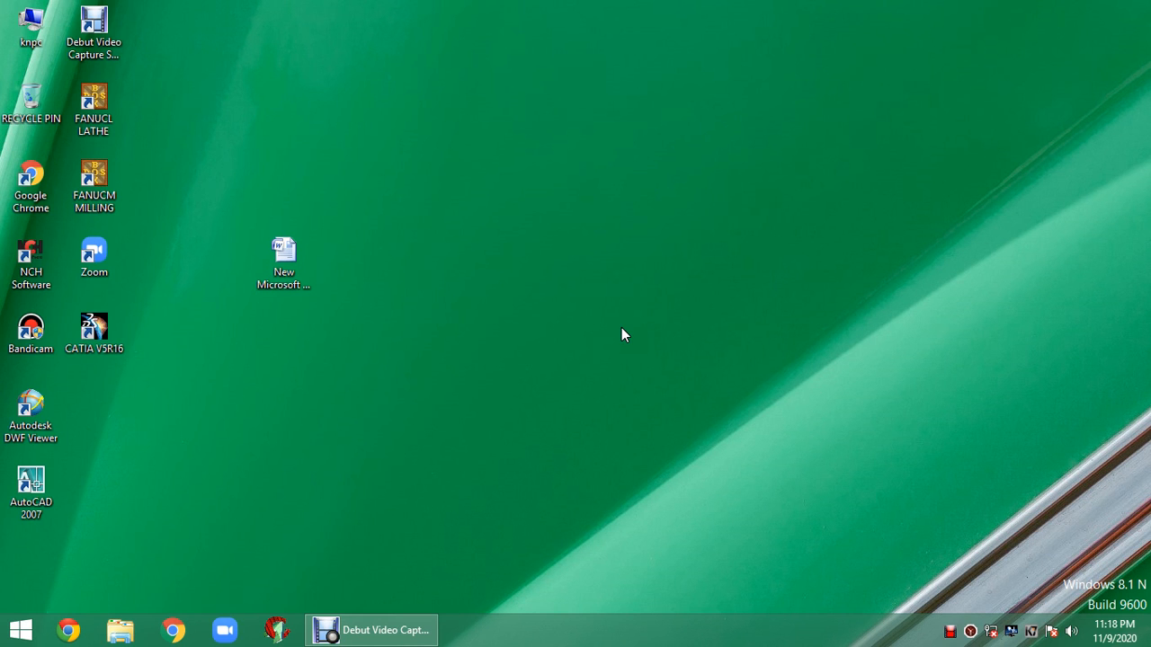
- Create 'New Microsoft Office Word Document (2)' on the desktop and open it in Word
right_click(479, 185)
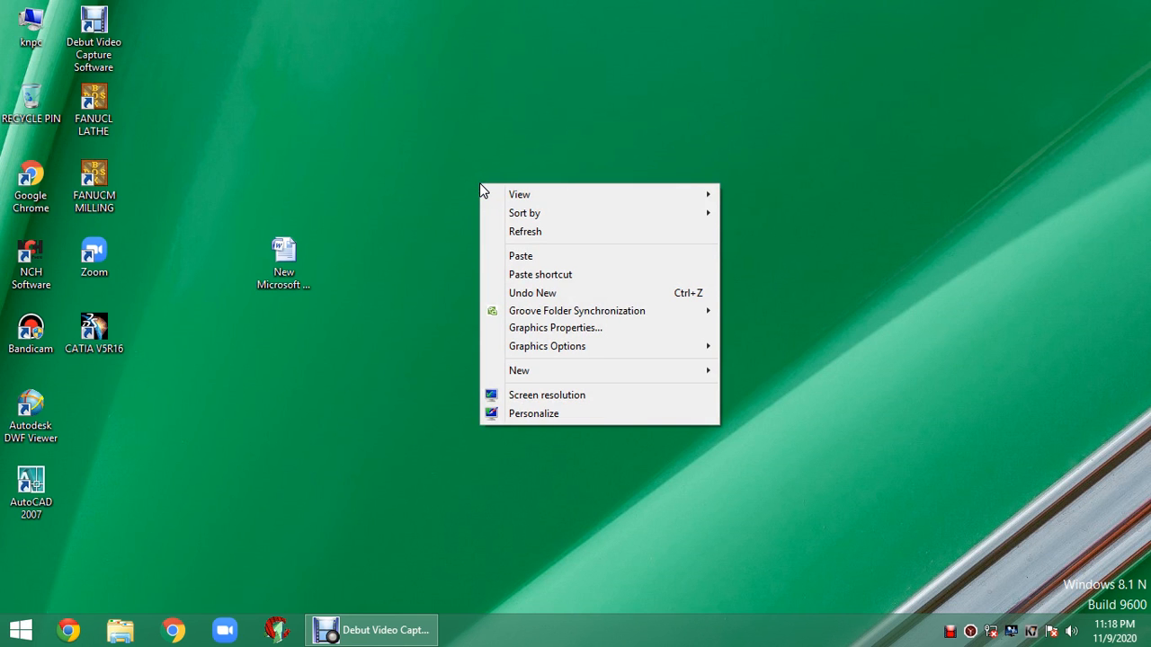
mouse_move(536, 372)
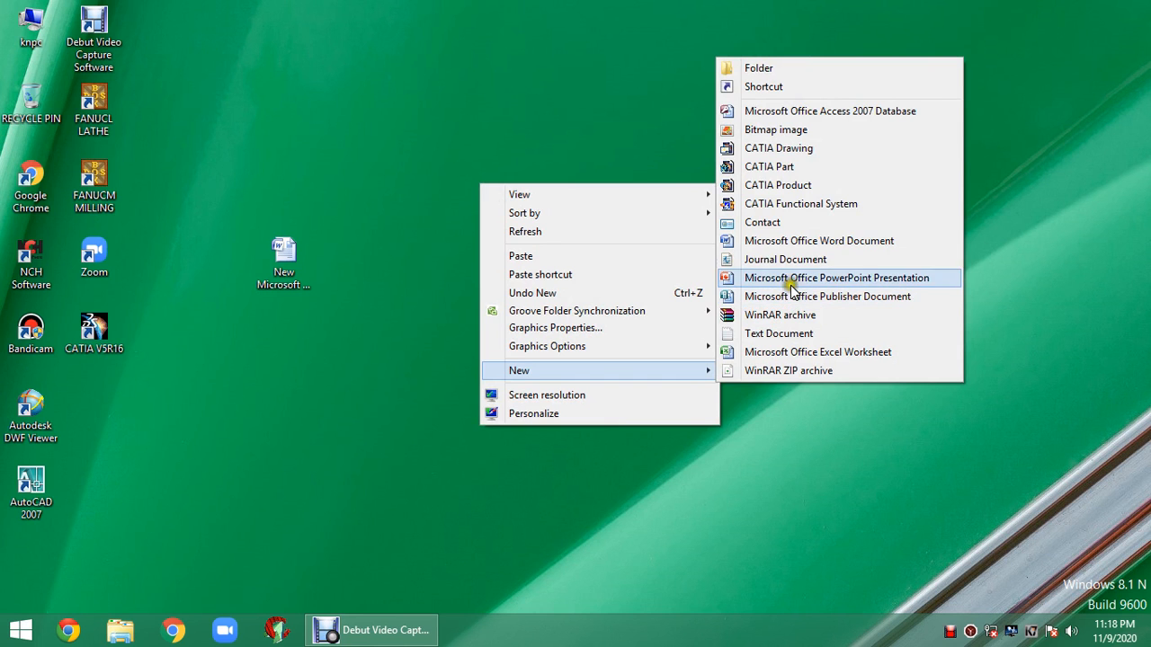
left_click(807, 241)
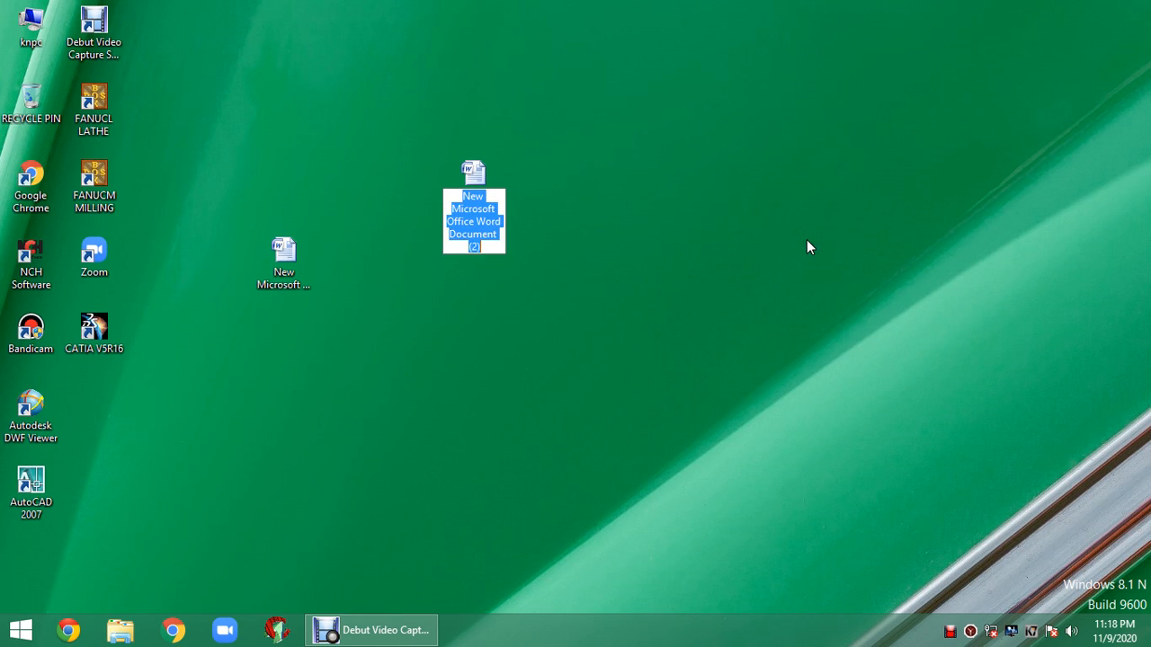
double_click(488, 173)
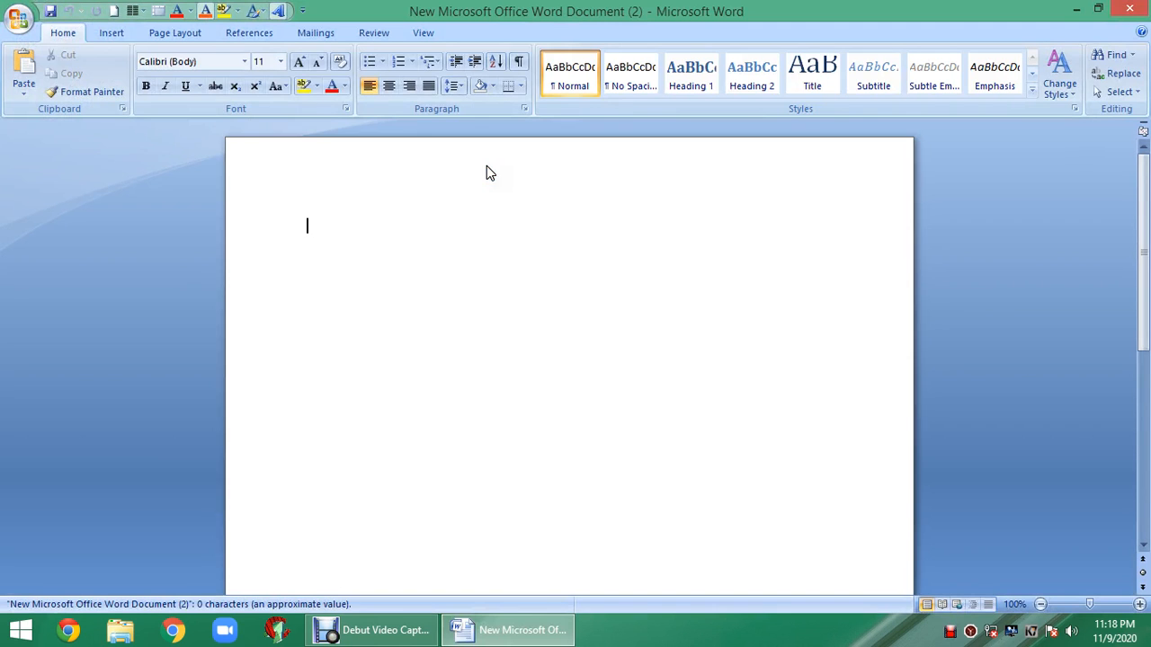
- Bring up the Insert ribbon's table-size grid to preview a 9 by 7 table
left_click(108, 34)
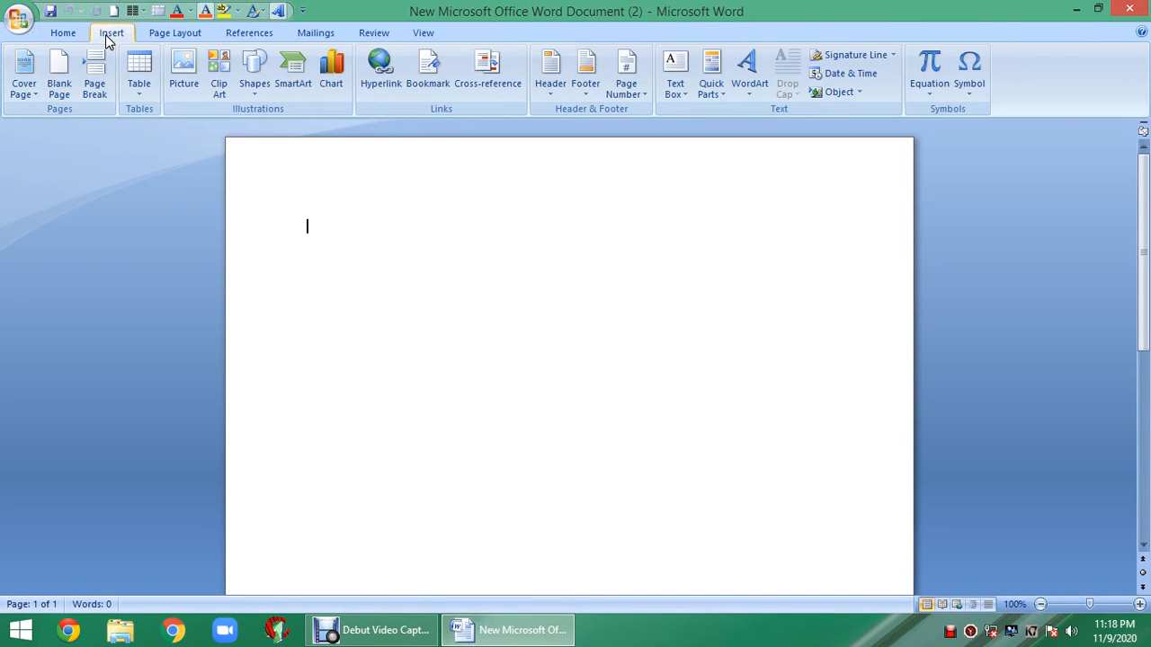
left_click(72, 34)
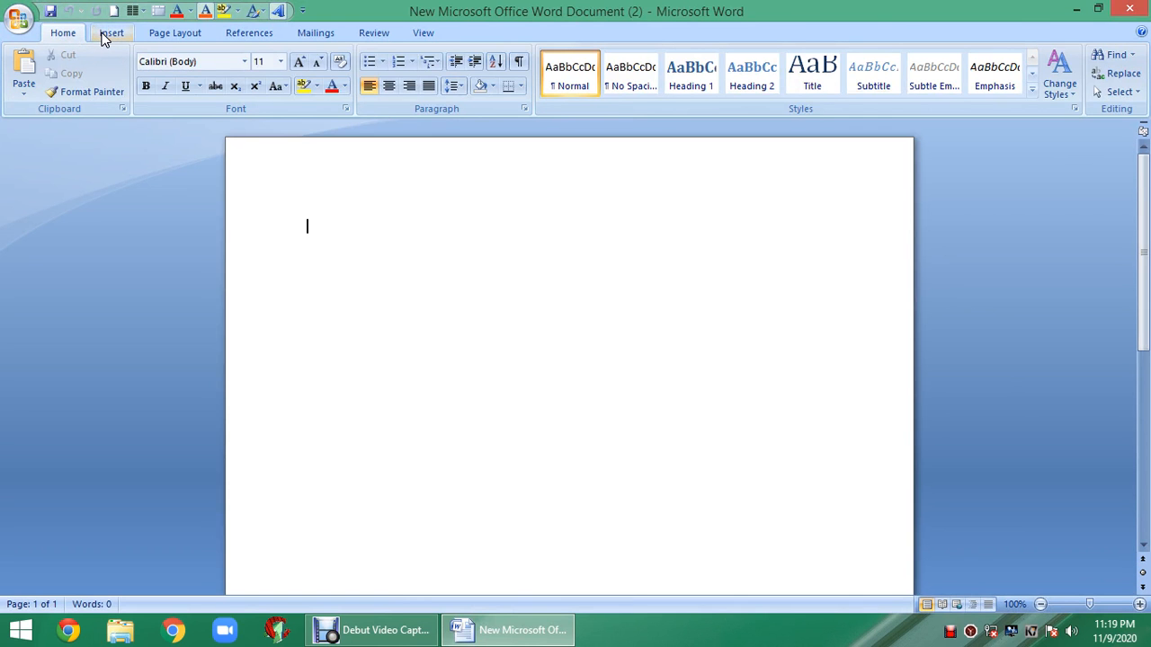
left_click(110, 34)
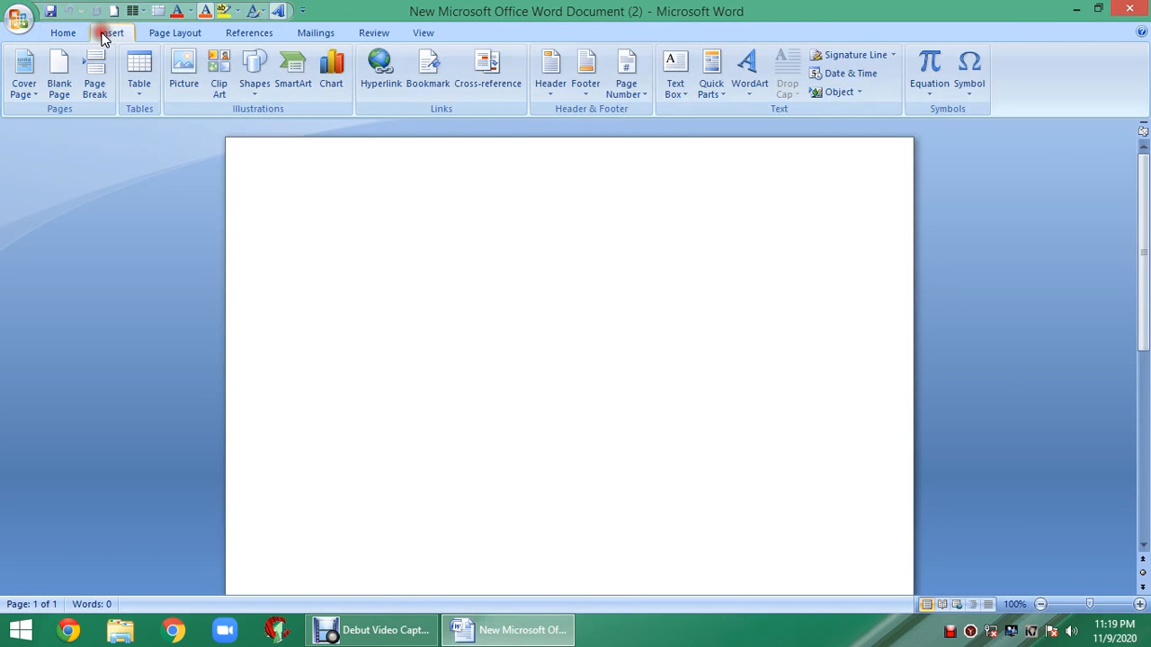
left_click(136, 95)
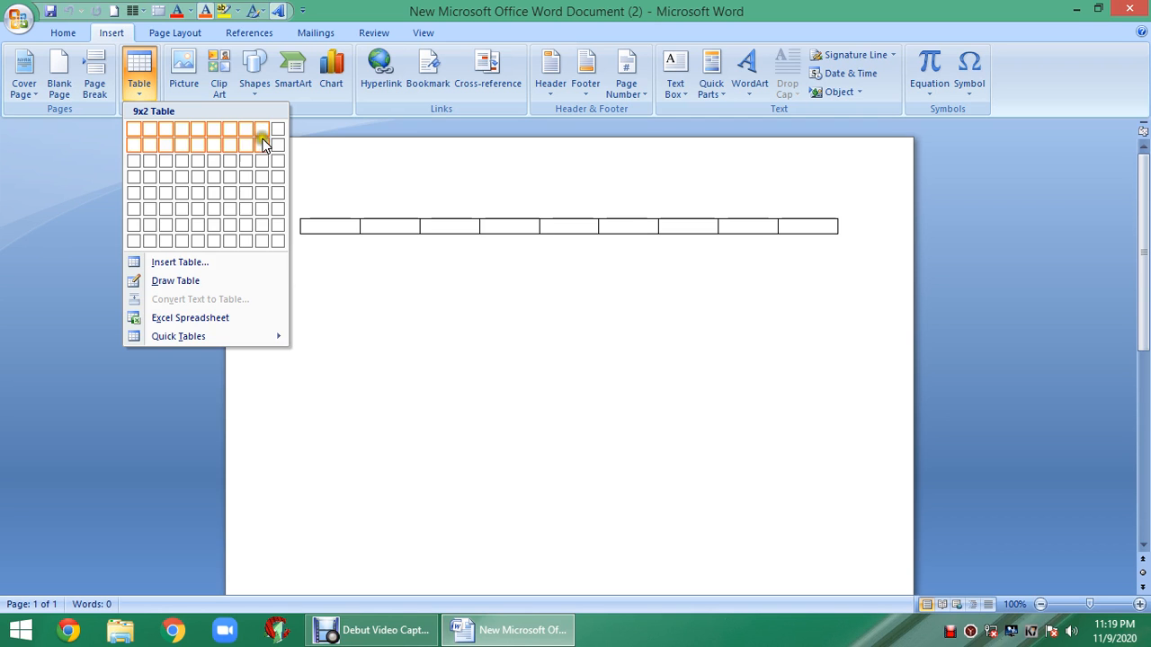
- Insert a 9-column by 7-row table and place the cursor in its first cell
left_click(263, 227)
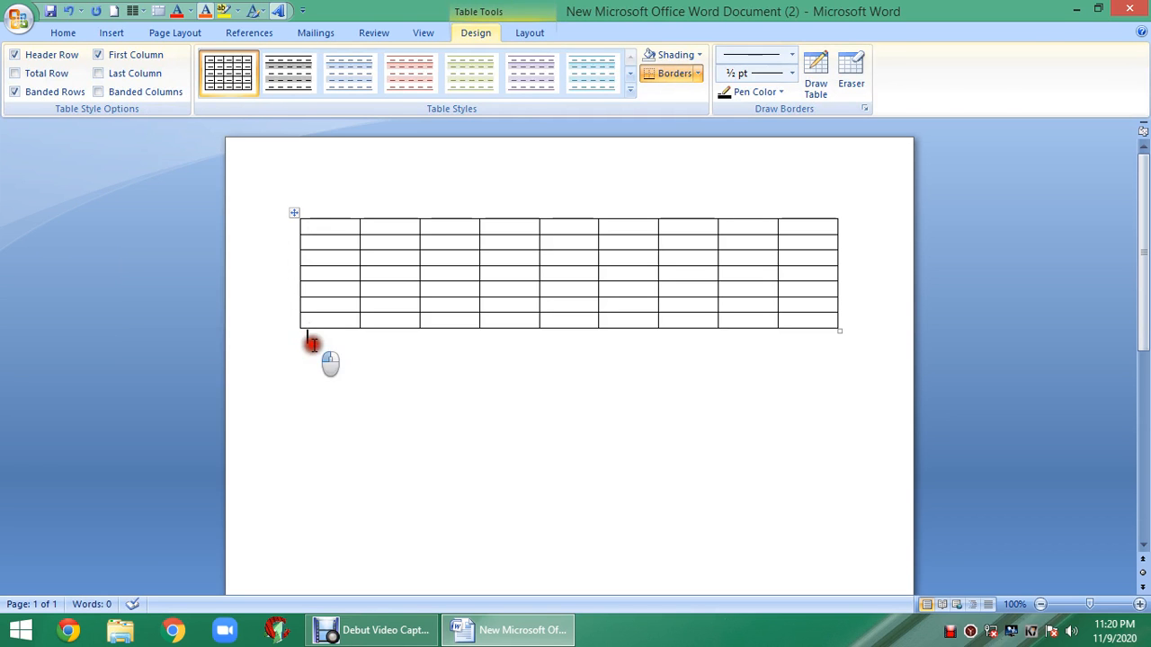
left_click(312, 344)
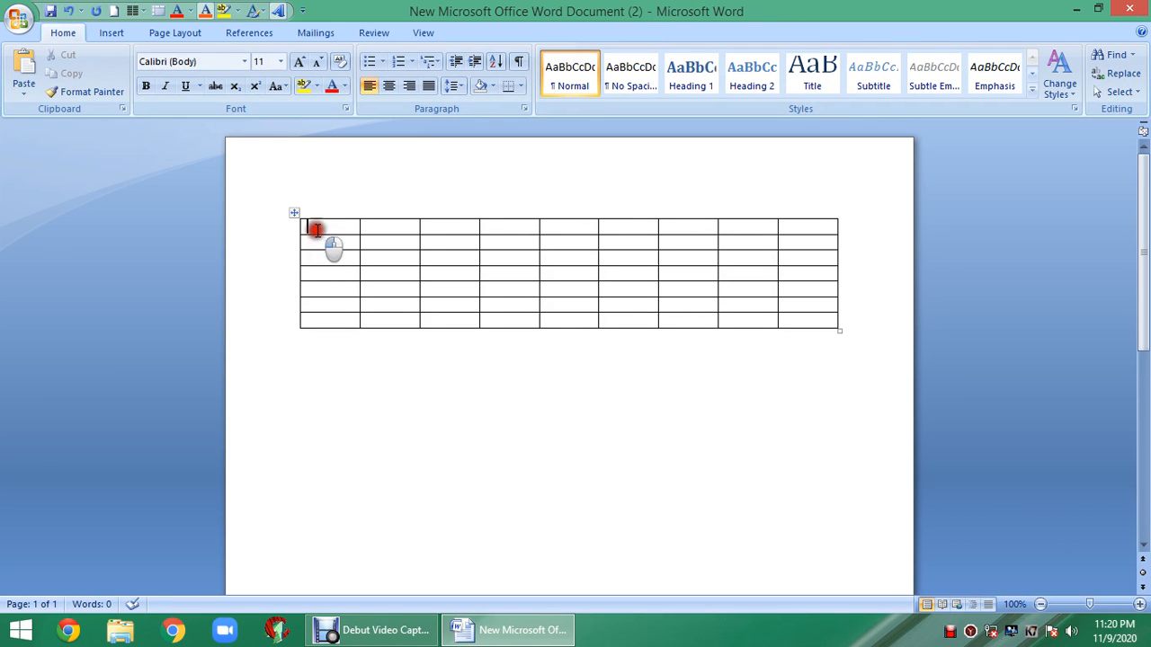
left_click(316, 231)
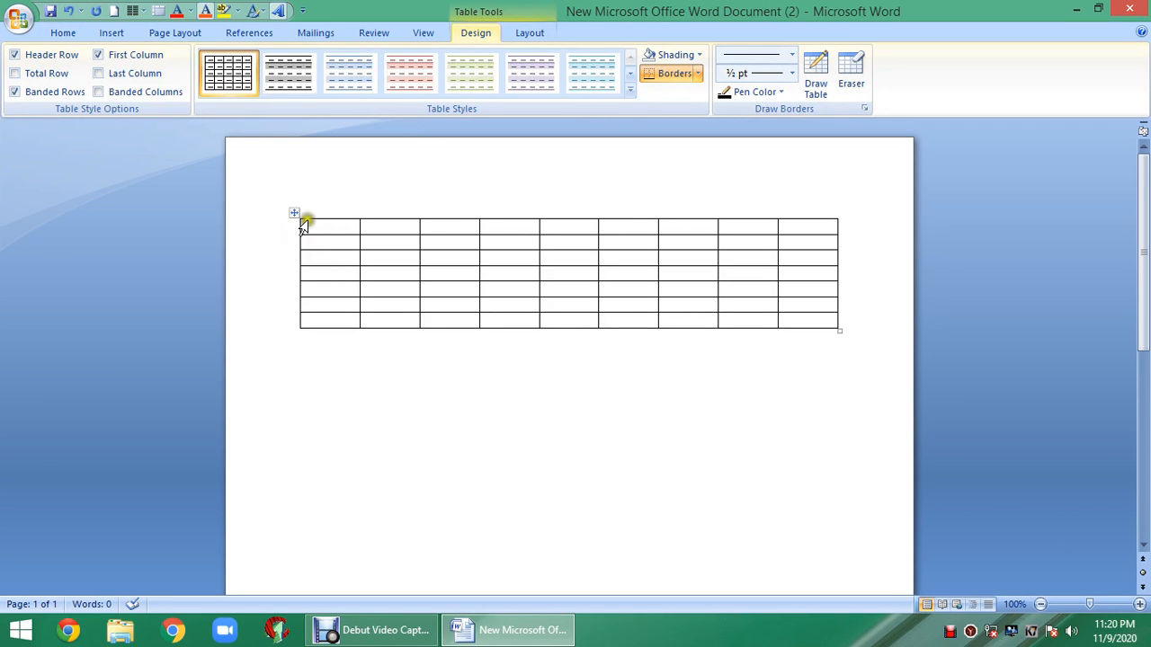
- Set the font to Times New Roman at 12 pt
left_click(64, 35)
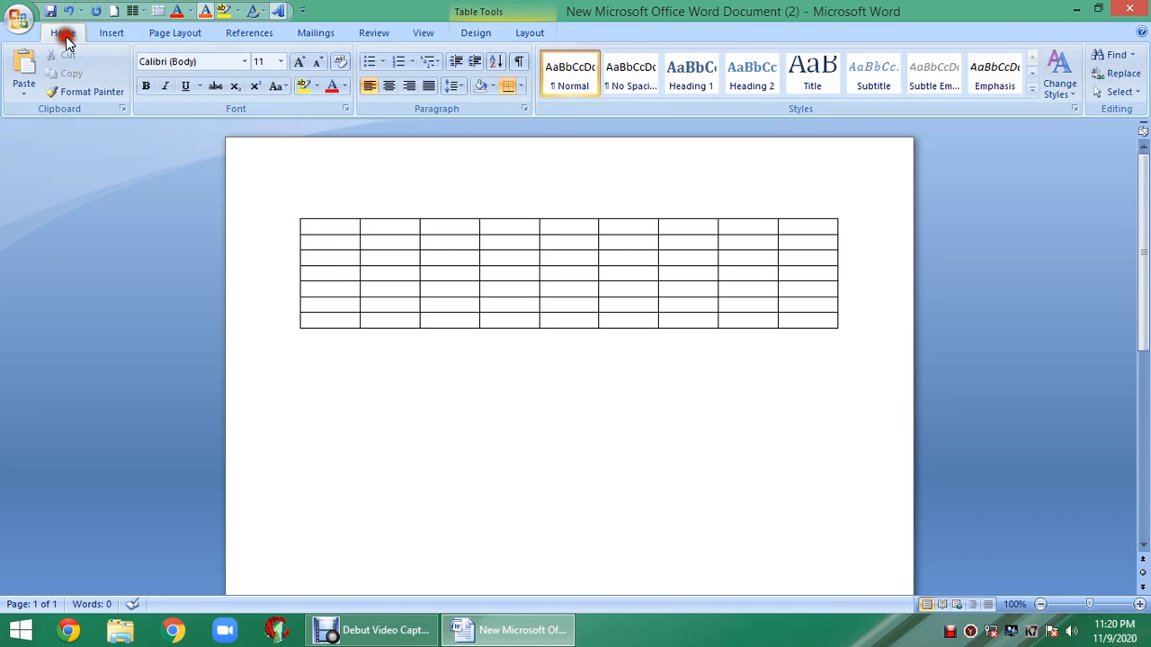
left_click(245, 61)
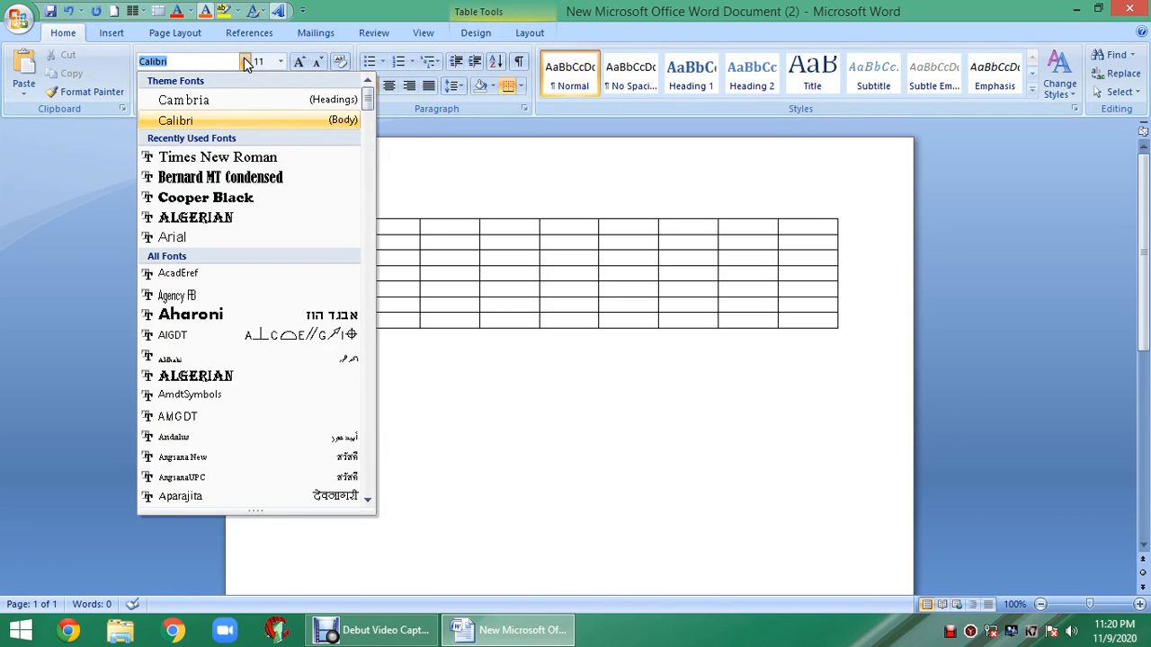
left_click(237, 159)
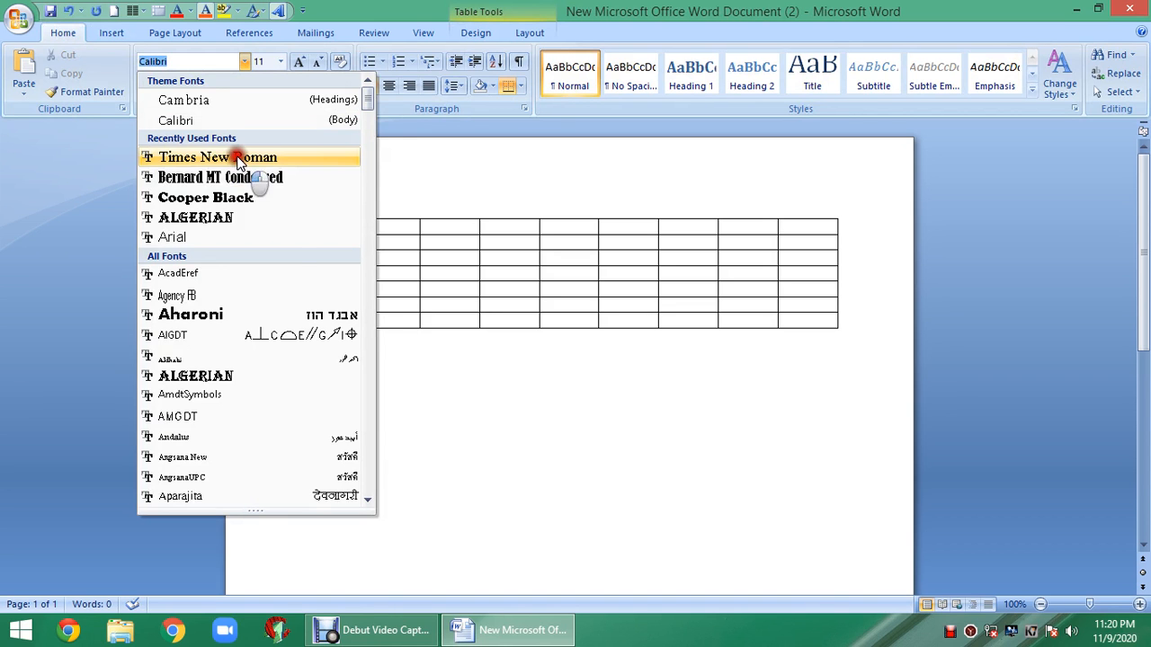
left_click(280, 61)
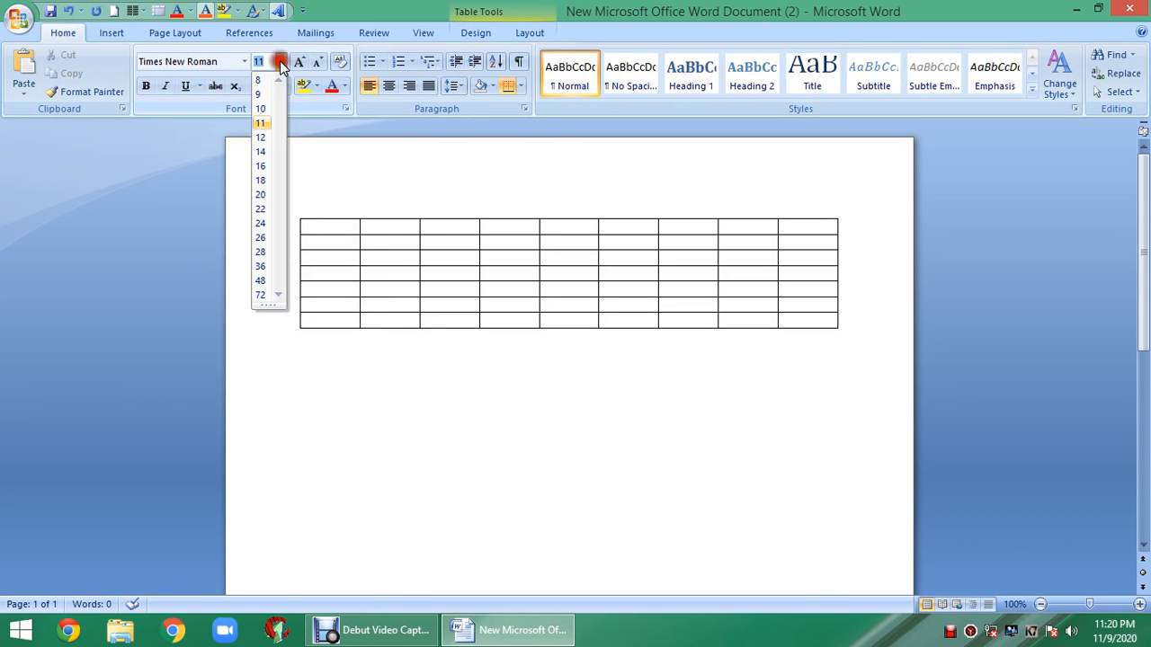
left_click(265, 137)
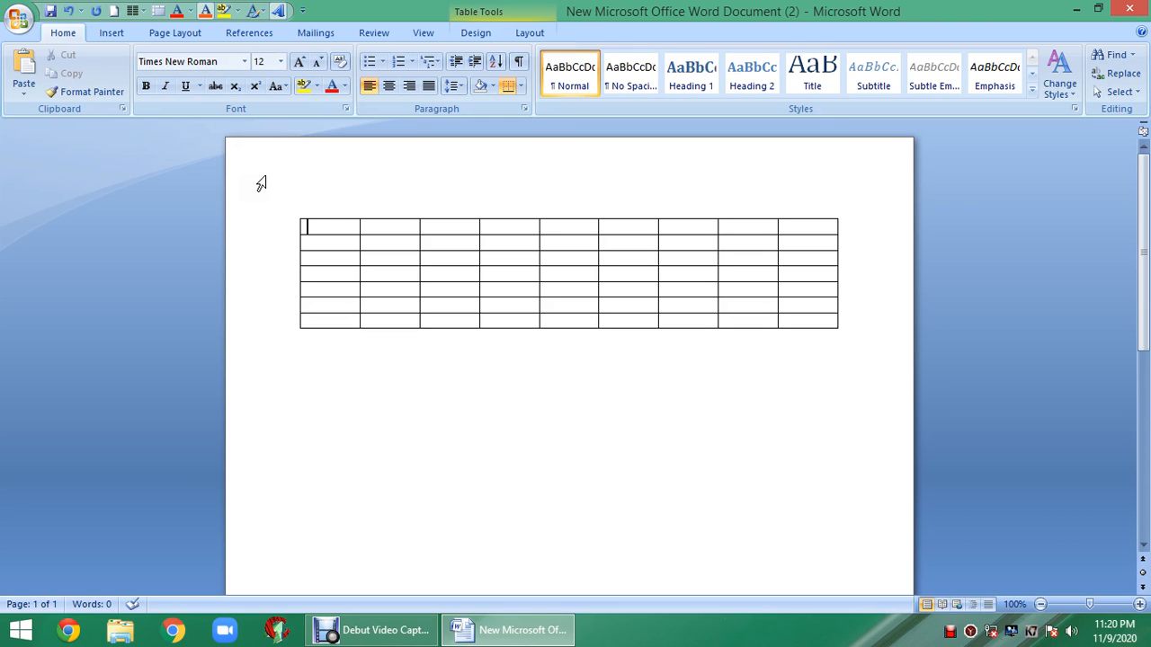
- Fill the header row with Days followed by the column numbers 1 to 8
type("Days")
key("Tab")
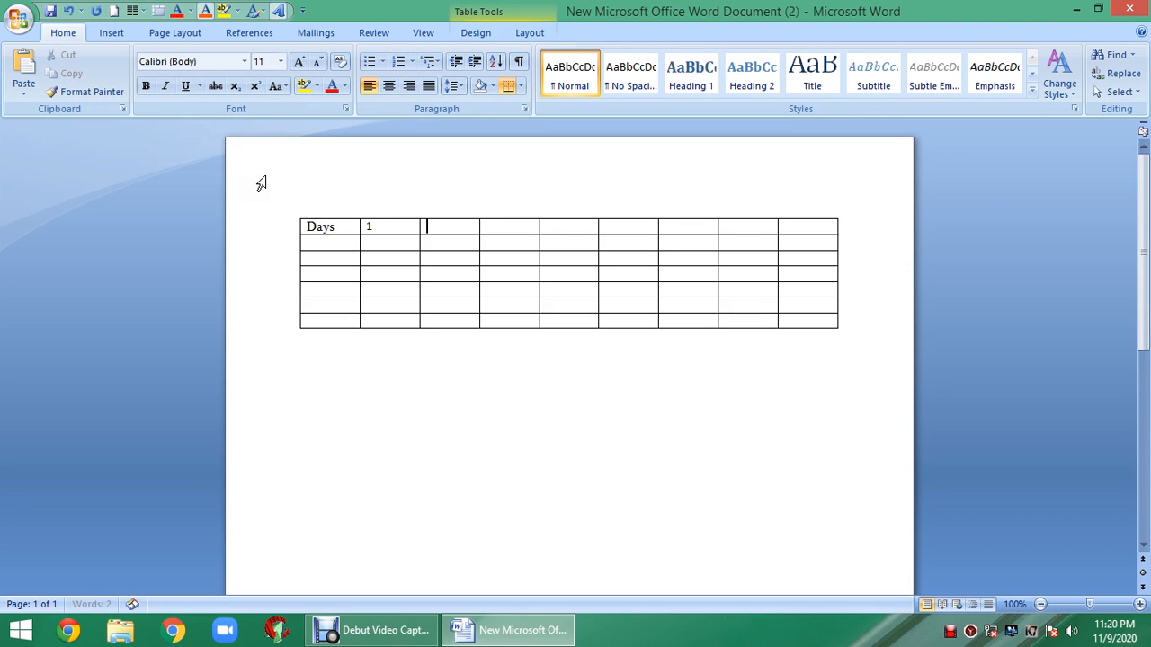
type("2")
key("Tab")
type("3")
key("Tab")
type("4")
key("Tab")
type("5")
key("Tab")
type("6")
key("Tab")
type("7")
key("Tab")
type("8")
- Enter MON, TUE, WED, THU, FRI and SAT down the first column
left_click(331, 241)
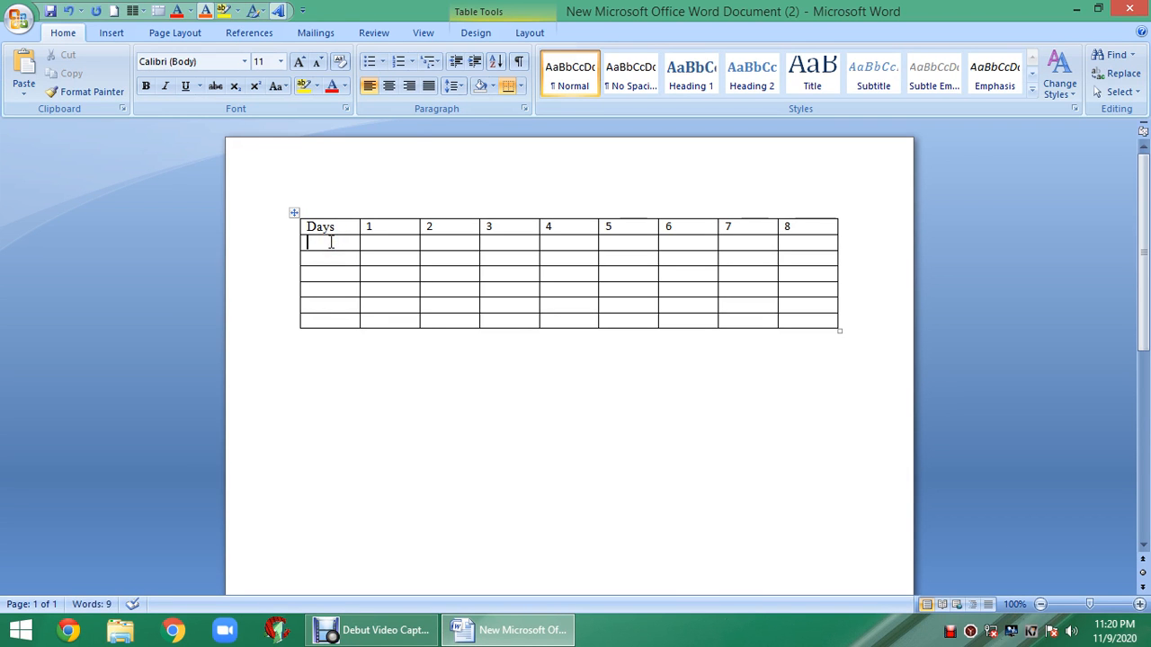
type("MON")
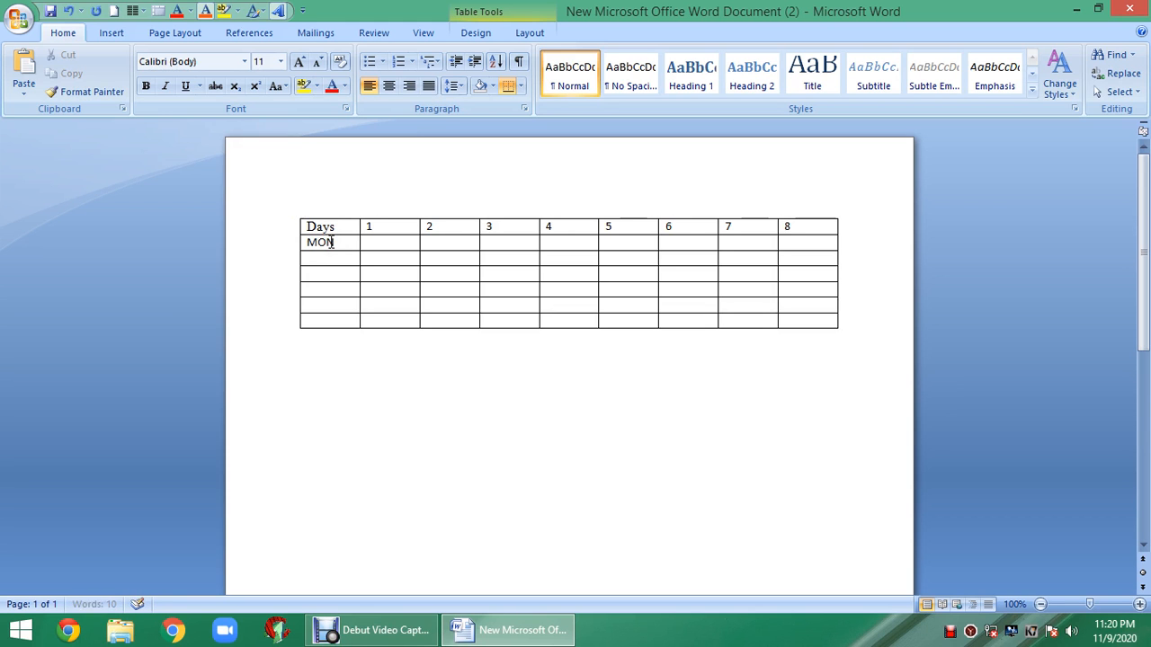
key("Down")
type("TUE")
key("Down")
type("WED")
key("Down")
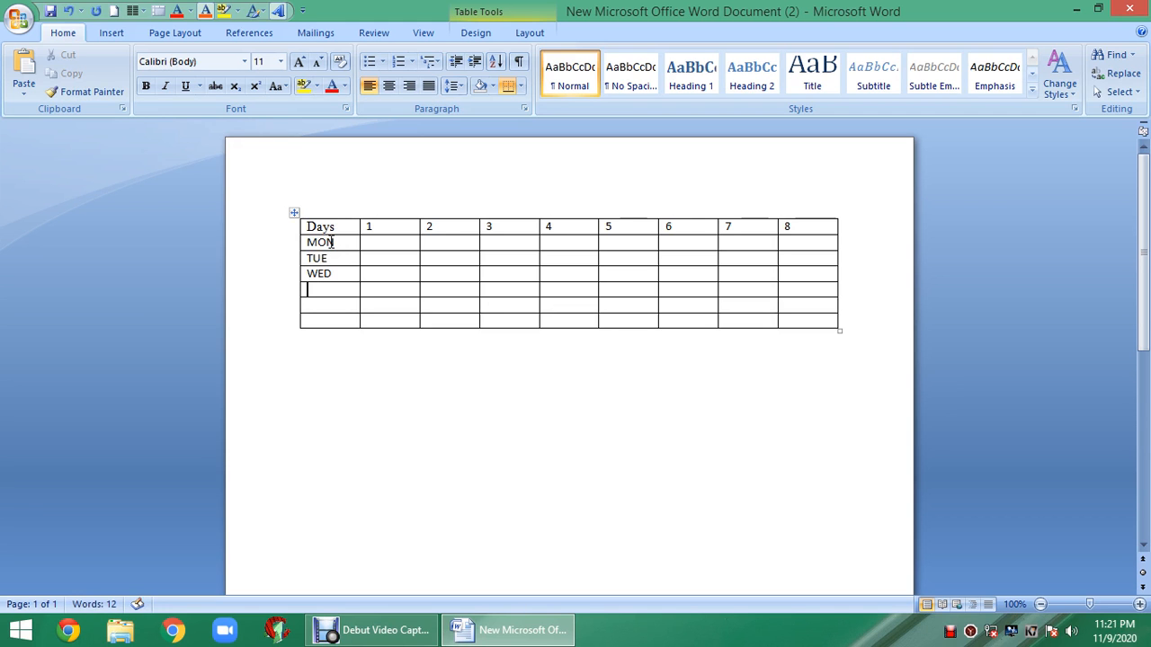
type("THU")
key("Down")
type("F")
key("Down")
type("SA")
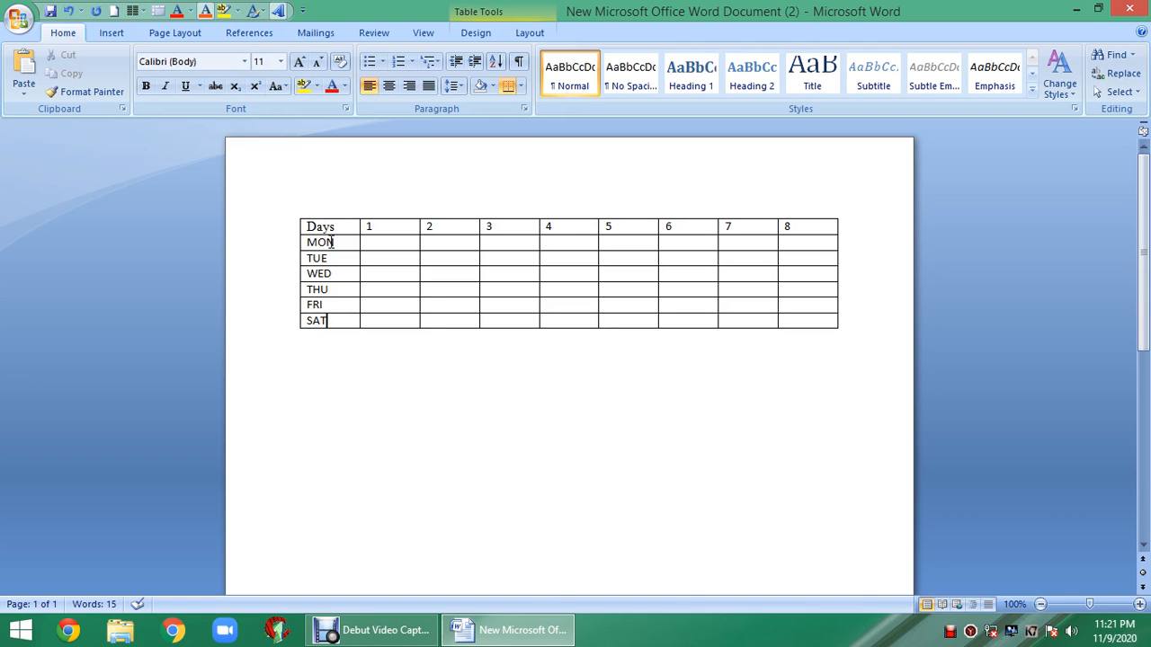
left_click(364, 629)
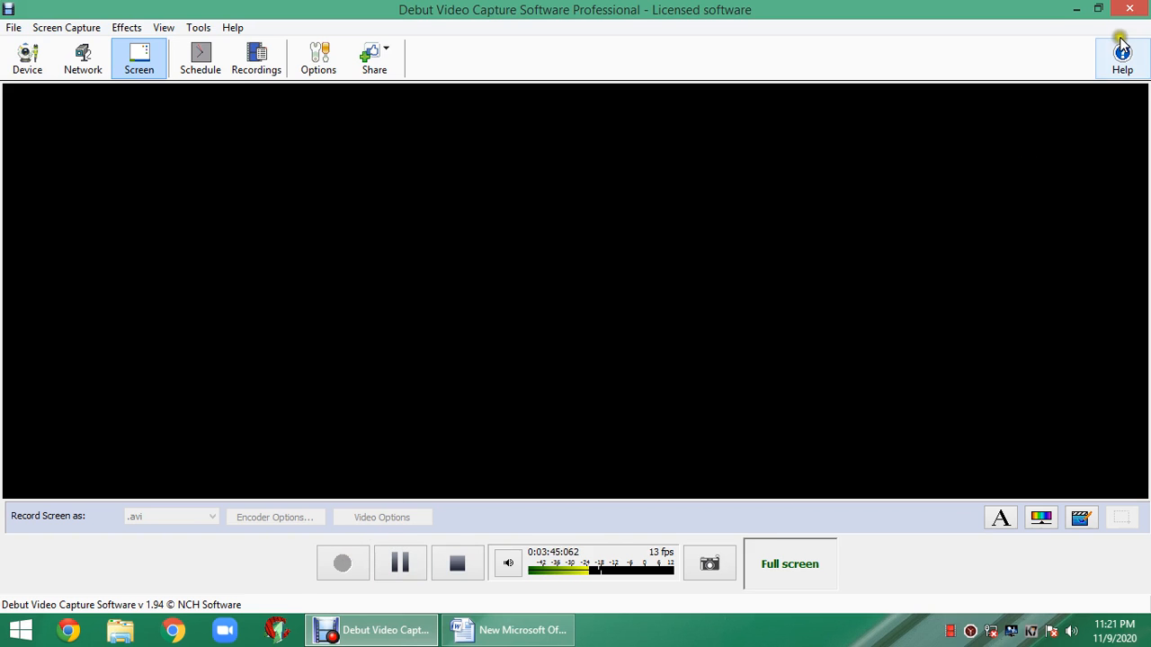
left_click(1076, 10)
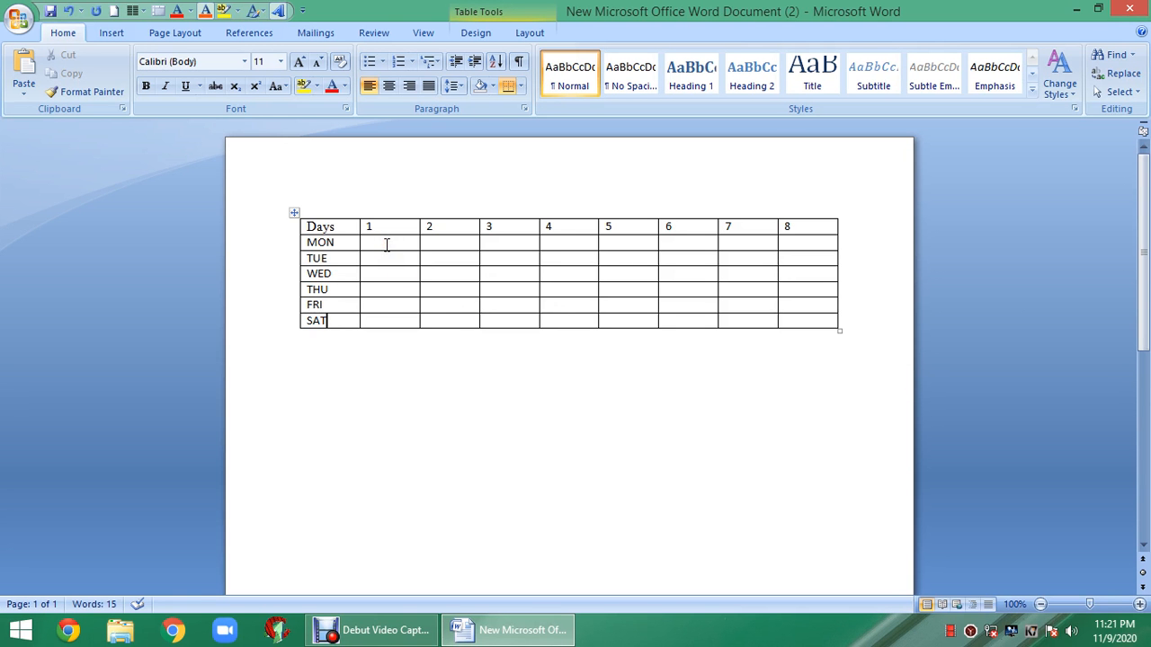
- Merge the MON row's cells under columns 1–2, then those under columns 3–4
left_click(384, 241)
left_click(383, 241)
left_click(388, 240)
left_click_drag(387, 240, 448, 241)
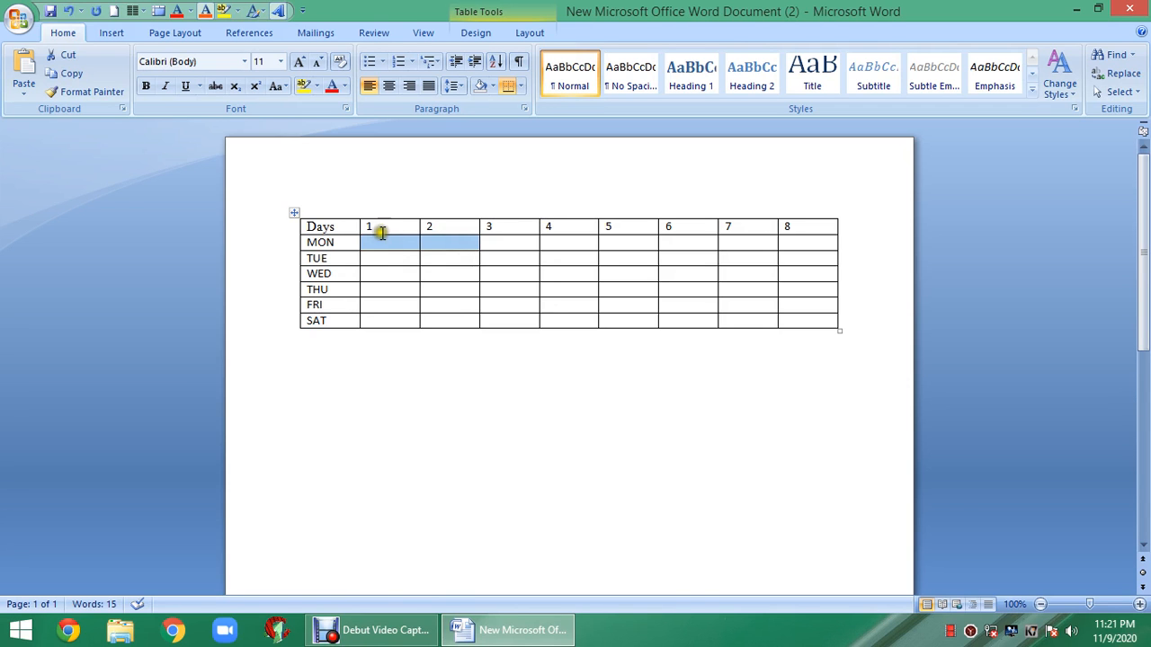
left_click(381, 241)
left_click(393, 242)
left_click_drag(393, 243, 445, 239)
right_click(445, 240)
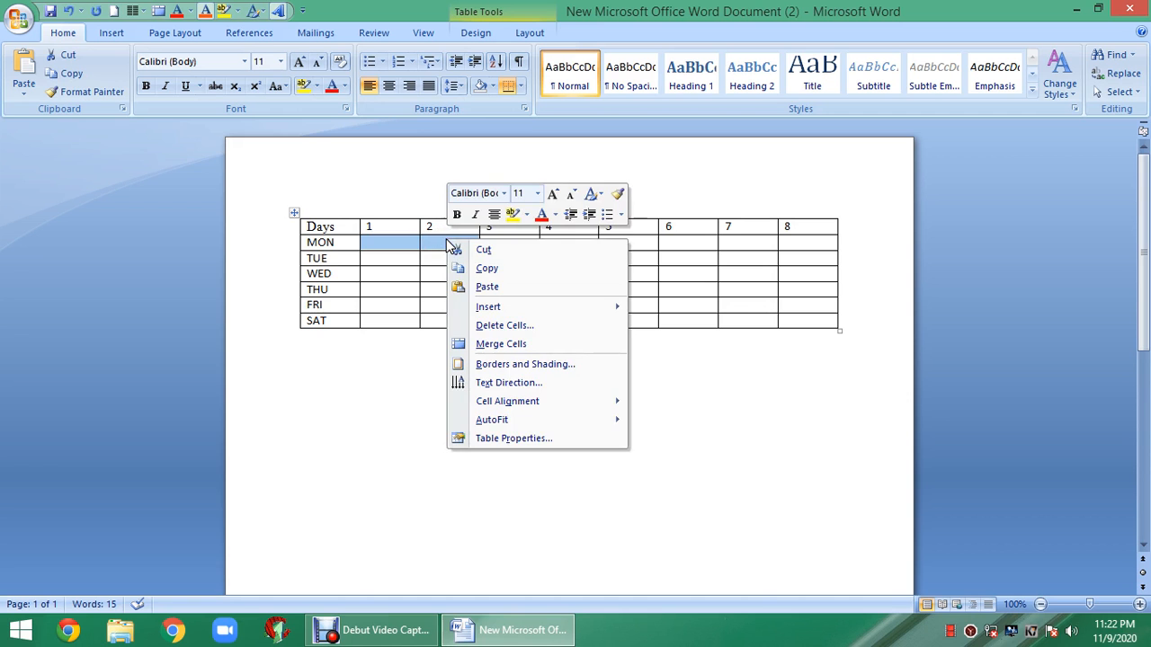
left_click(507, 346)
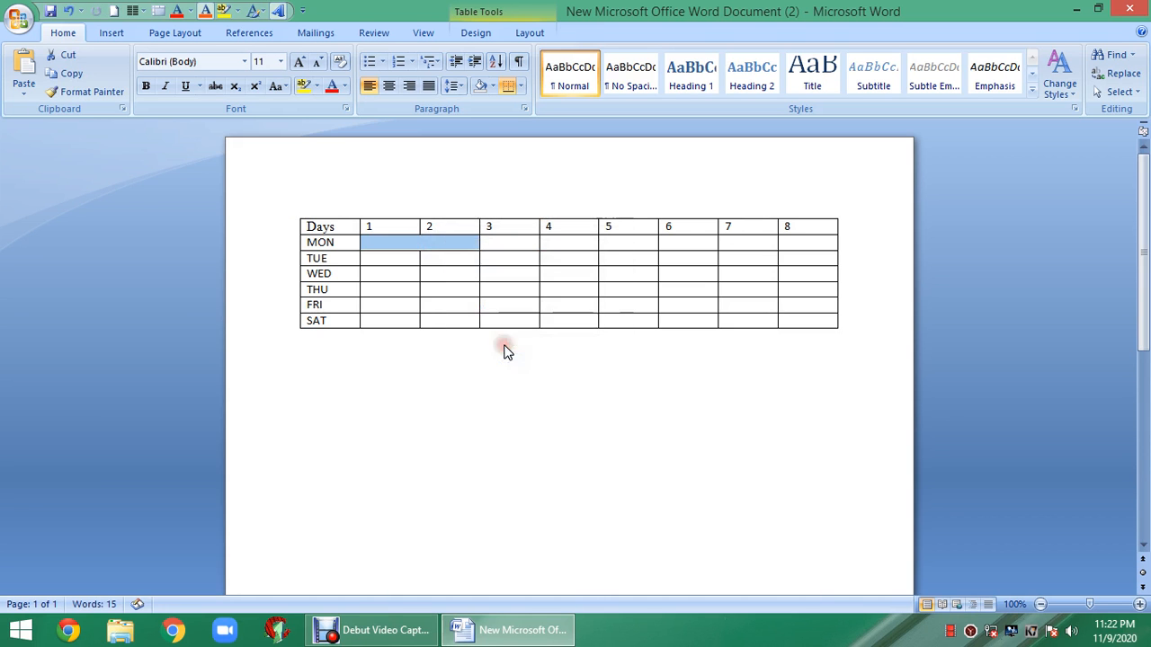
left_click(463, 383)
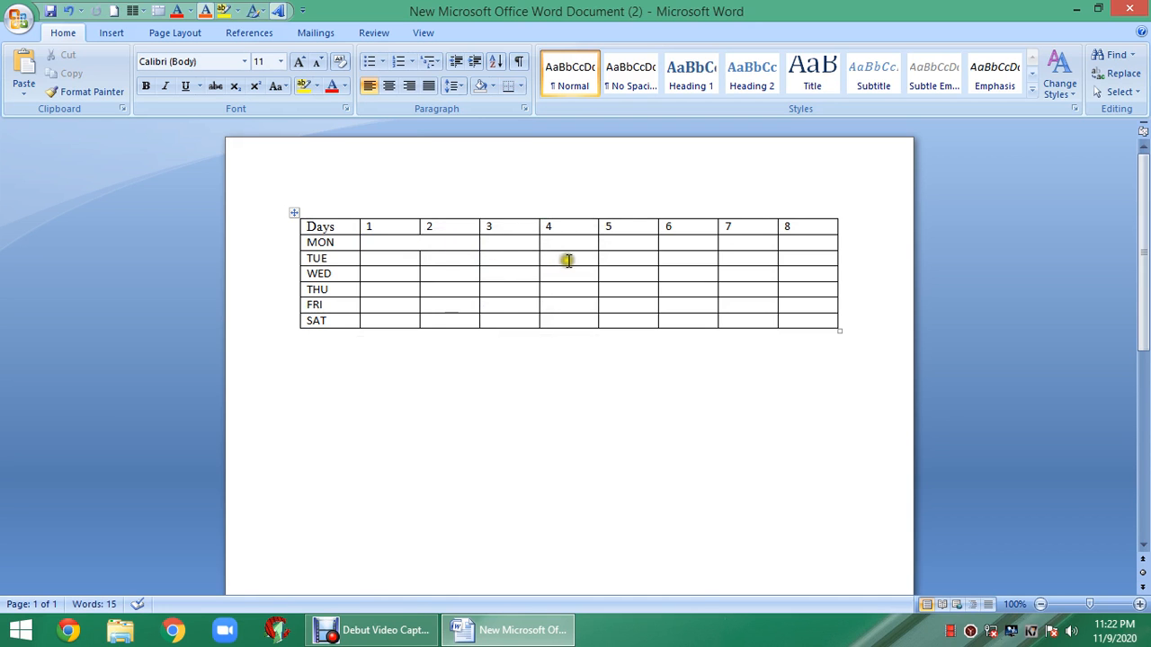
left_click_drag(513, 239, 600, 242)
right_click(600, 242)
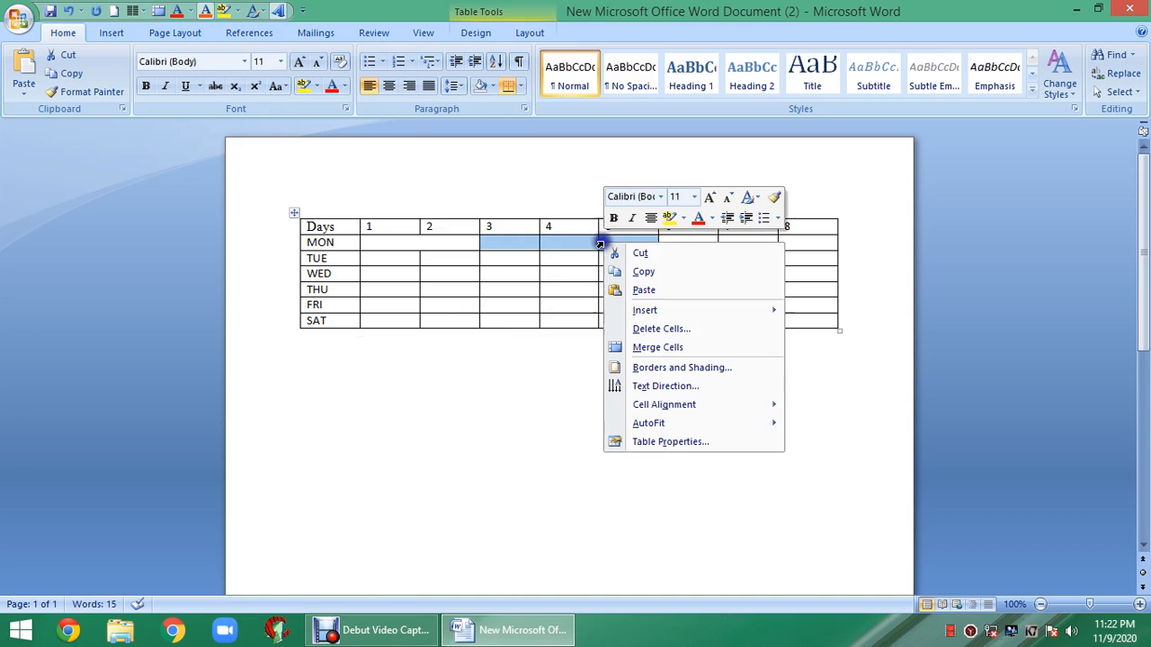
left_click(650, 348)
left_click(585, 402)
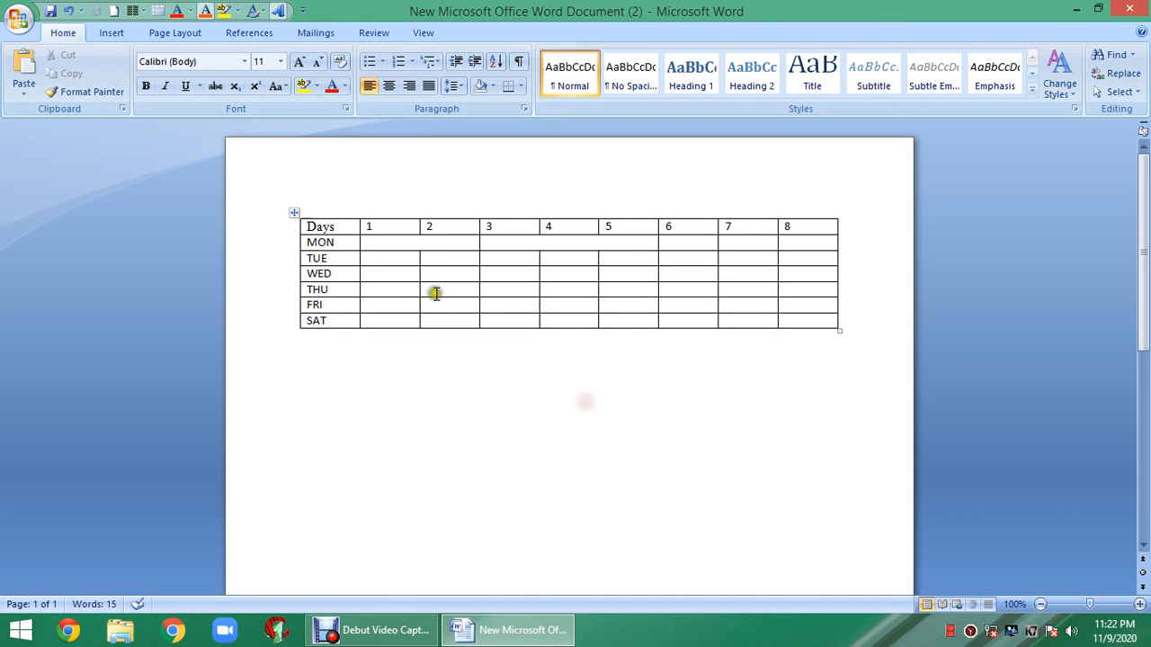
- Merge the WED cells under columns 2–3 and the FRI cells under columns 5–7
left_click_drag(440, 272, 497, 274)
right_click(497, 275)
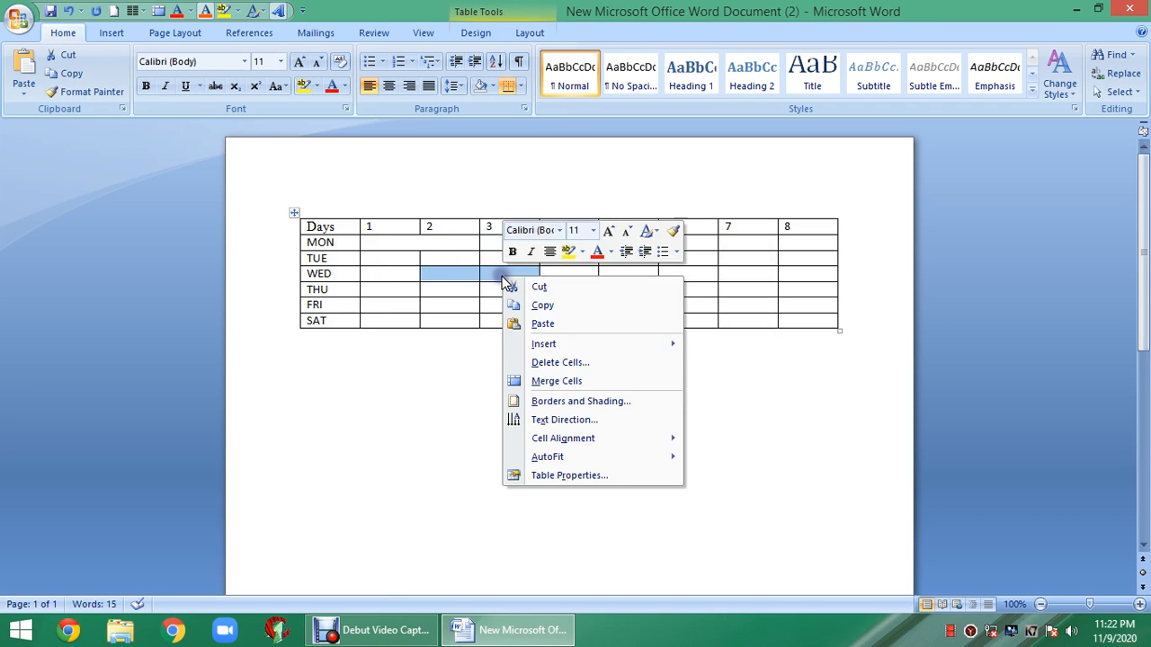
left_click(550, 381)
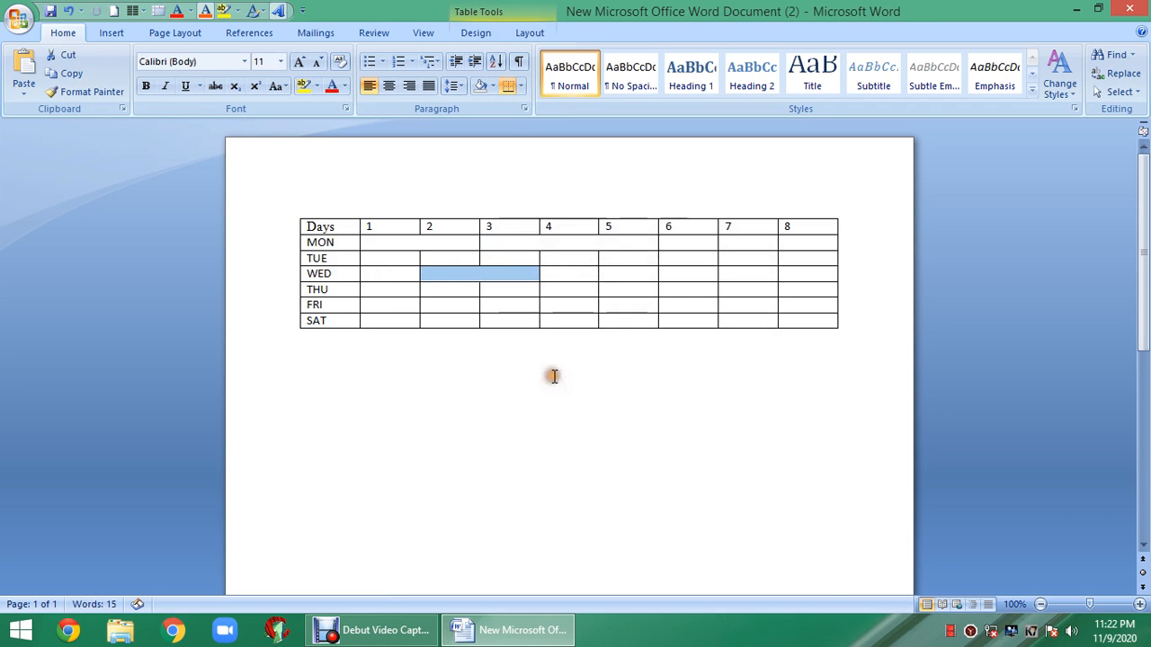
left_click(569, 398)
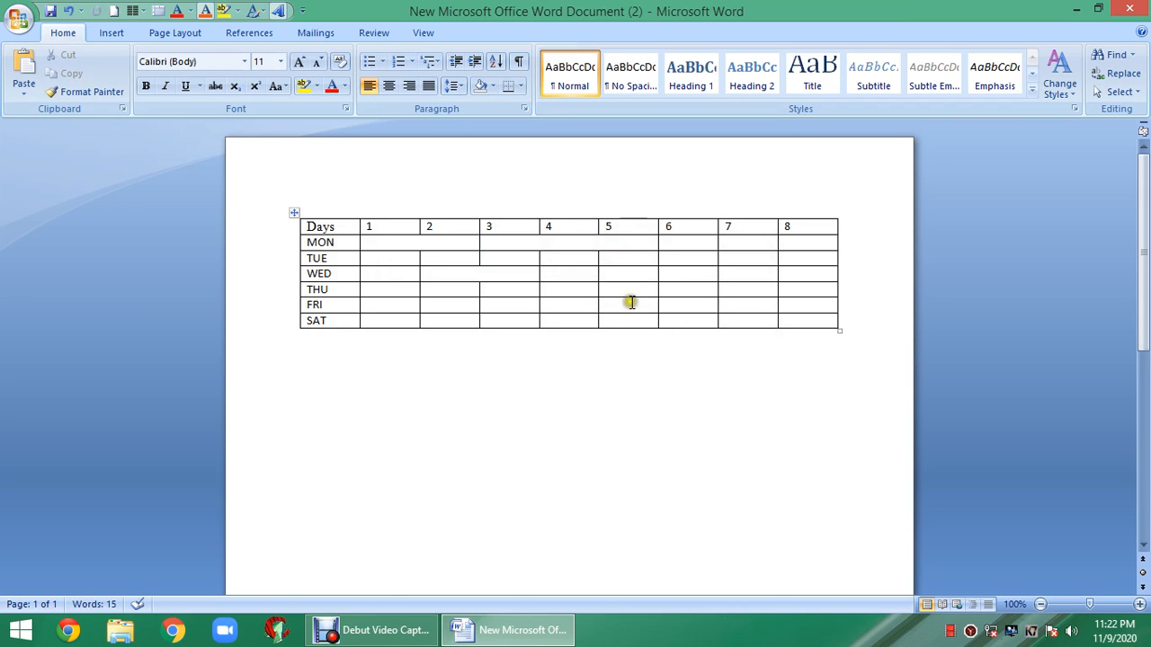
left_click_drag(620, 305, 732, 310)
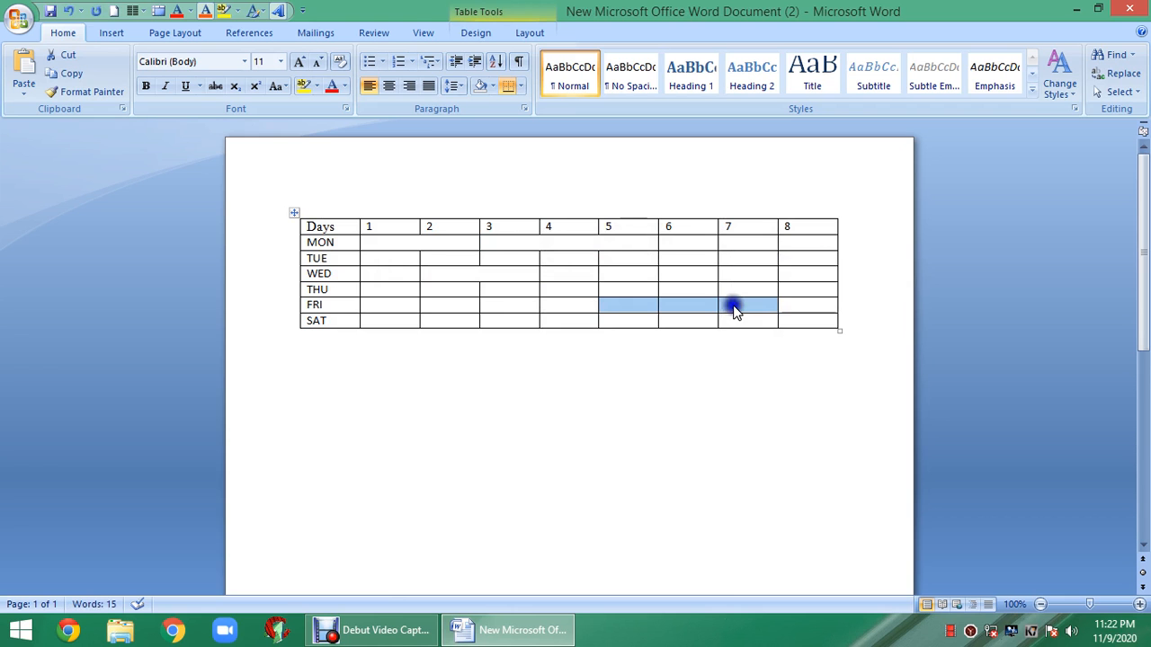
right_click(731, 310)
left_click(780, 410)
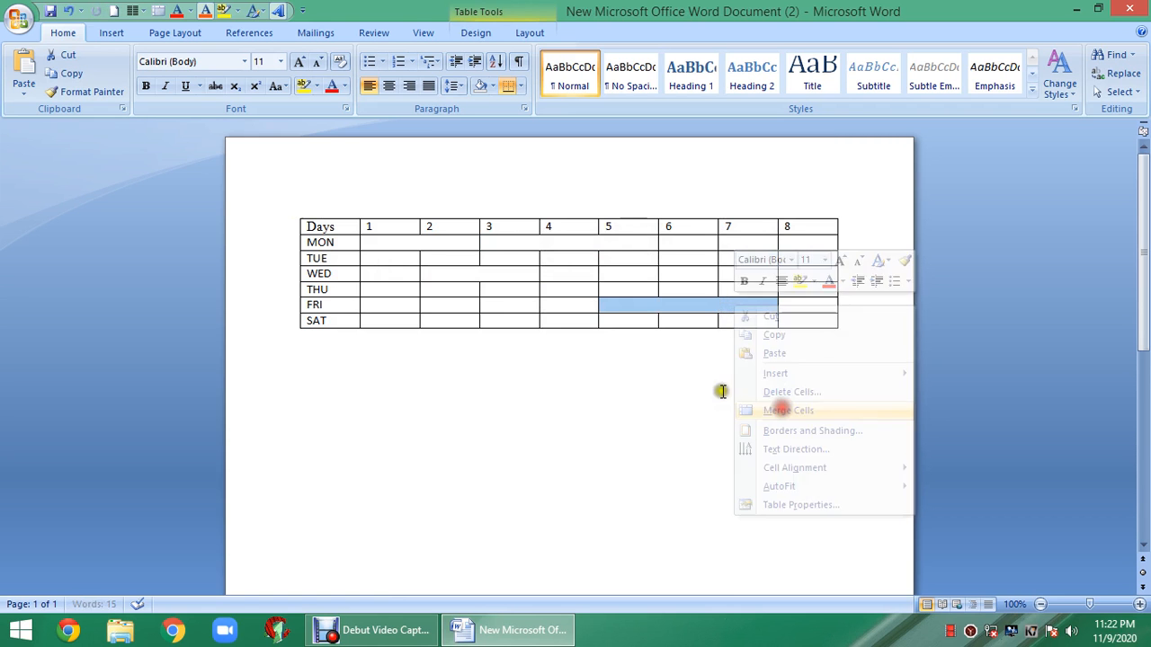
left_click(594, 392)
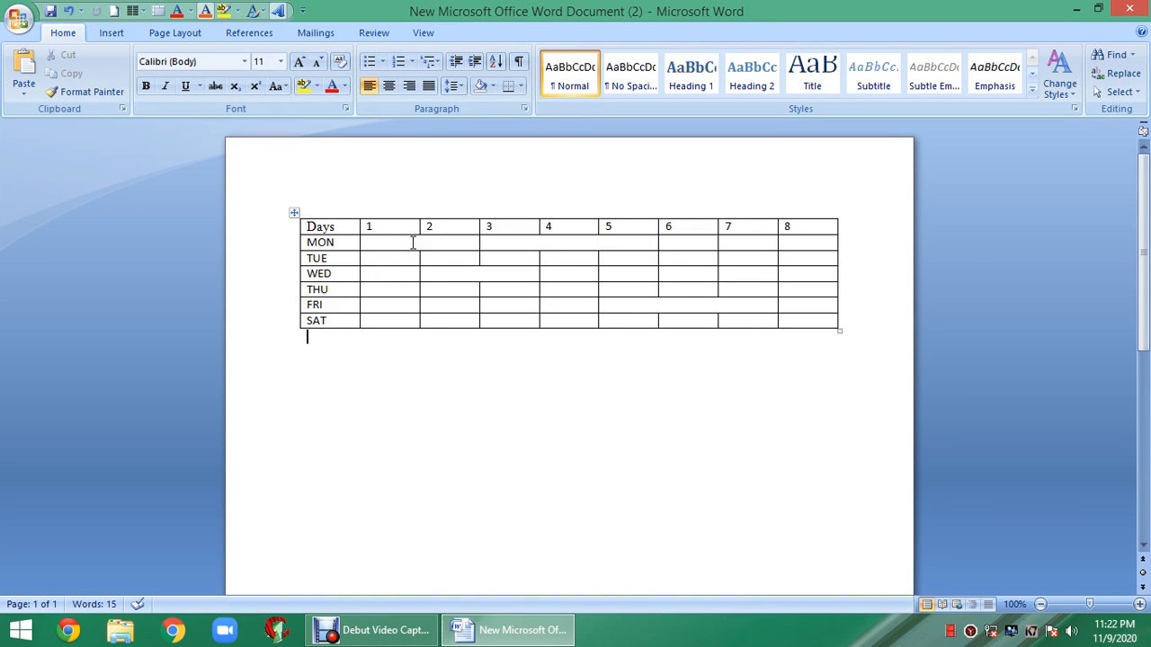
- Split the merged MON cell into 1 column and 2 rows
left_click(533, 243)
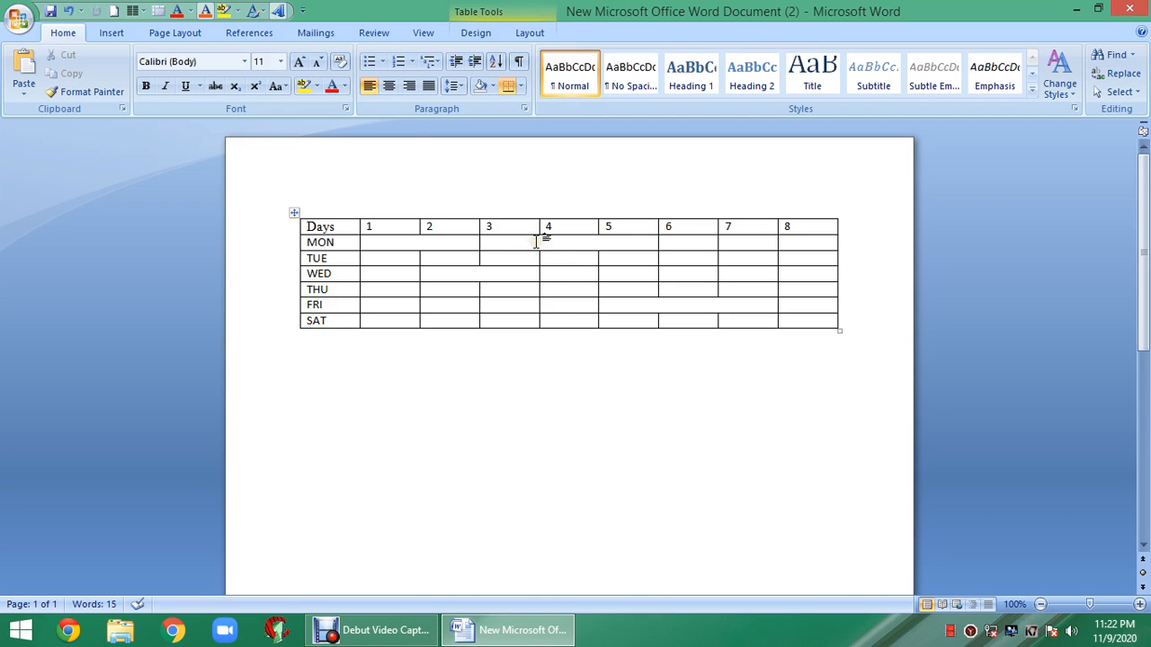
right_click(536, 241)
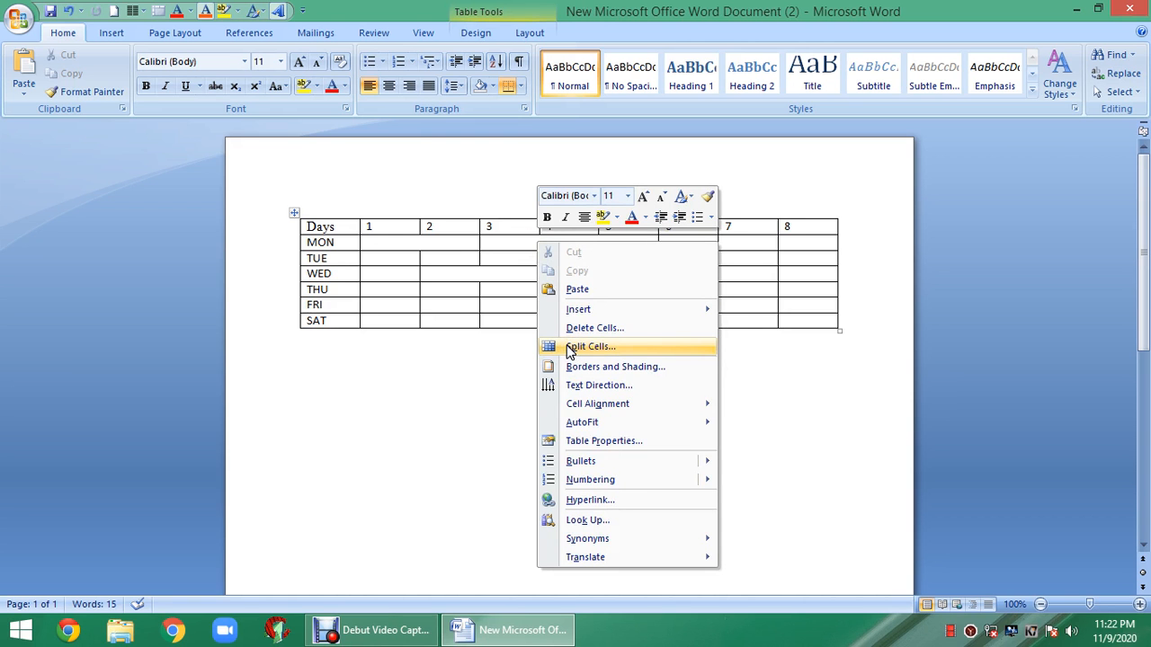
left_click(571, 348)
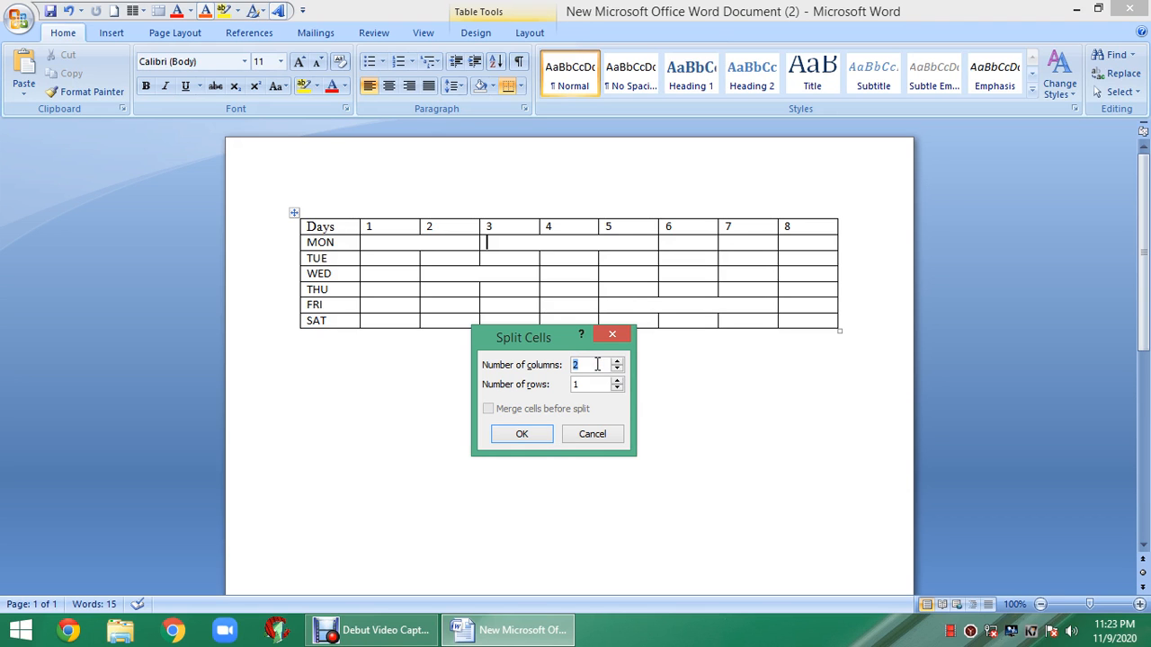
key("BackSpace")
type("1")
left_click(591, 382)
left_click(582, 403)
left_click(547, 434)
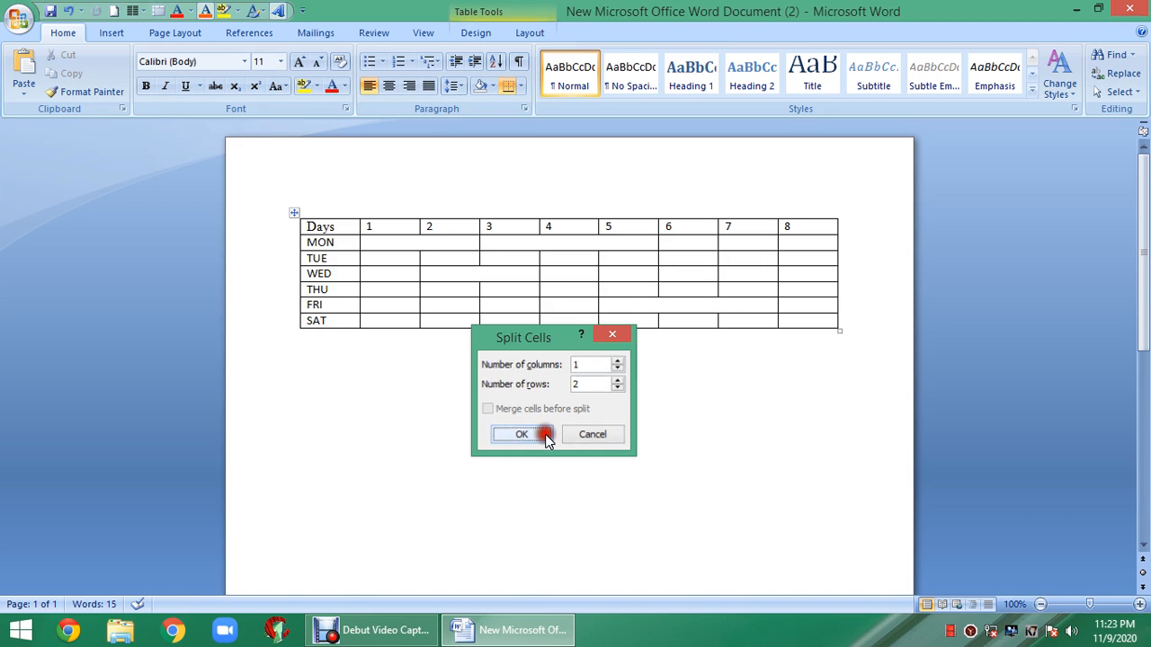
left_click(542, 393)
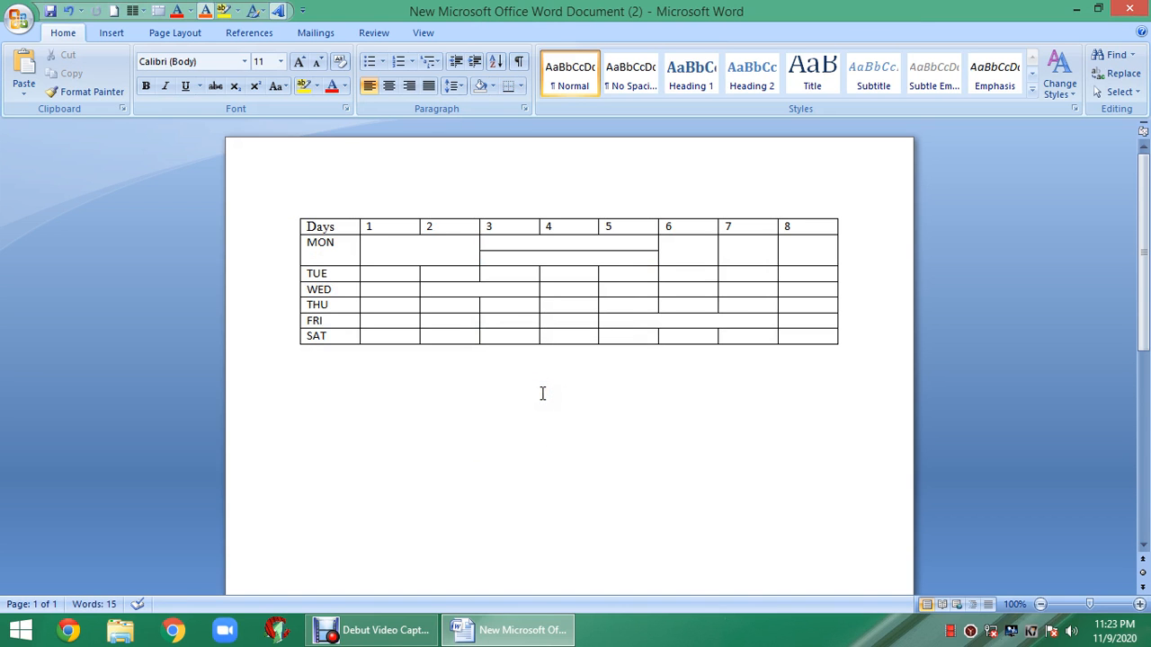
left_click(489, 244)
left_click(552, 250)
left_click(608, 302)
left_click(630, 314)
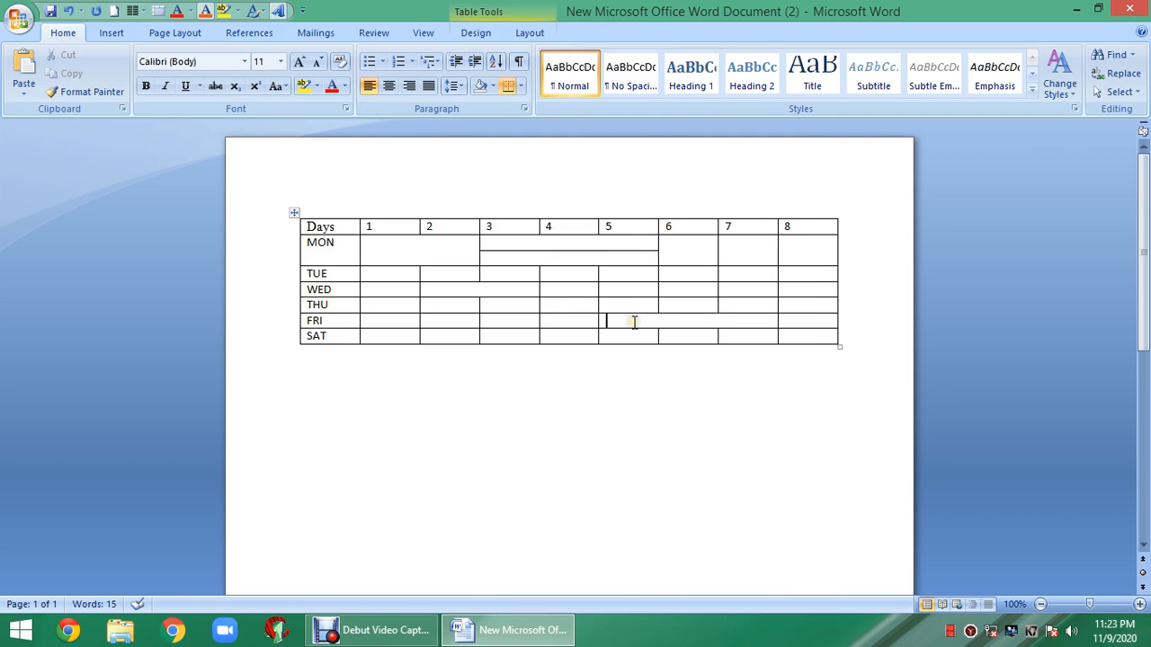
- Split the merged FRI cell under columns 5–7 into 1 column and 2 rows
right_click(634, 321)
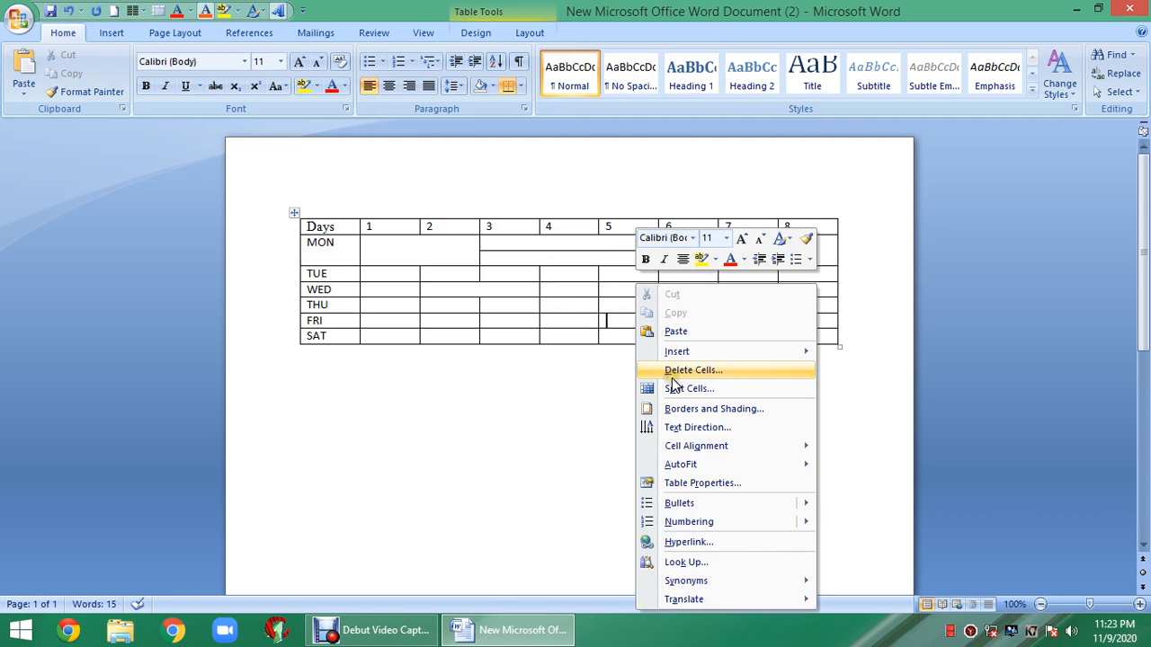
left_click(674, 387)
left_click(594, 363)
key("BackSpace")
type("1")
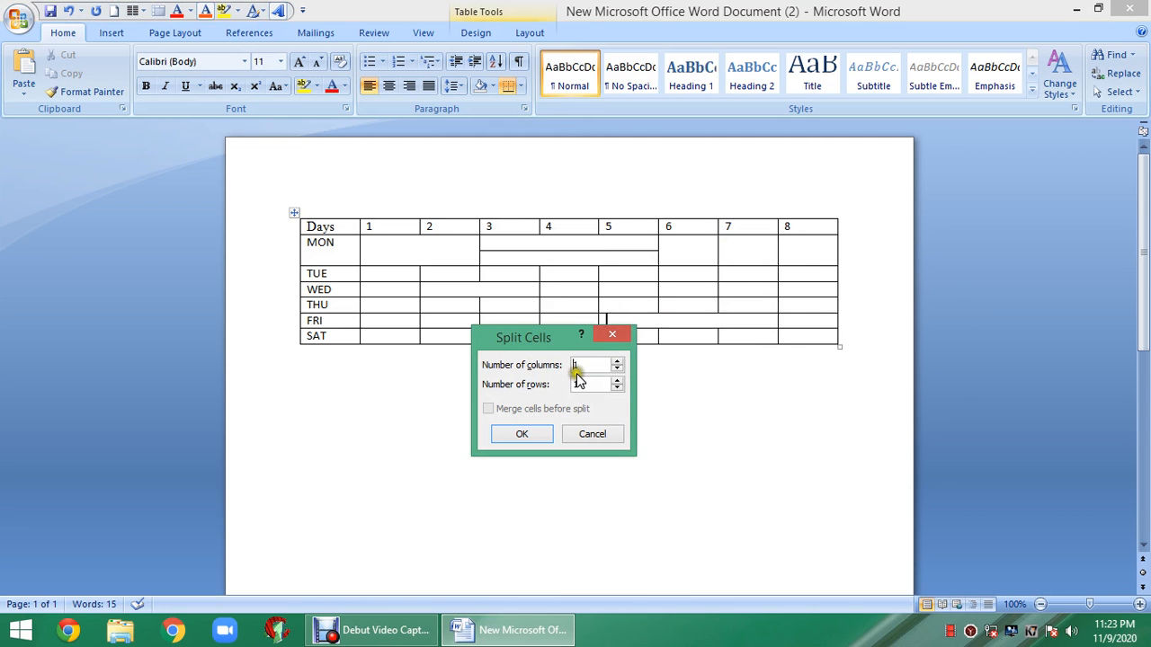
left_click(584, 382)
key("BackSpace")
left_click(538, 434)
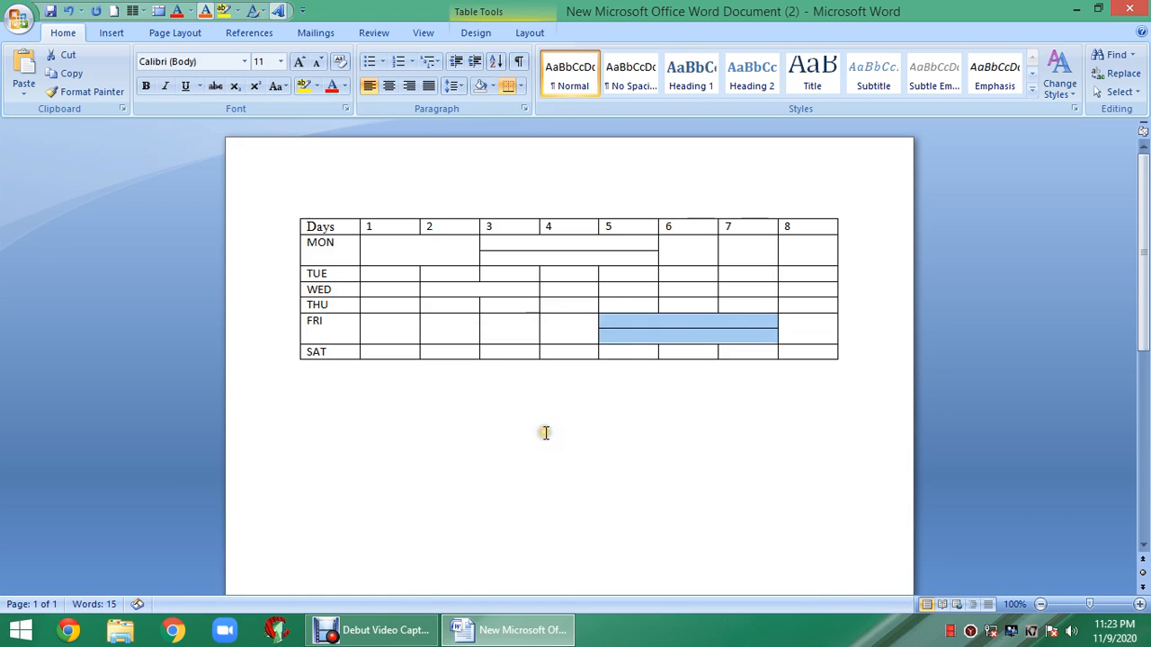
left_click(546, 430)
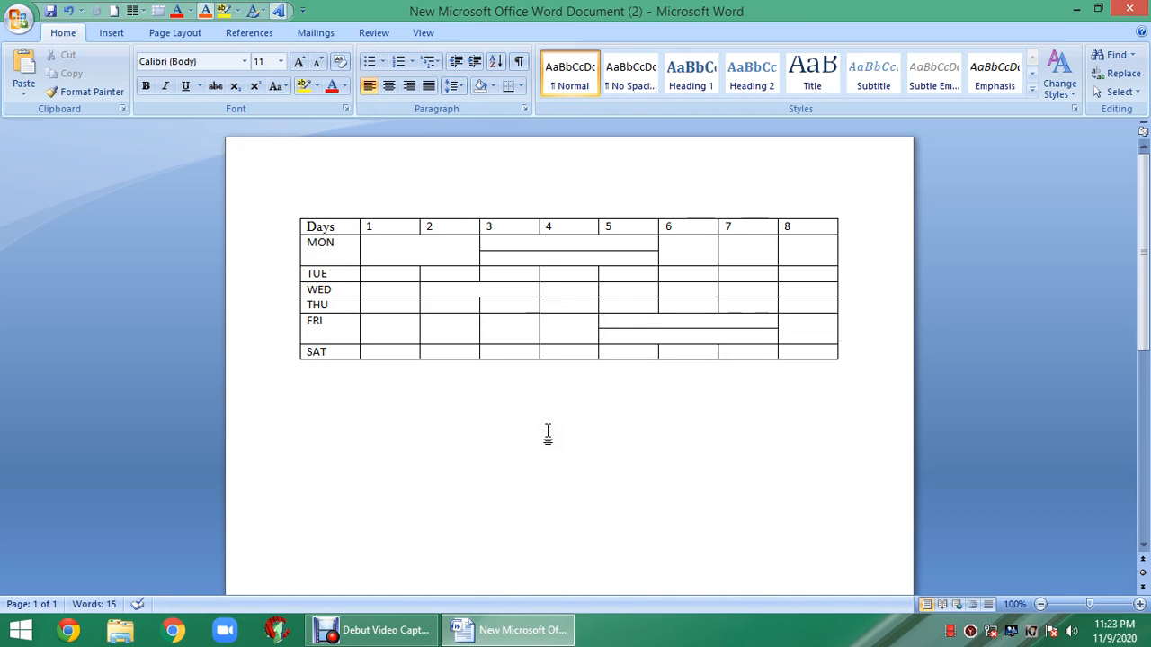
left_click(372, 325)
- Drag row borders to make the TUE, WED and SAT rows taller
left_click_drag(372, 324, 539, 337)
left_click(495, 422)
left_click_drag(302, 282, 313, 288)
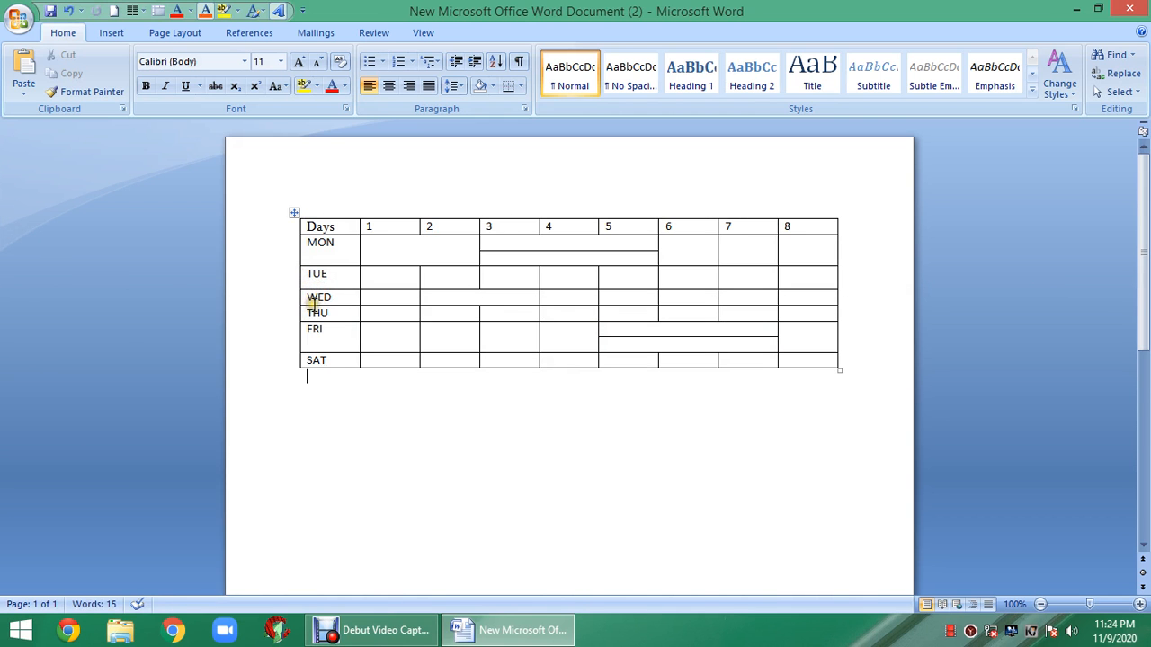
left_click_drag(311, 305, 343, 393)
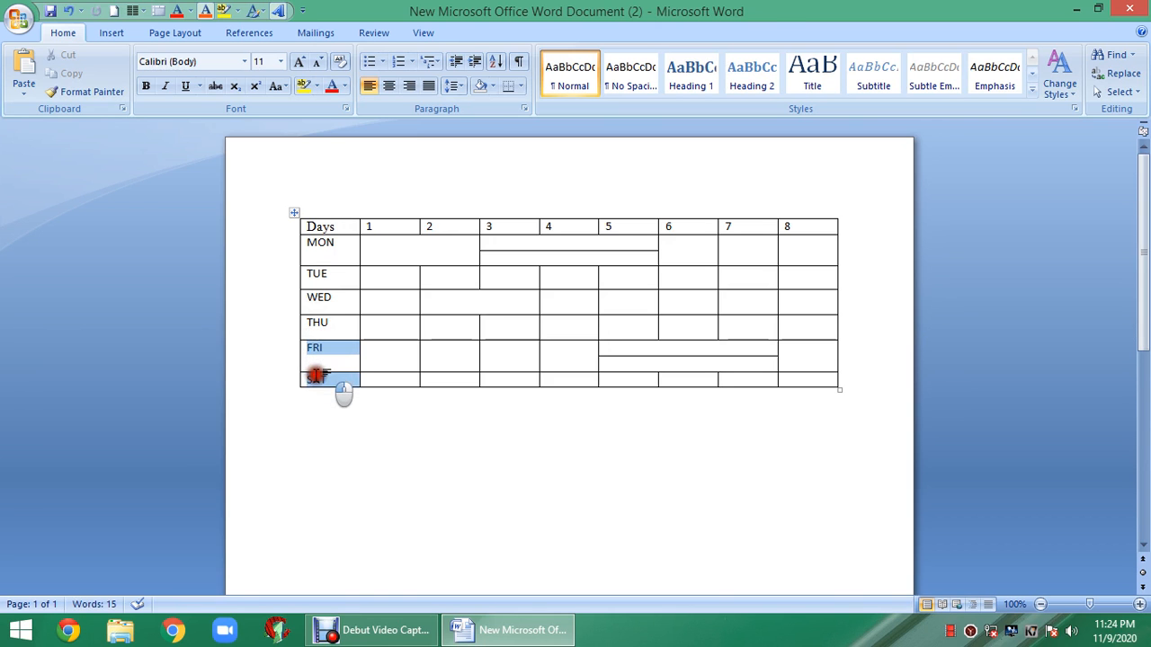
left_click(322, 384)
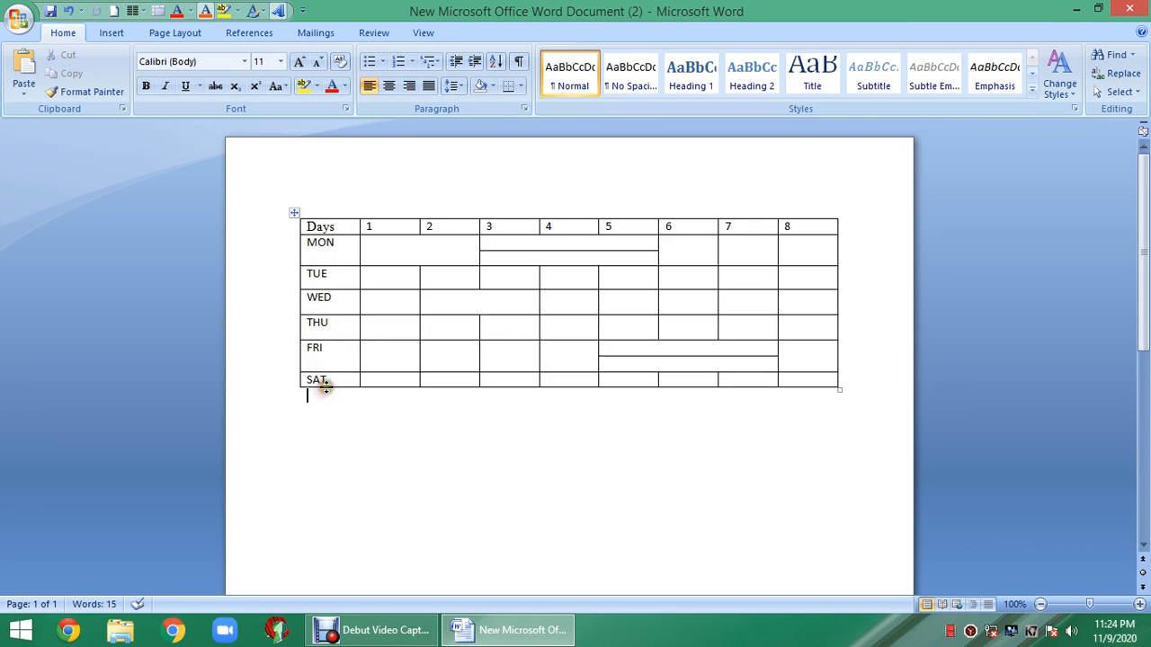
left_click_drag(326, 384, 321, 394)
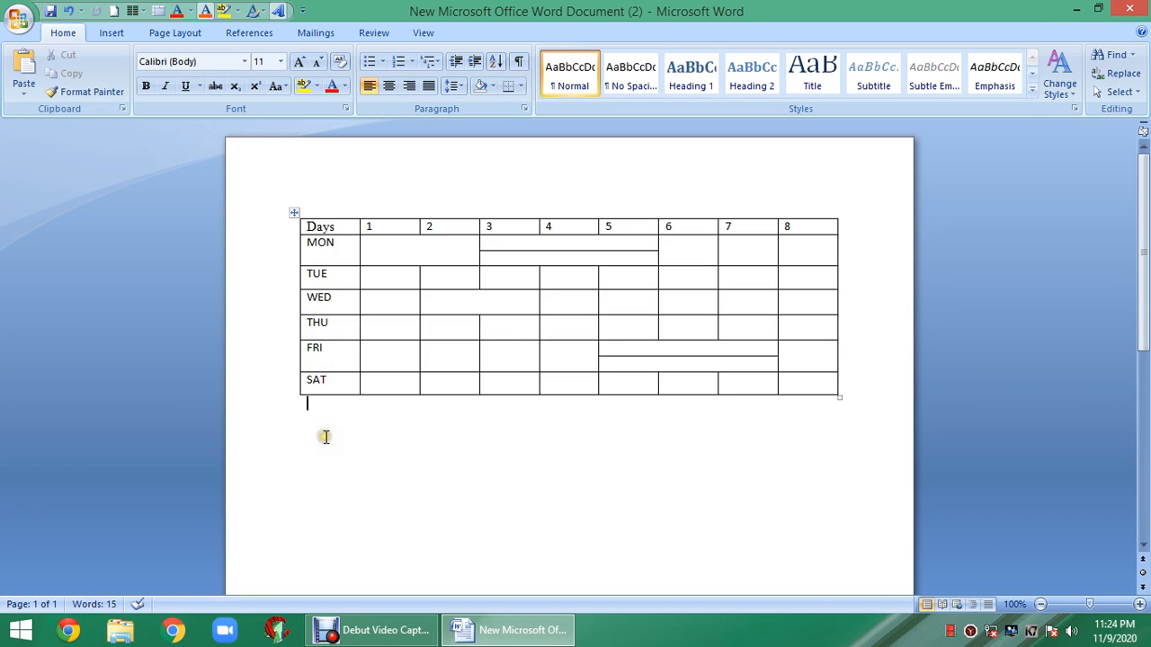
left_click(398, 252)
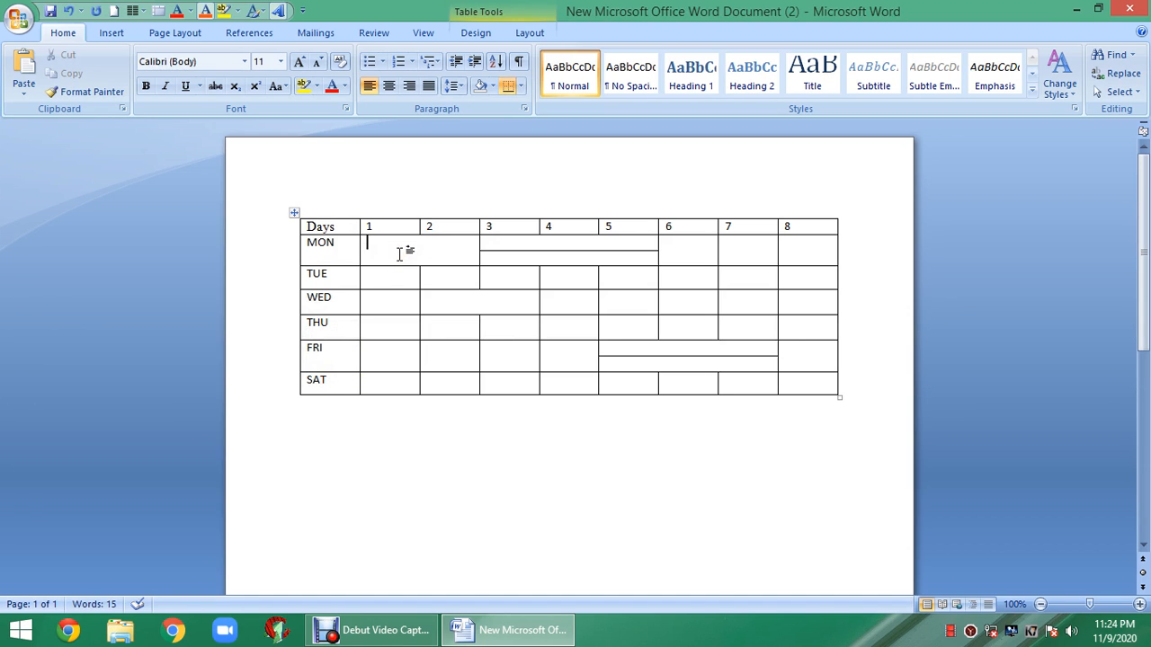
- Type TEST, CAP LAB and W & W LAB into the MON row cells
type("TEST")
key("Tab")
key("Tab")
type("CAP LAB")
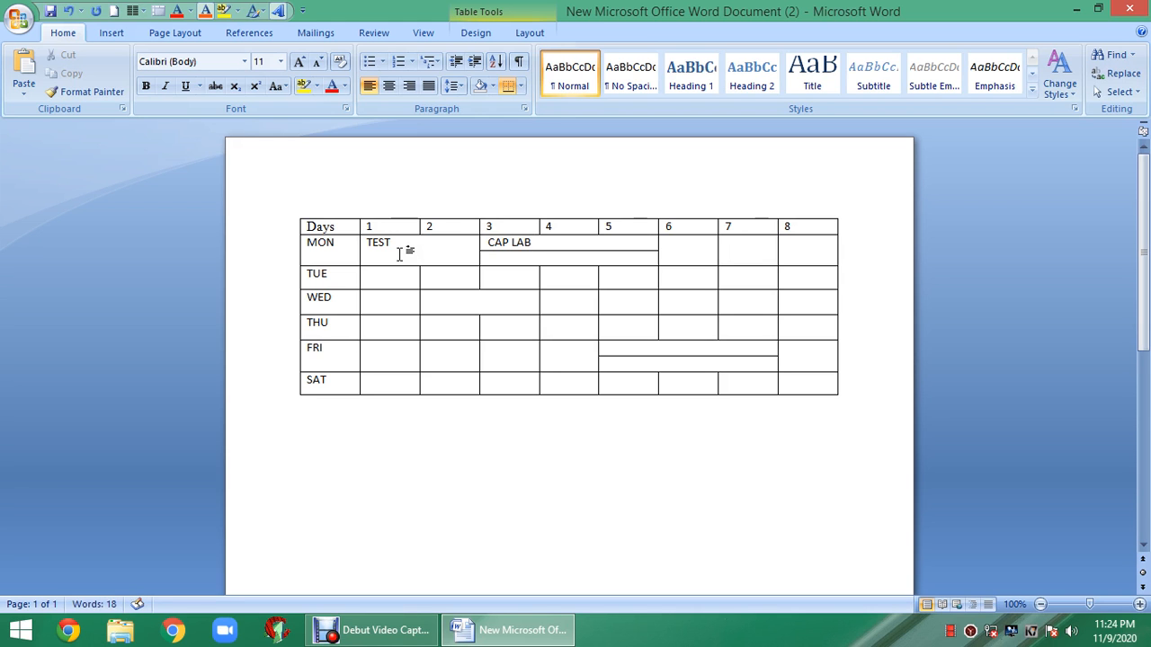
left_click(491, 258)
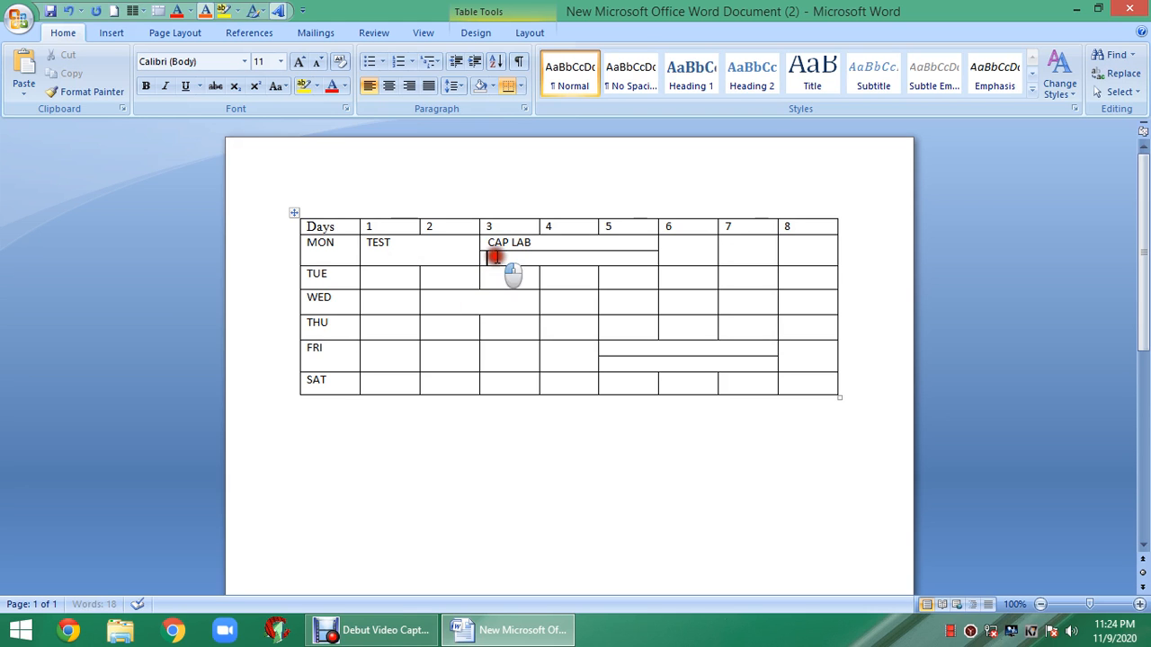
type("W")
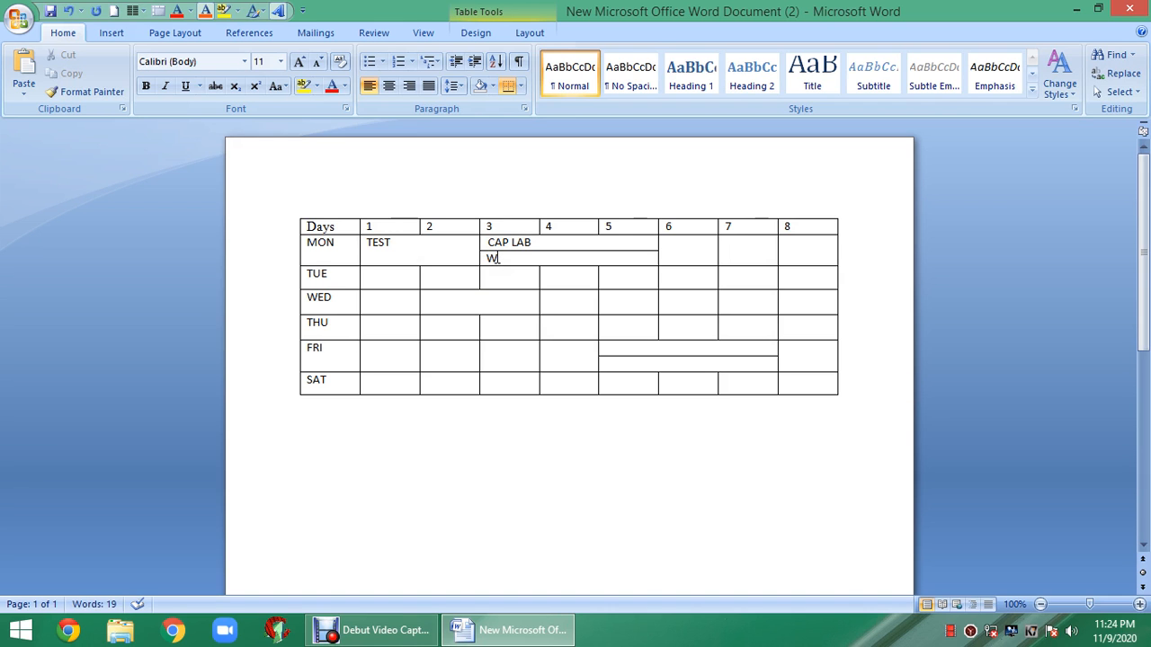
type("& w")
key("BackSpace")
type("W")
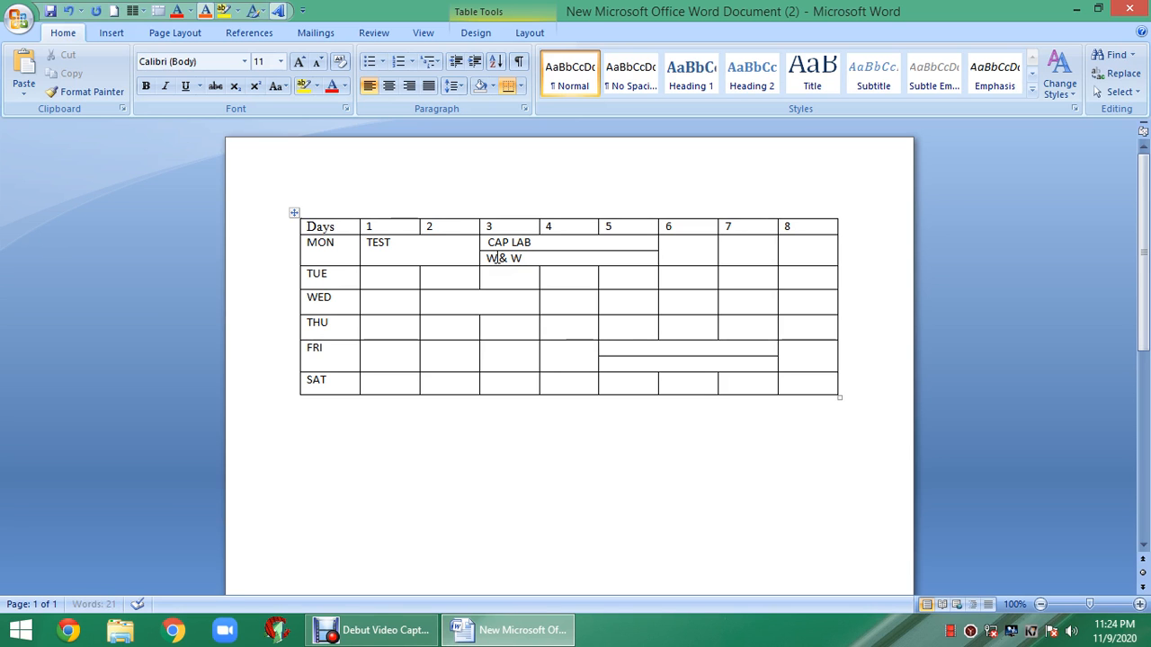
type(" LAB")
- Enter EDC, EMI and ECT in the MON cells under columns 6, 7 and 8
left_click(681, 250)
type("EDC")
left_click(742, 249)
type("EMI")
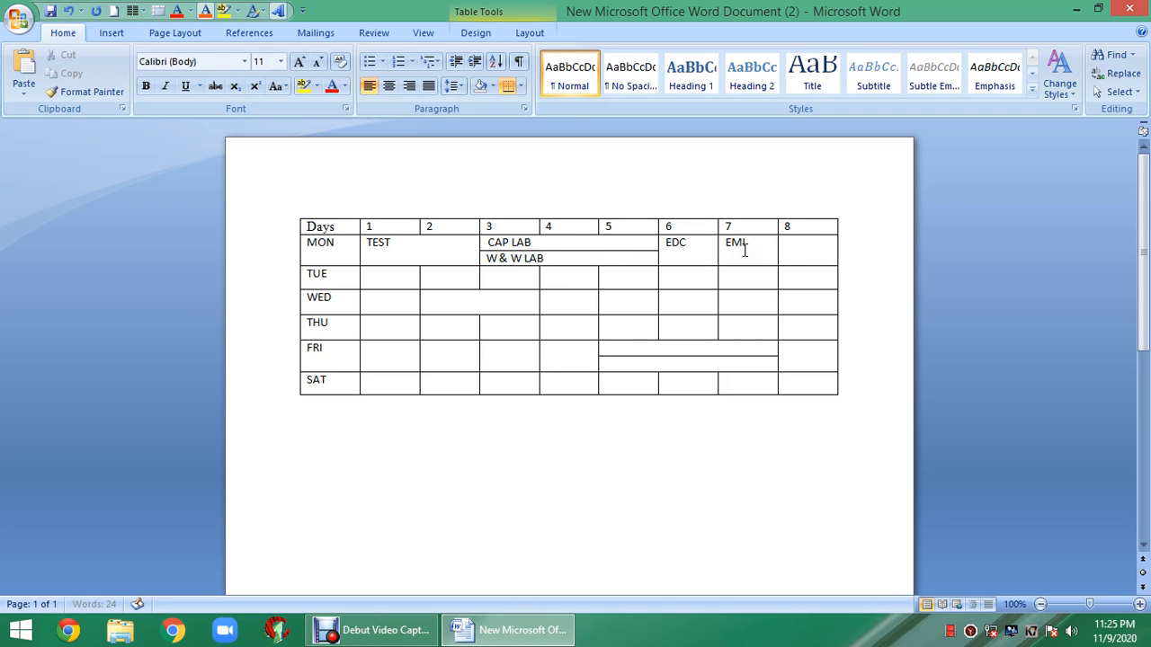
left_click(807, 243)
type("ECT")
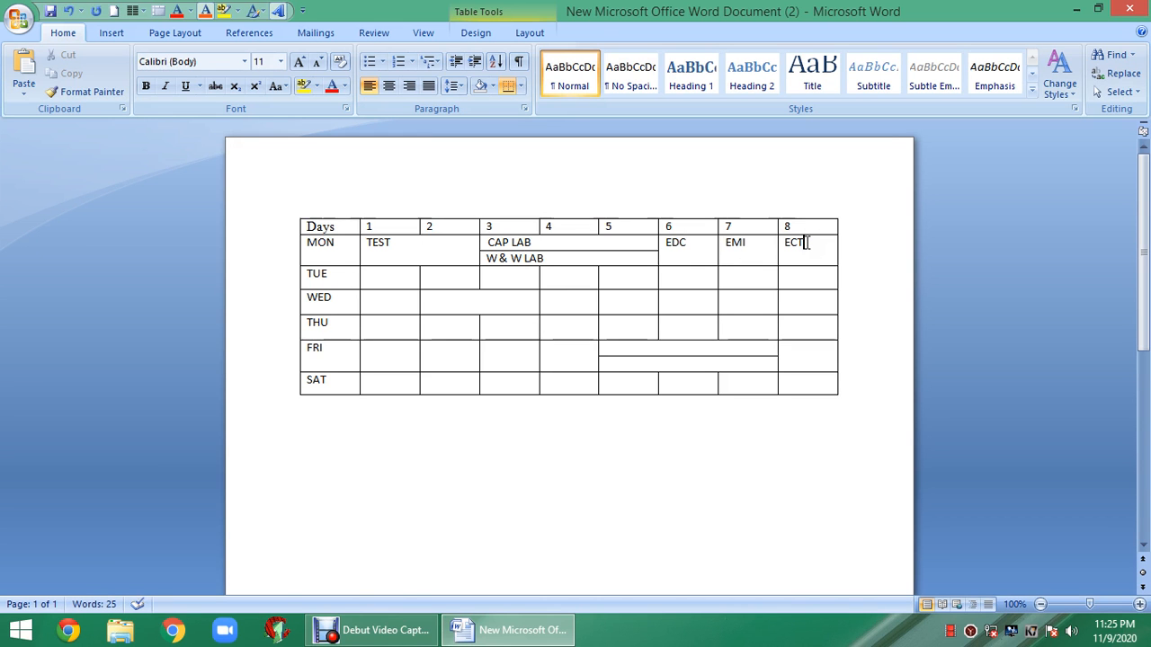
left_click(400, 632)
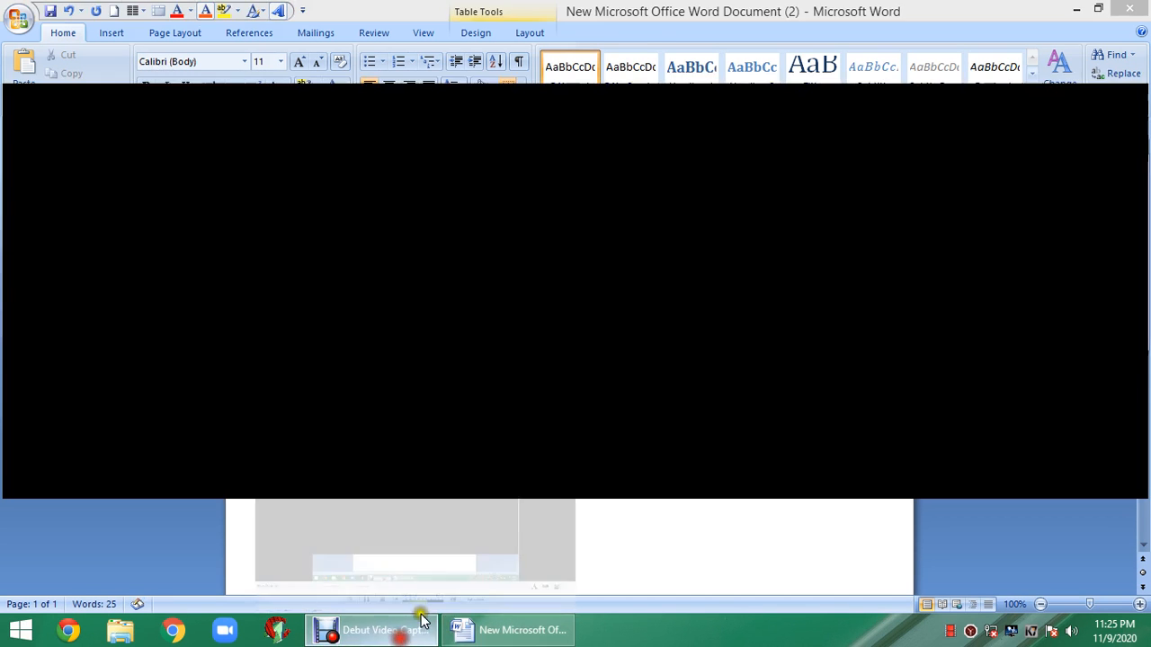
- Pause the Debut recording and minimize the recorder back to Word
left_click(400, 563)
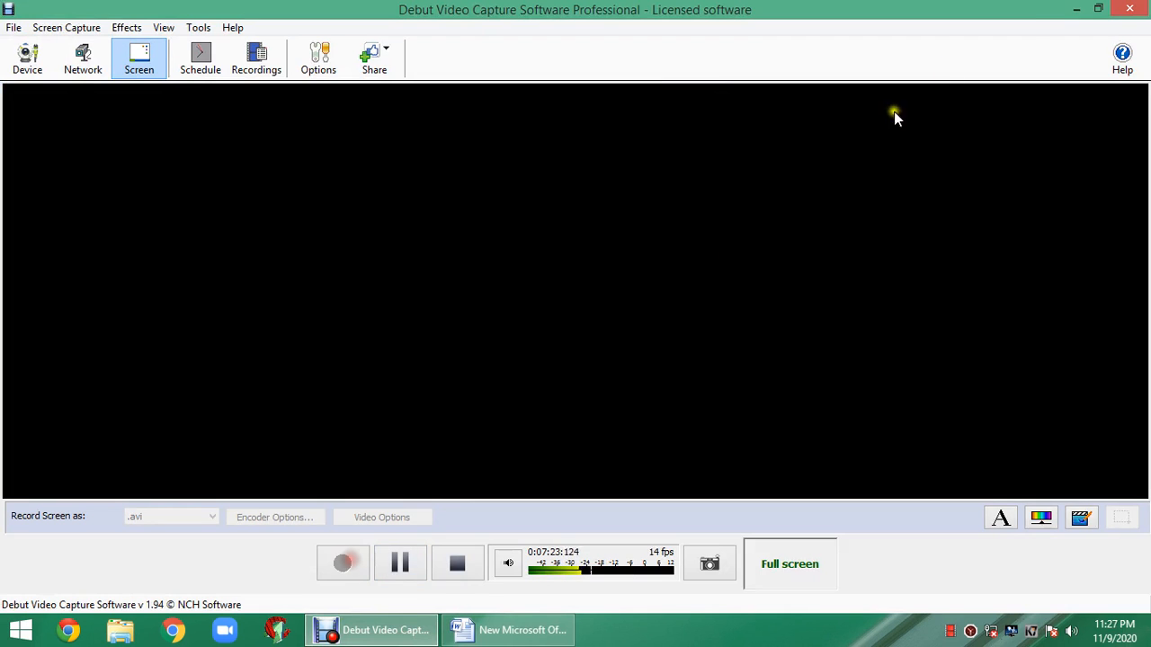
left_click(1076, 9)
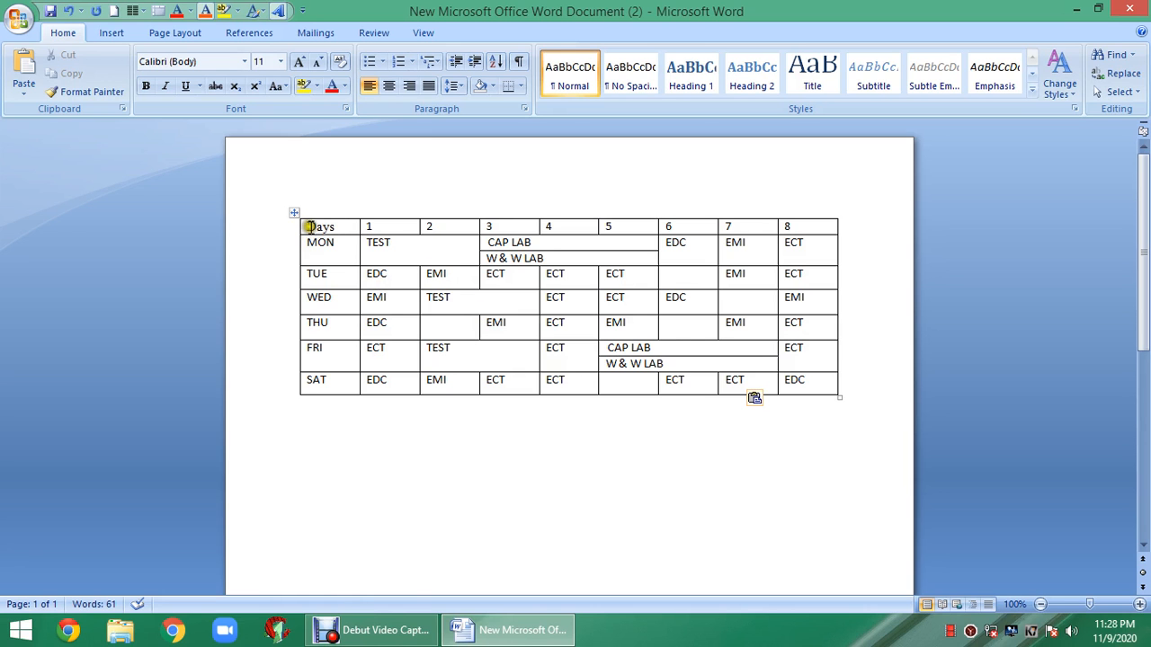
- Centre-align all timetable cells, briefly trying Justify on TEST before re-centring it
left_click_drag(310, 226, 791, 378)
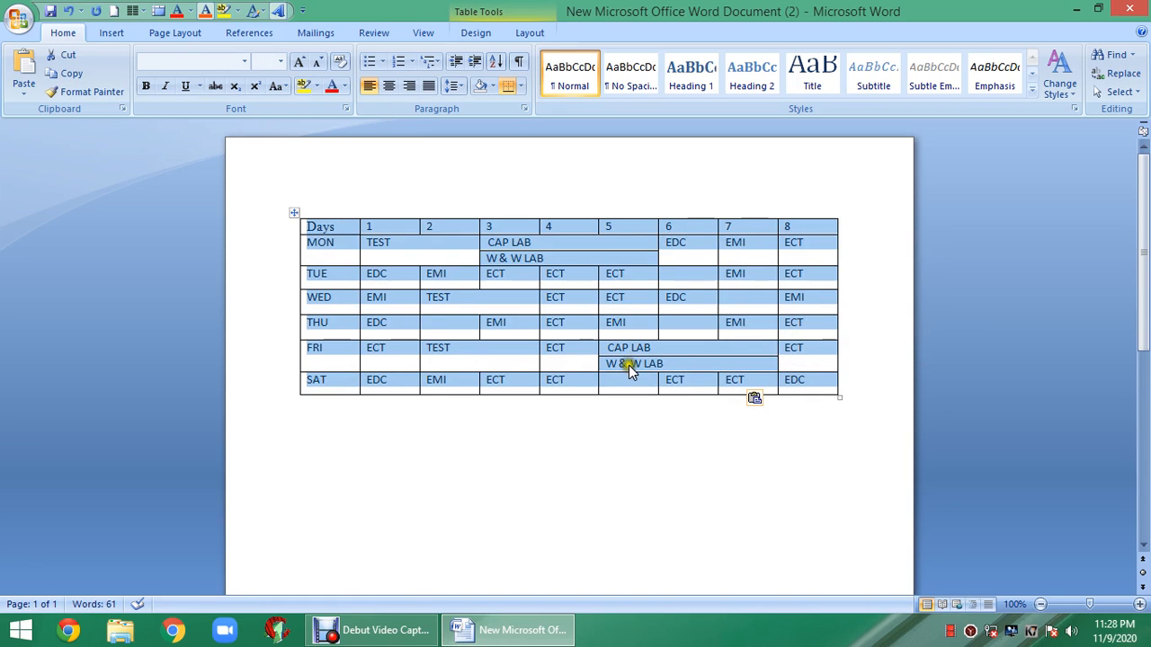
left_click(387, 87)
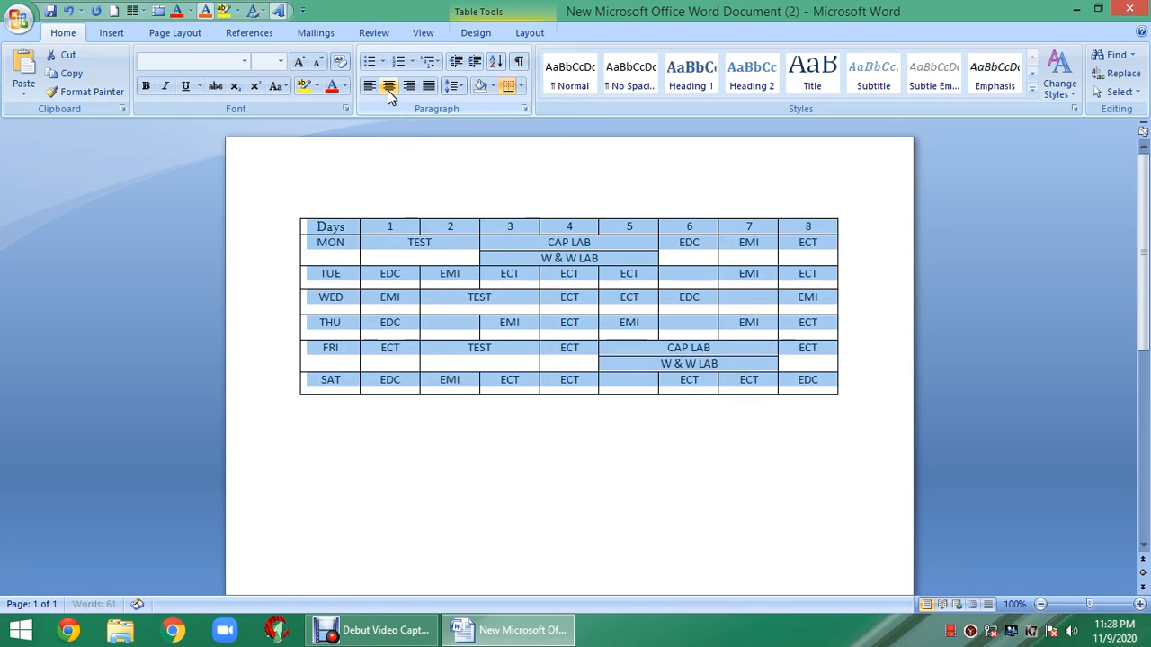
left_click(465, 475)
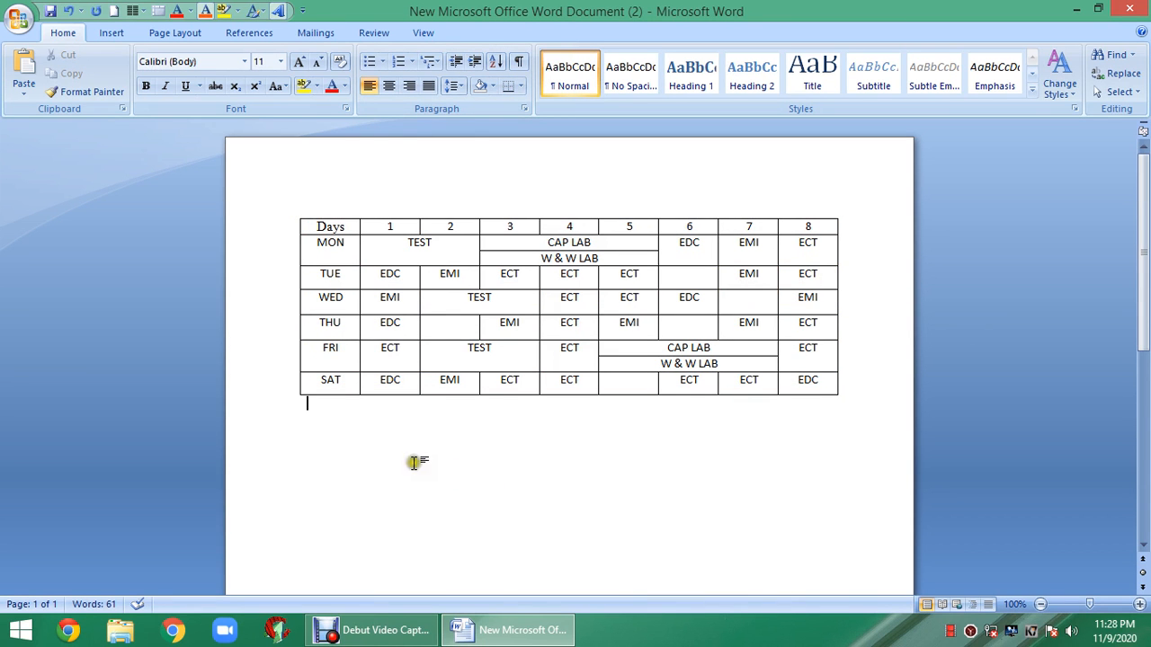
left_click_drag(405, 243, 424, 248)
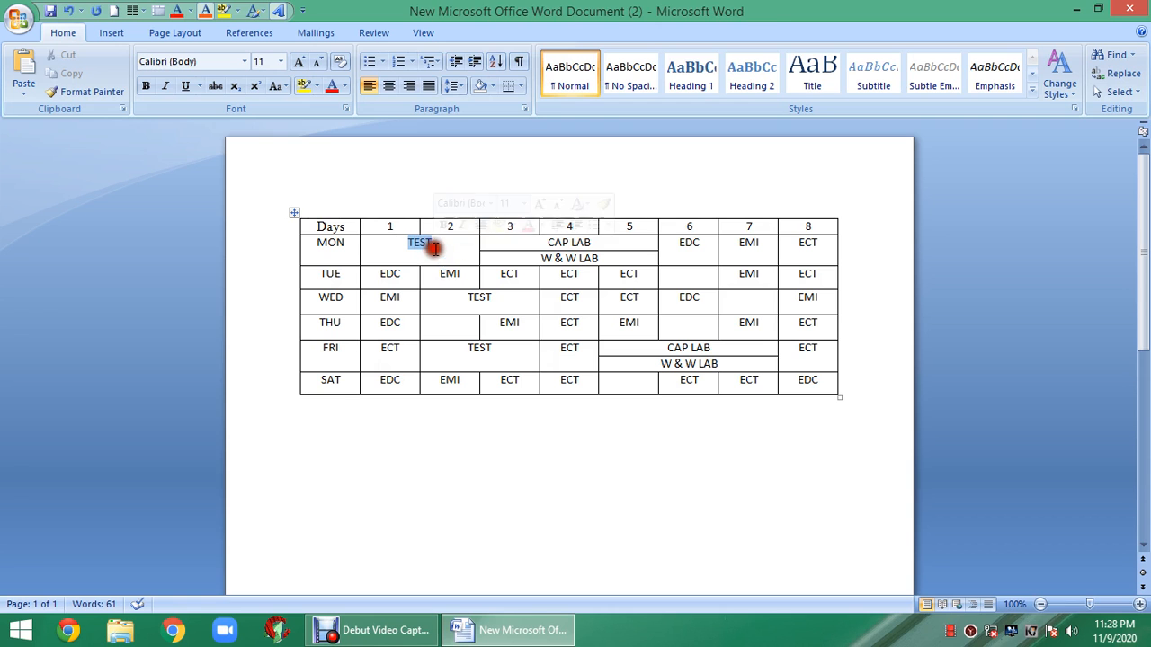
left_click(428, 87)
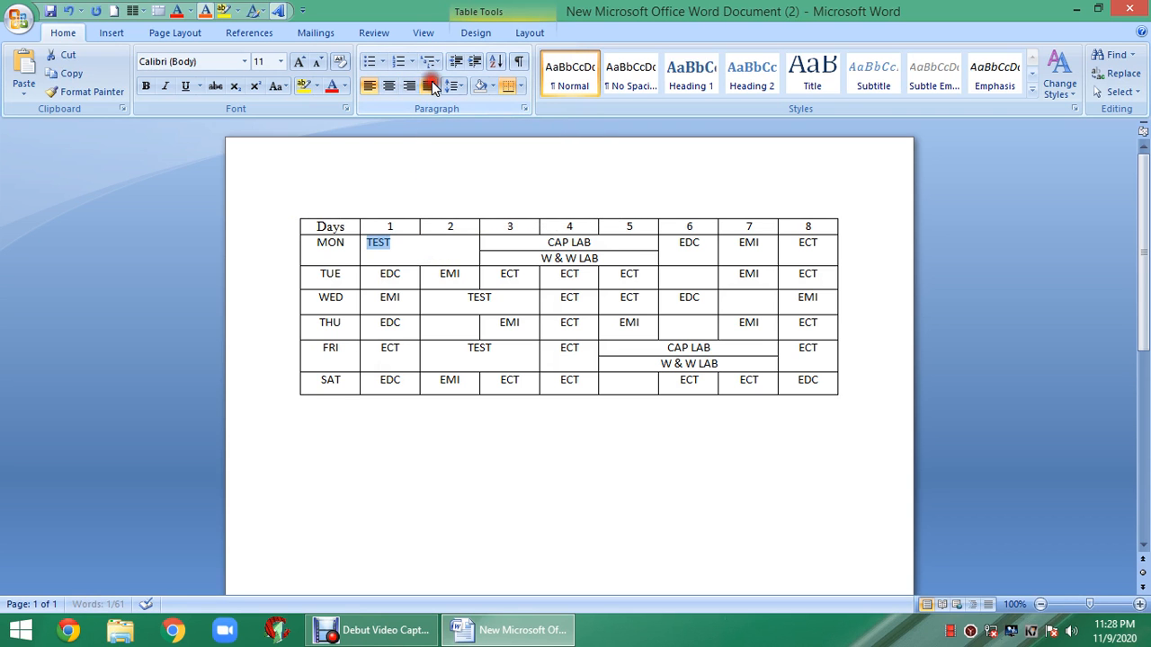
left_click(388, 86)
left_click(436, 169)
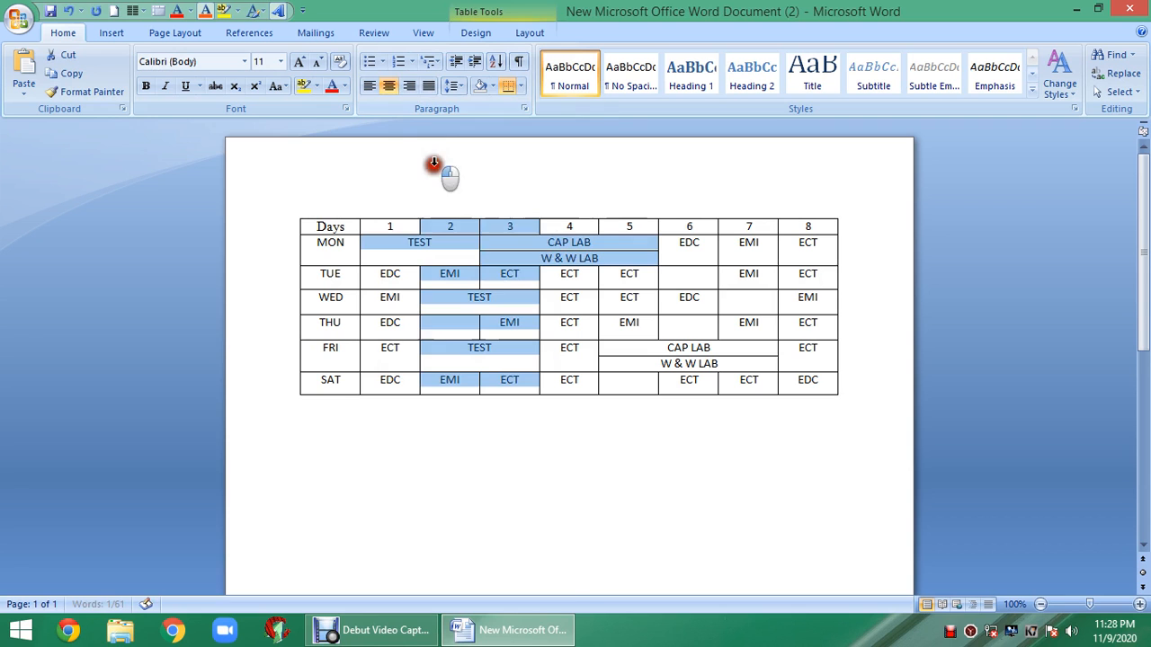
left_click(592, 581)
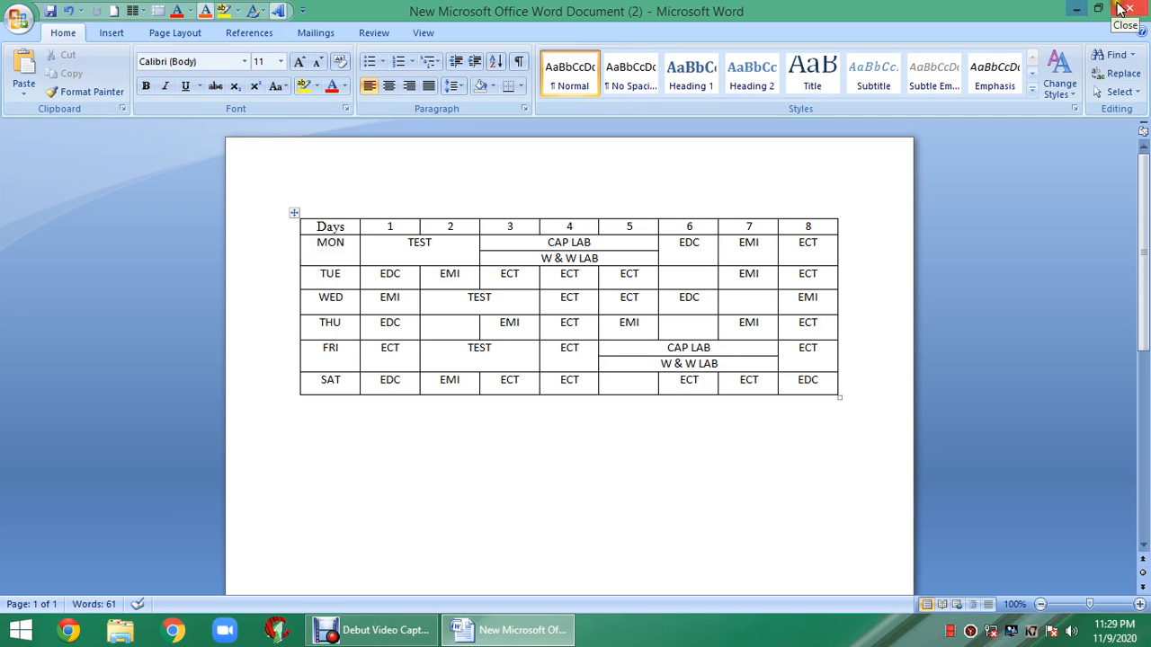
- Save the timetable document and close Word
left_click(50, 11)
left_click(1121, 10)
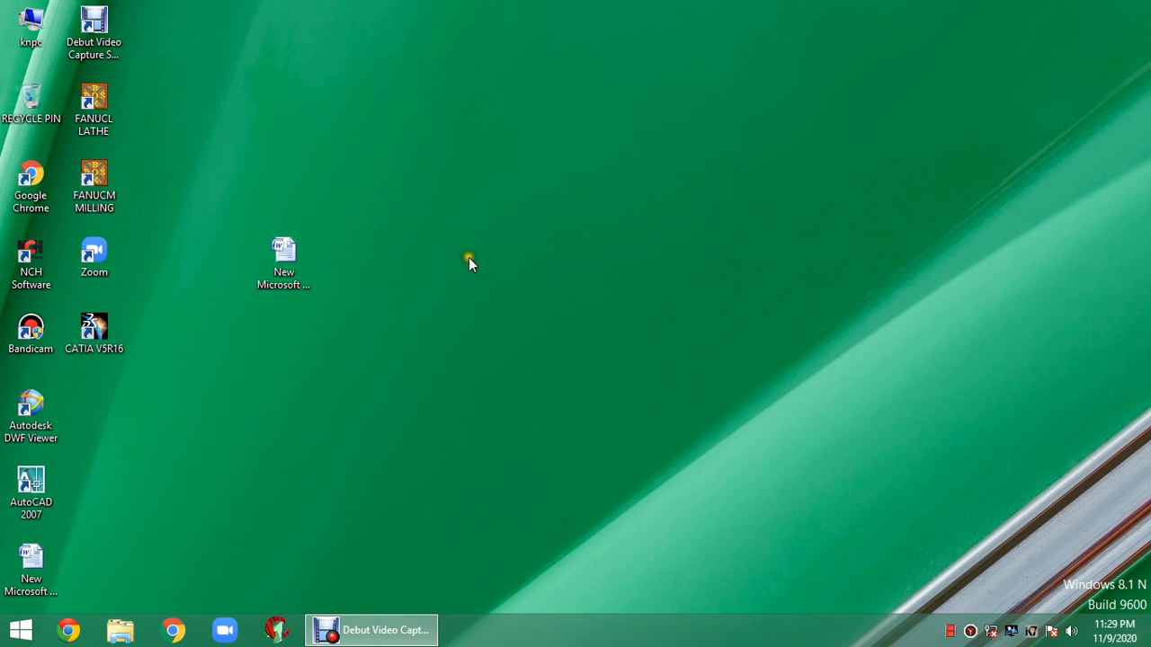
- Open the job letter from the desktop and allow the Office Address List query to run
double_click(262, 261)
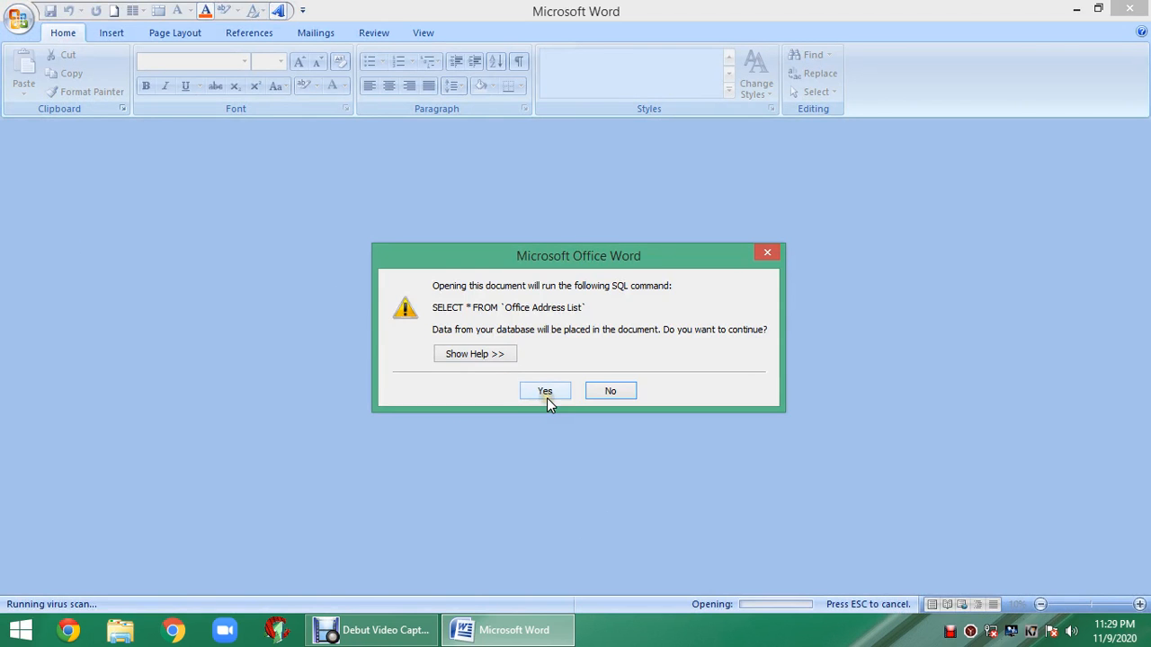
left_click(546, 396)
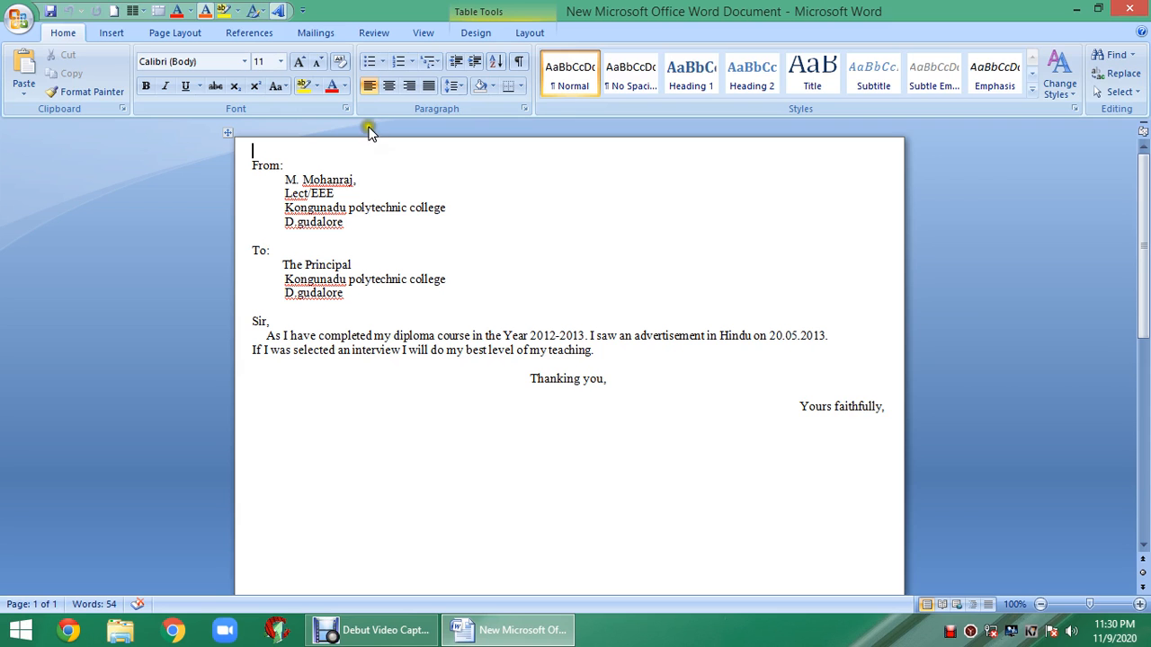
- Set the merge type to Letters, then E-Mail Messages, then Envelopes, dismissing Envelope Options
left_click(303, 33)
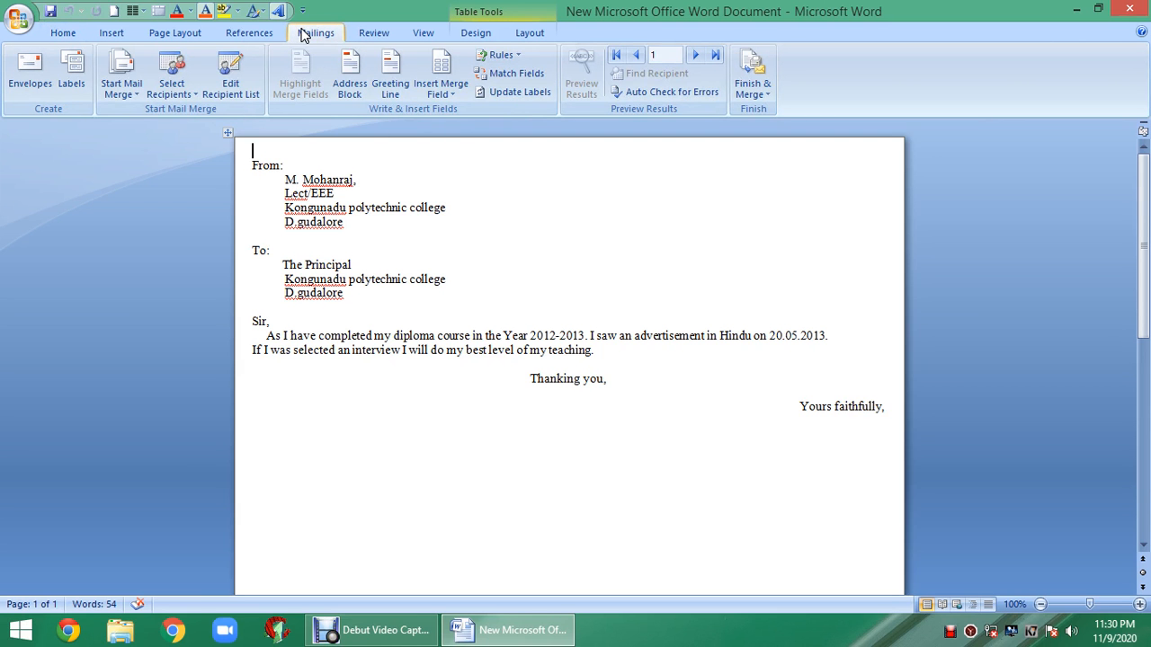
left_click(123, 89)
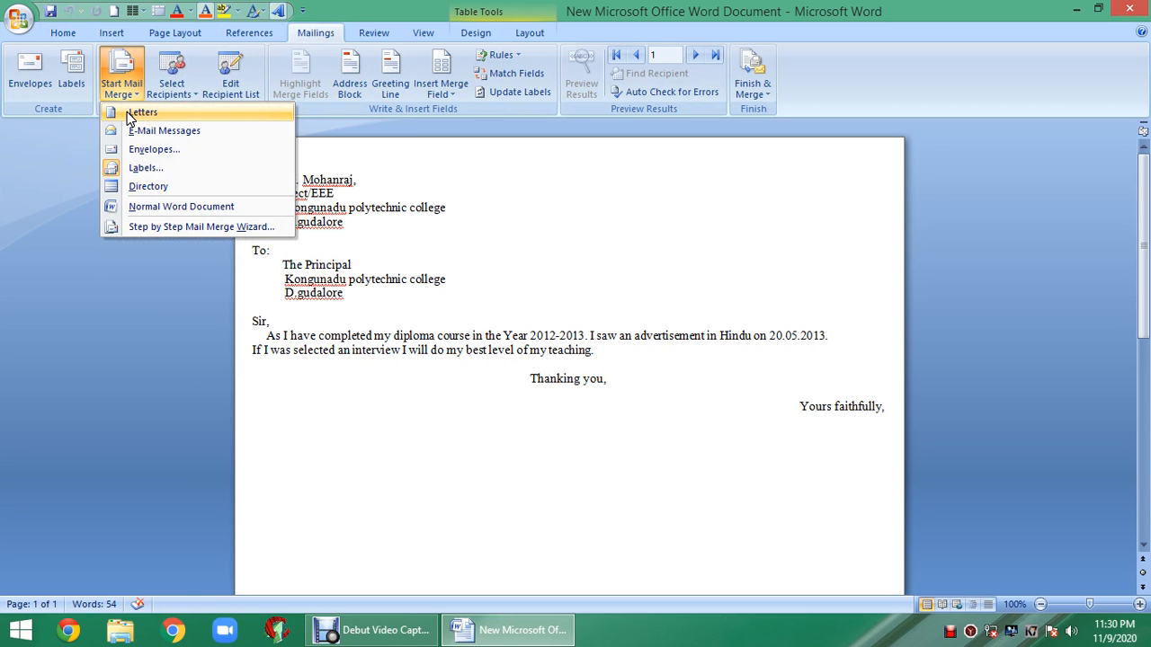
left_click(129, 112)
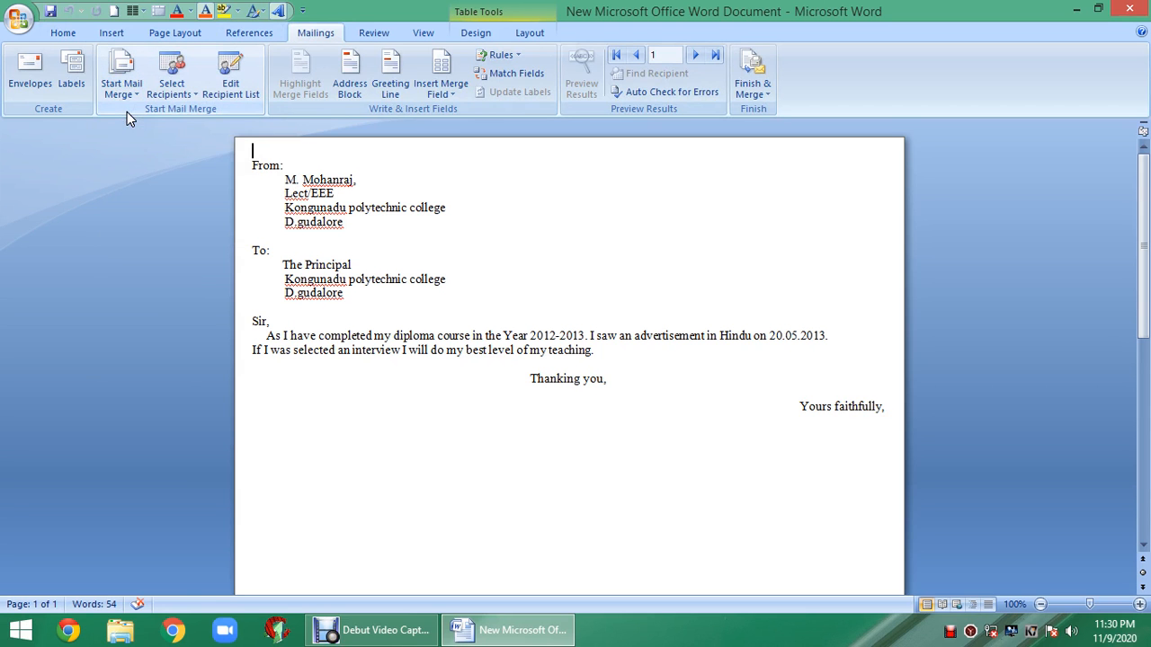
left_click(128, 86)
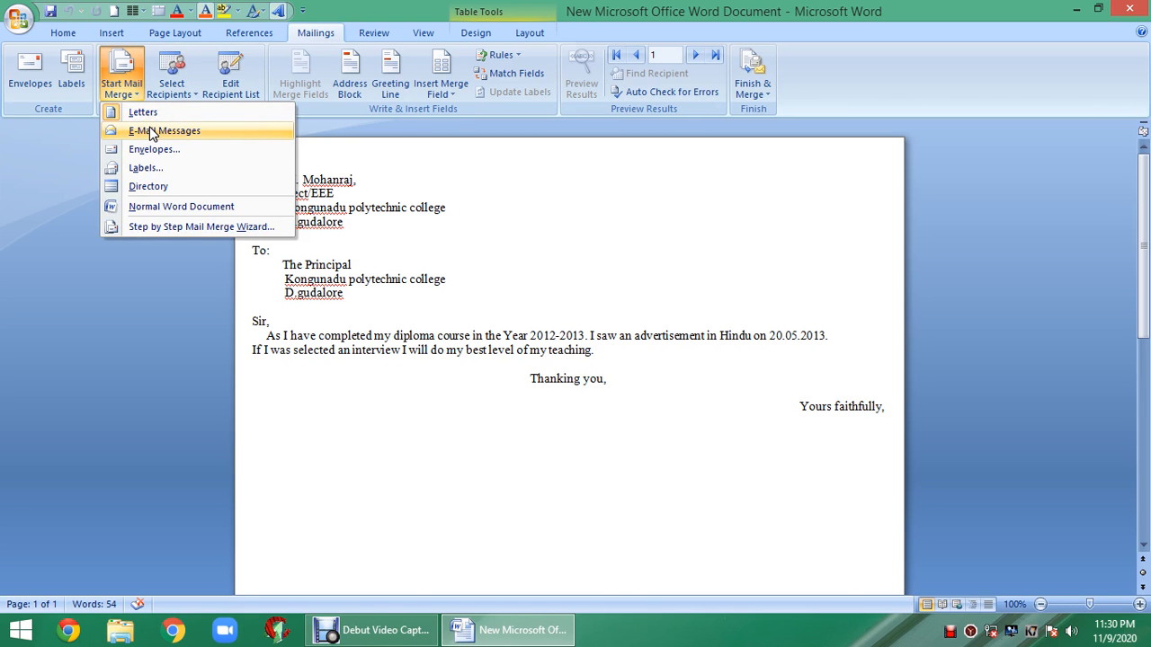
left_click(151, 133)
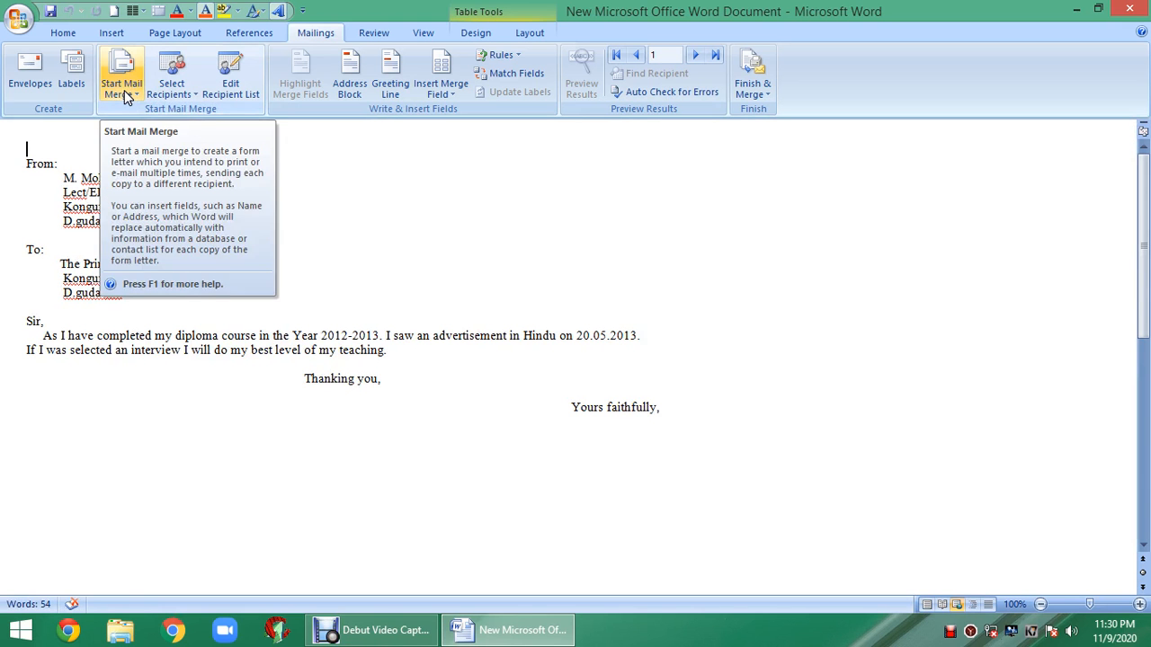
left_click(125, 90)
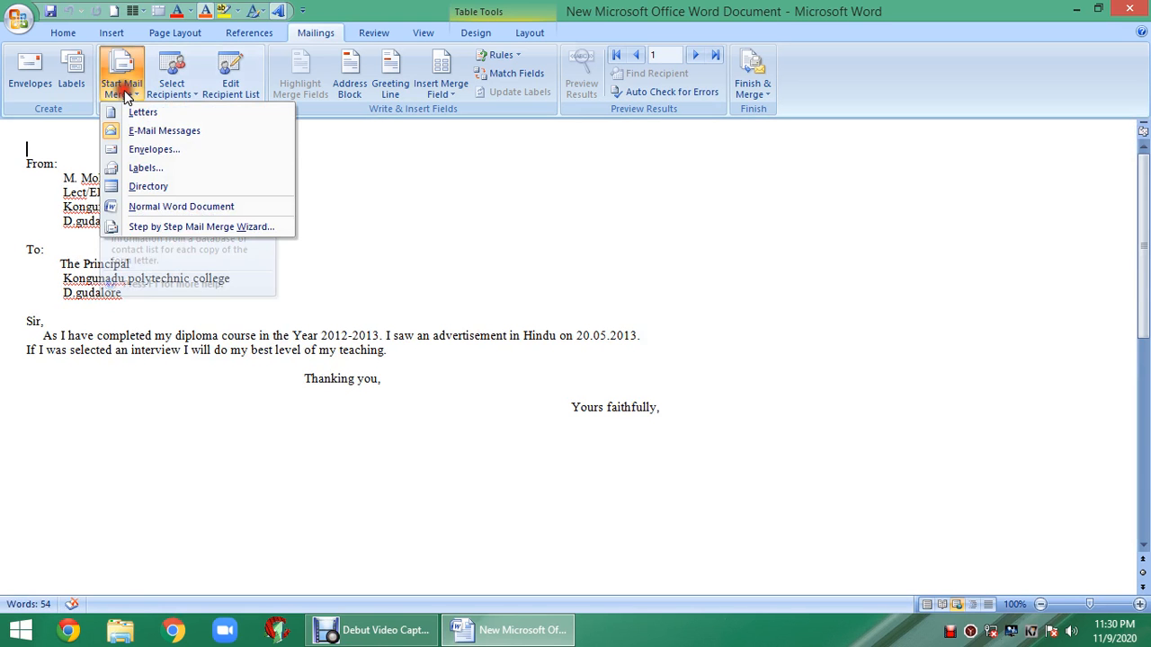
left_click(144, 152)
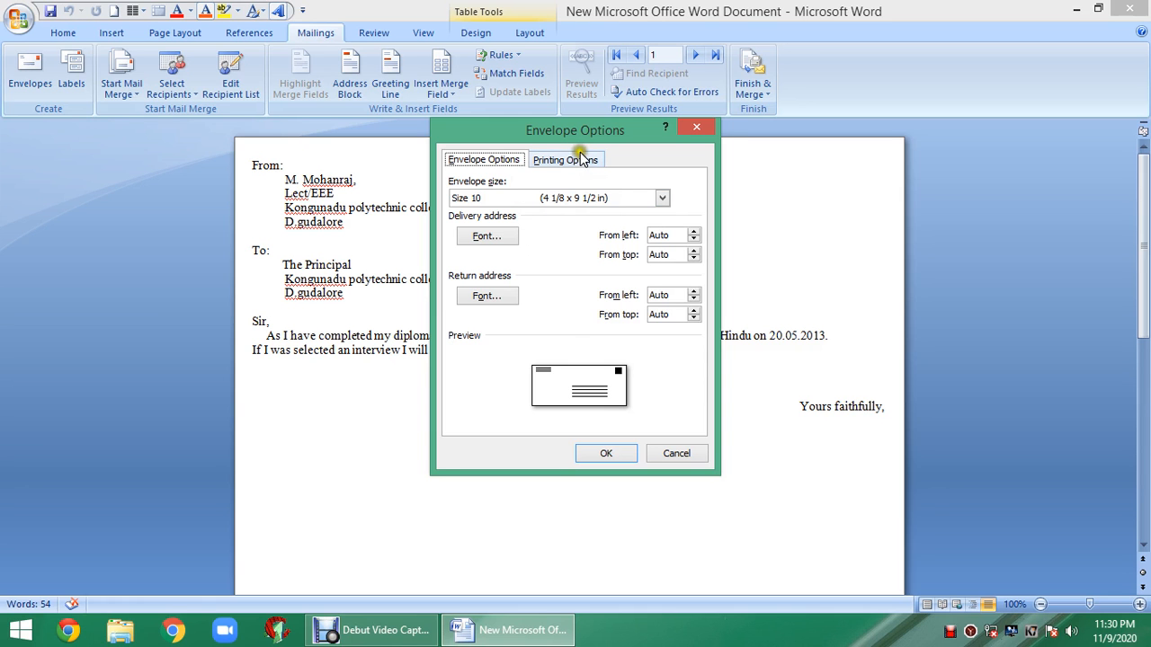
left_click(695, 129)
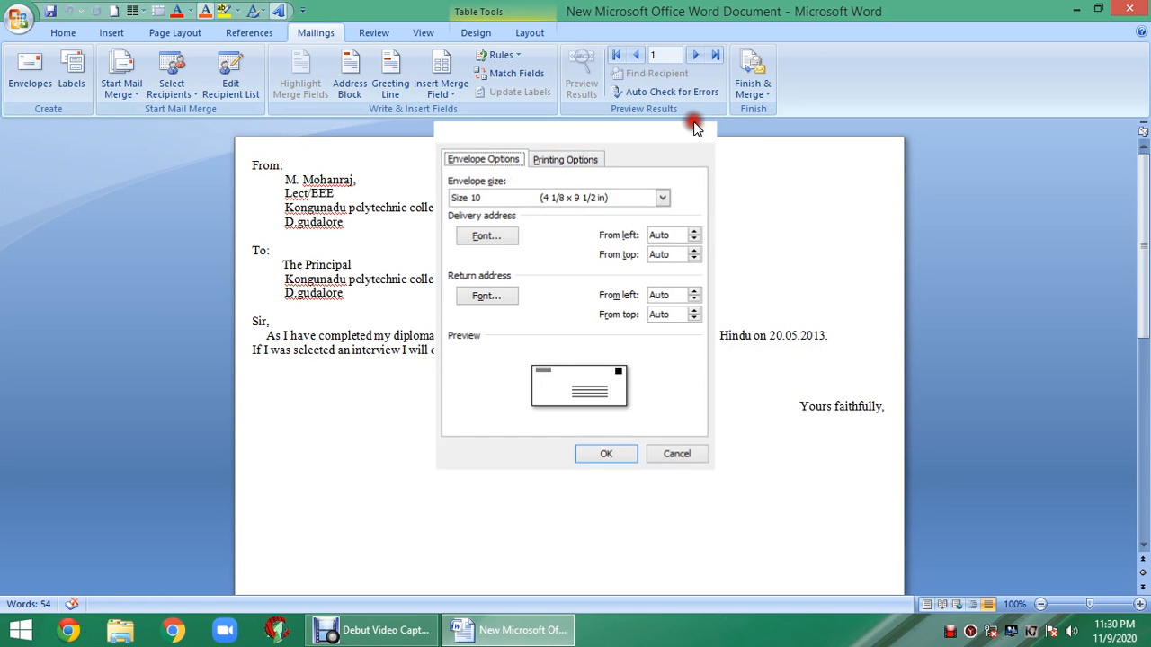
- Launch the Step by Step Mail Merge Wizard and create a new typed recipient list
left_click(127, 91)
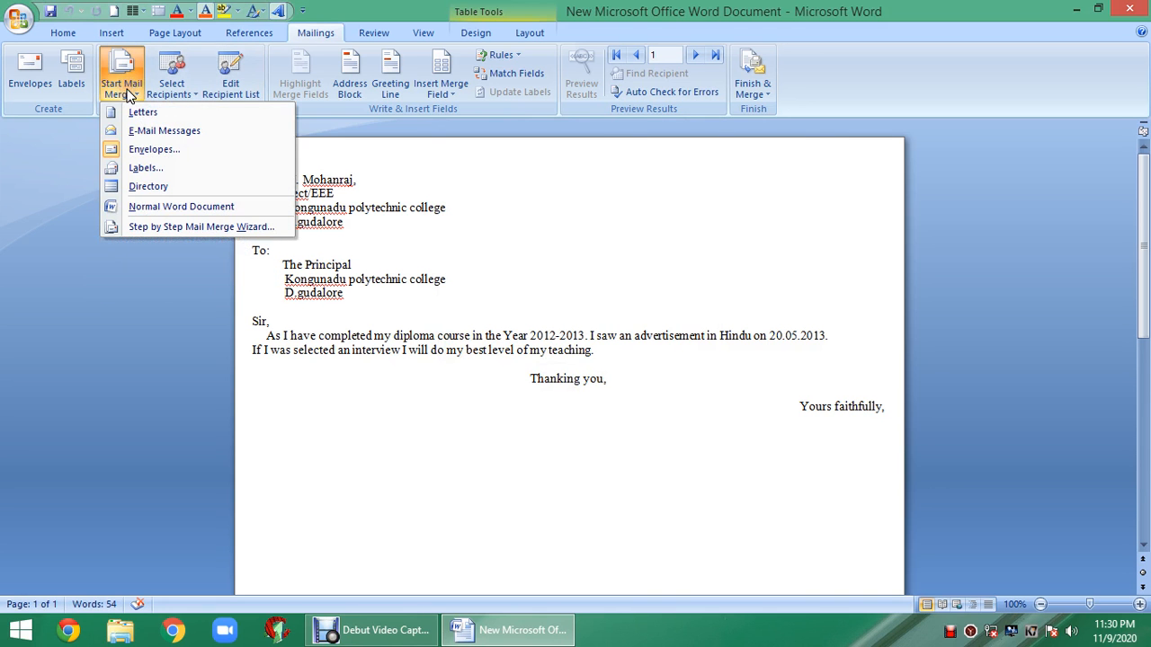
left_click(156, 226)
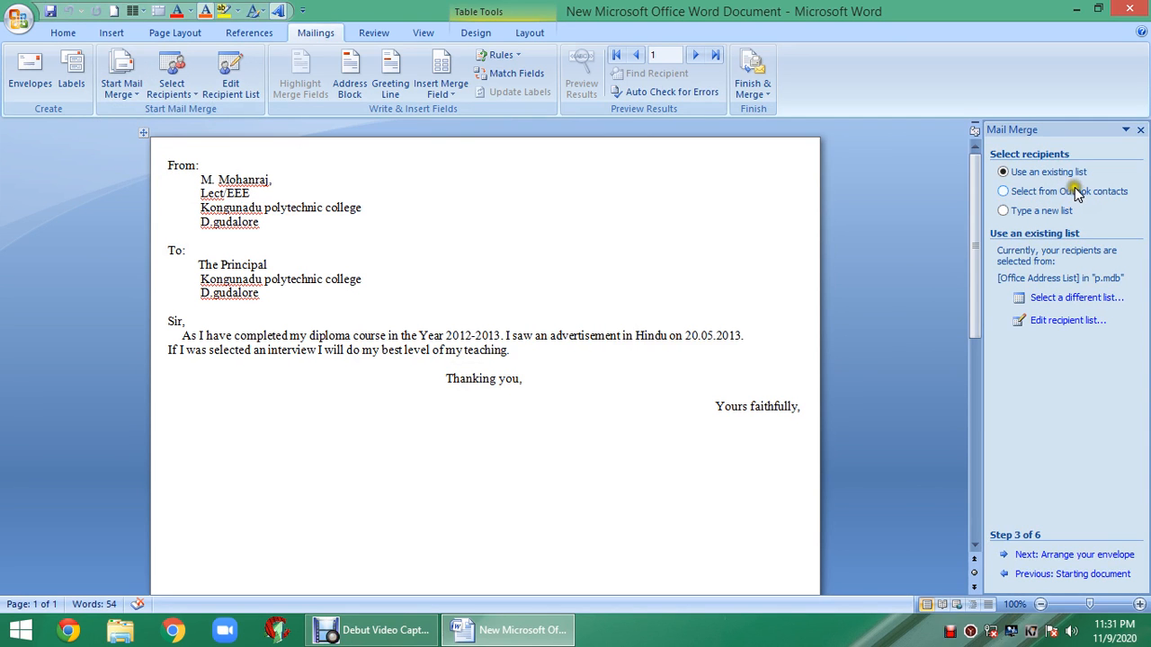
left_click(1032, 211)
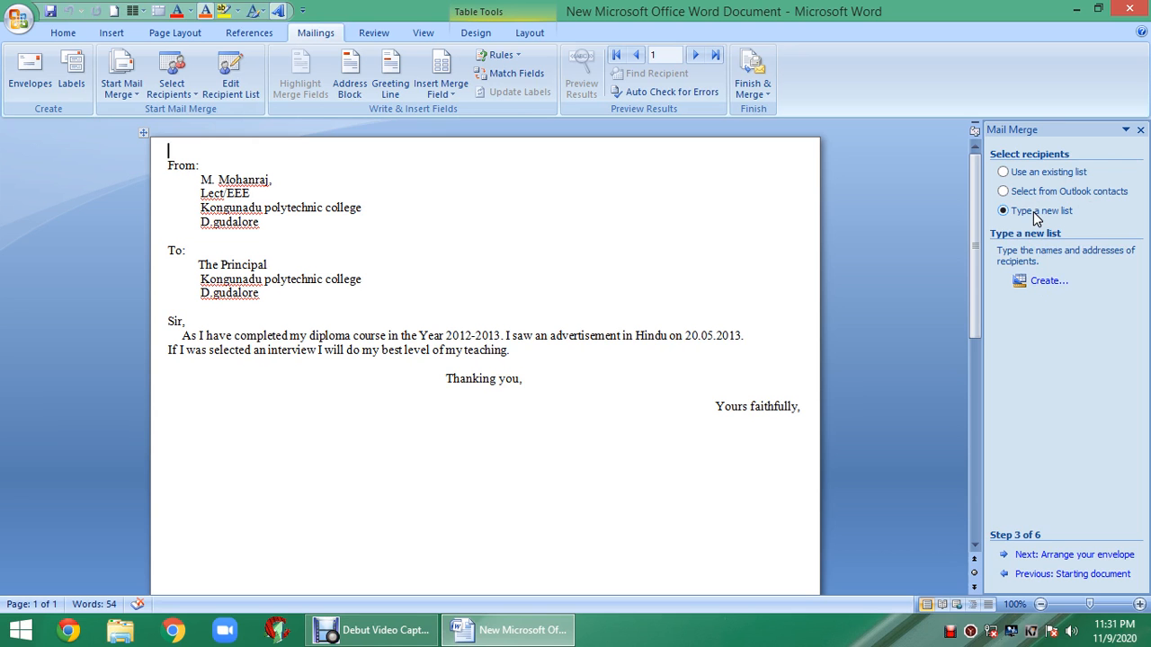
left_click(1039, 285)
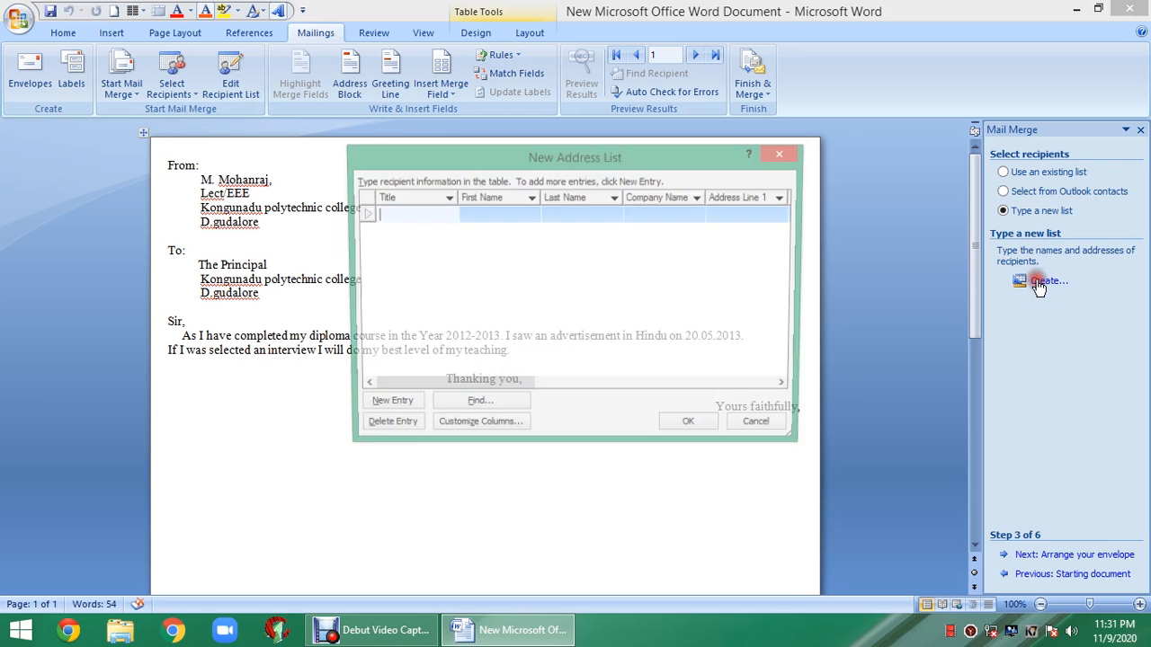
- Browse the New Address List columns, then bring up Customize Columns to see the field names
left_click(428, 198)
left_click(570, 199)
left_click(664, 199)
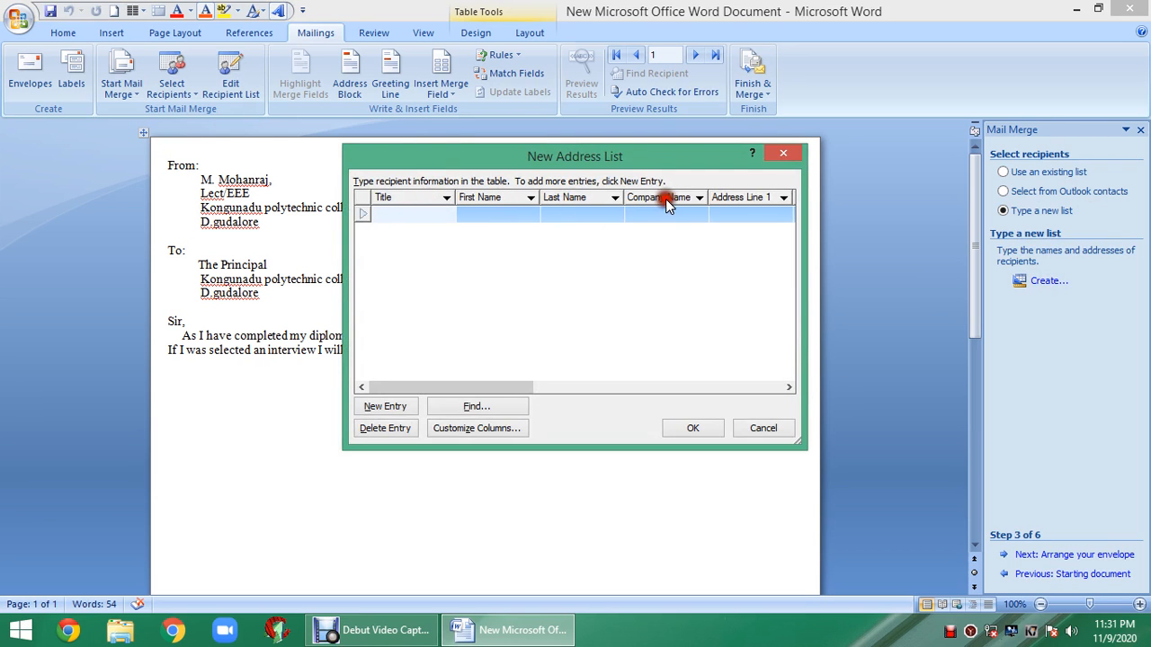
left_click(743, 200)
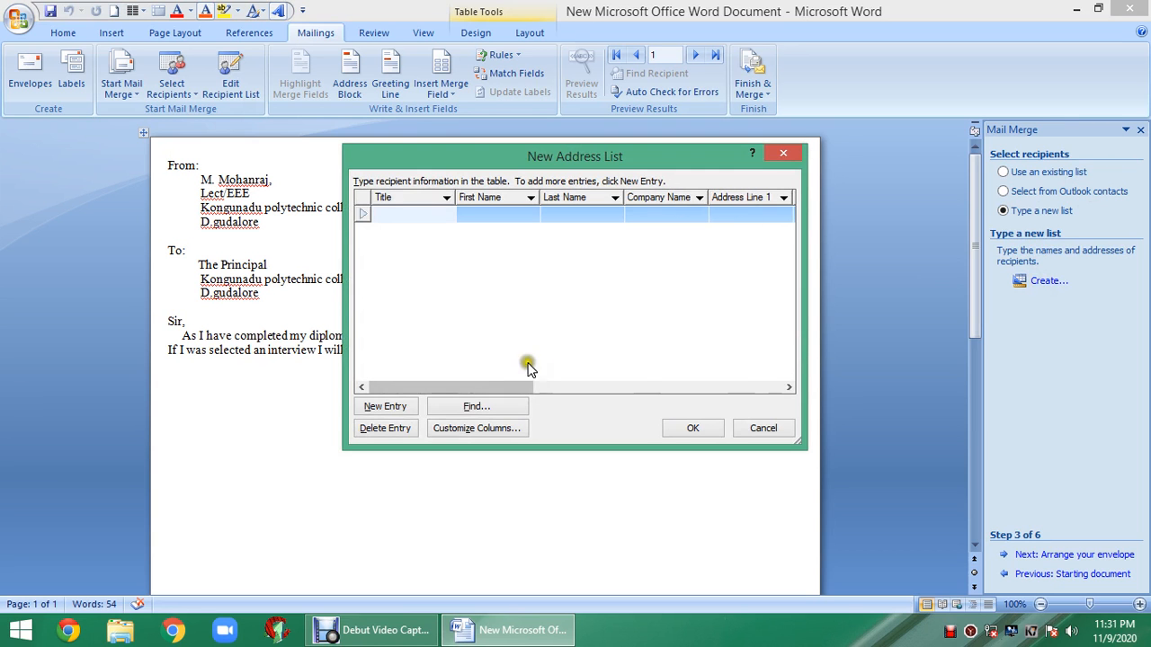
left_click_drag(506, 385, 454, 261)
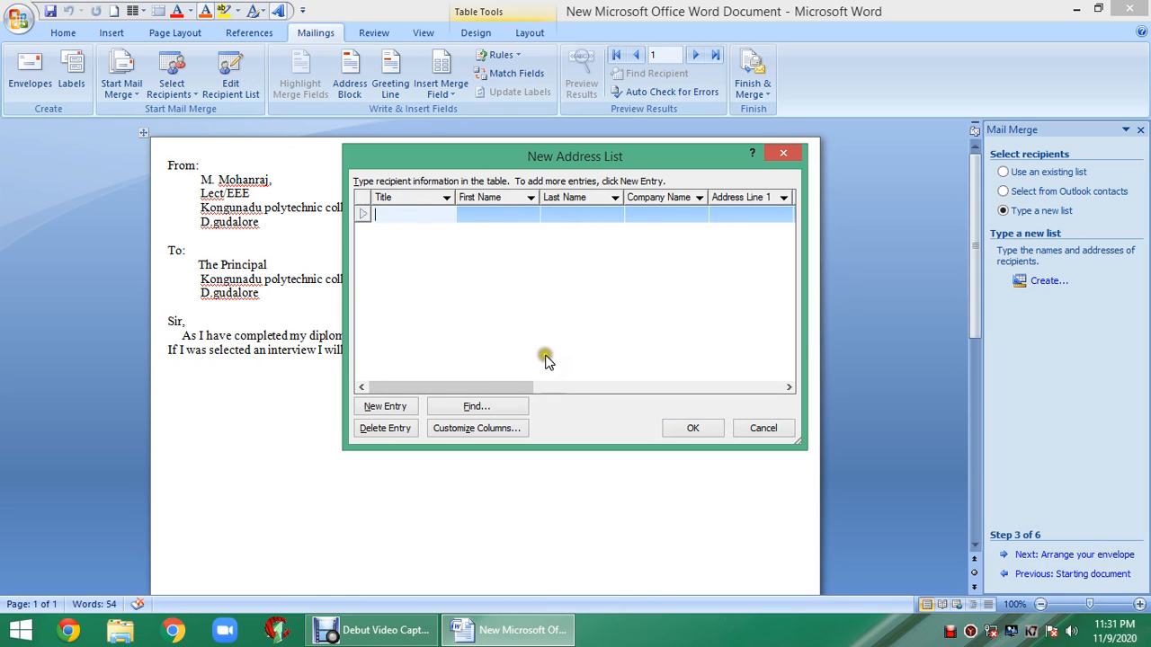
left_click(511, 427)
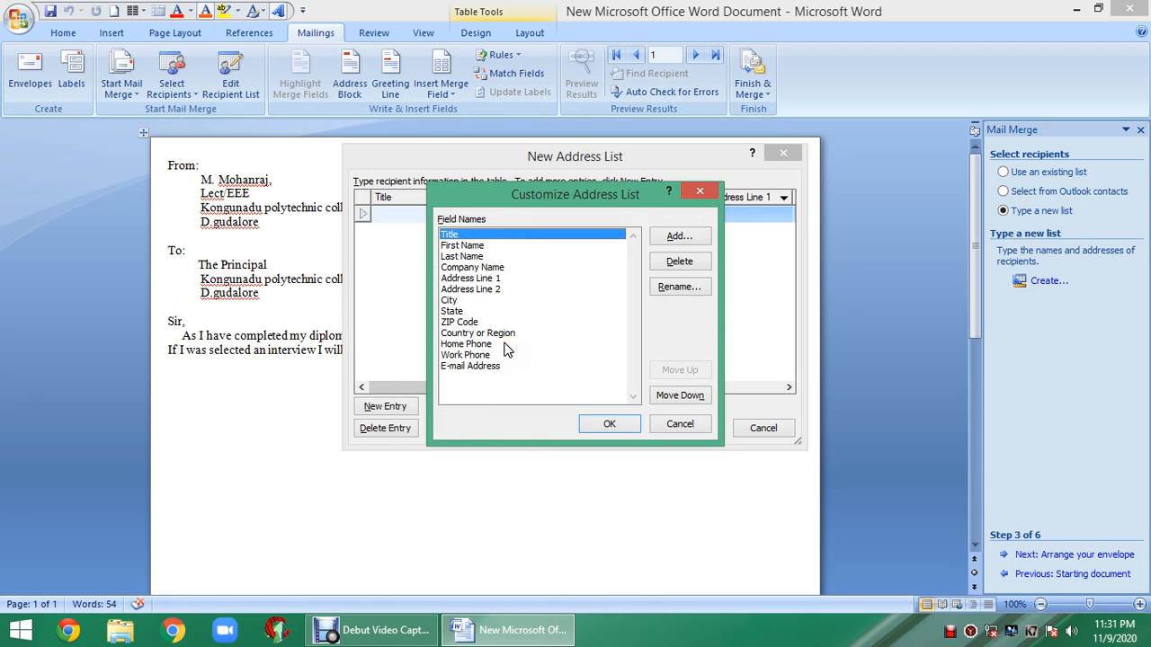
- Rename the City field to CITY/VILLAGE, then select the E-mail Address field
left_click(450, 300)
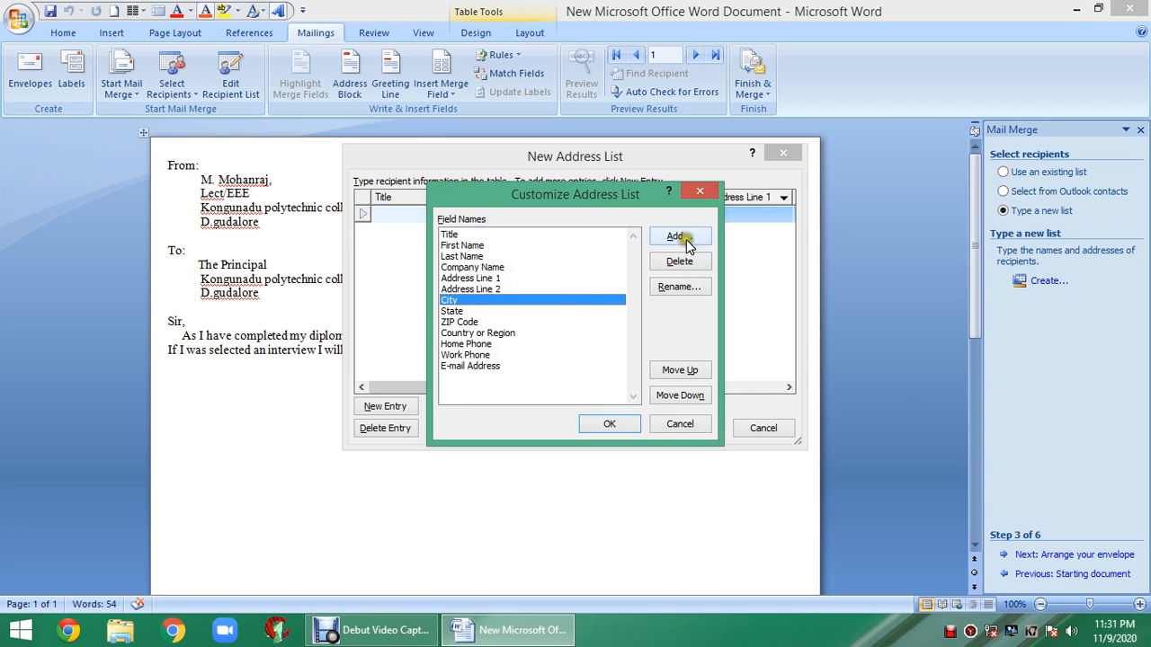
left_click(683, 294)
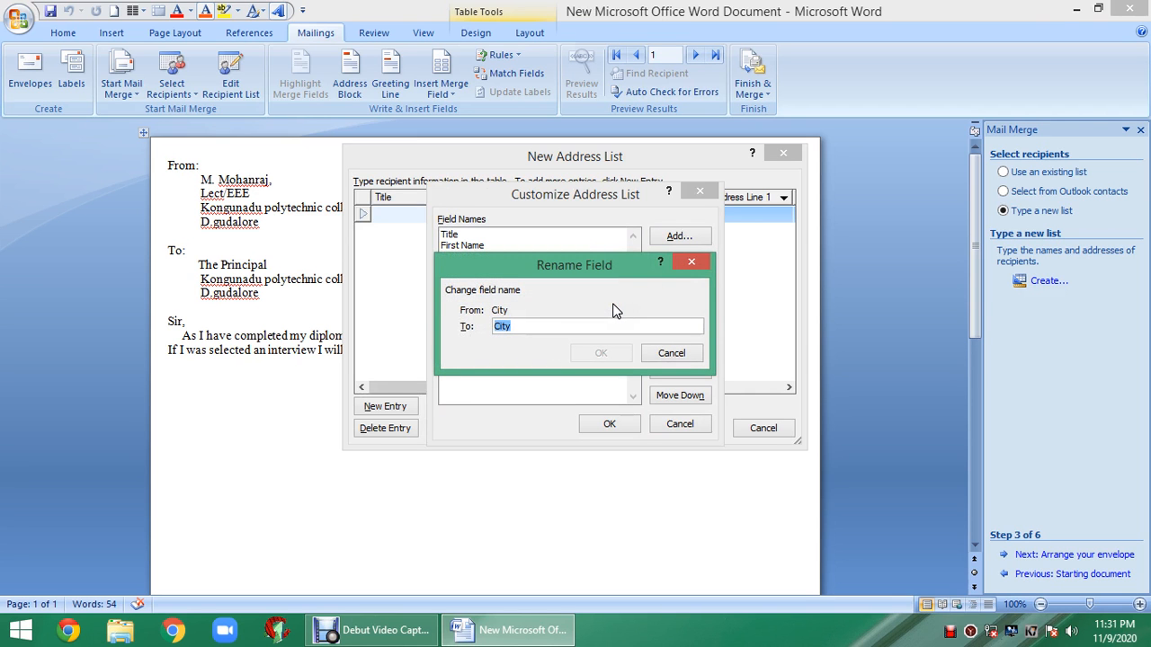
key("BackSpace")
type("CITY/")
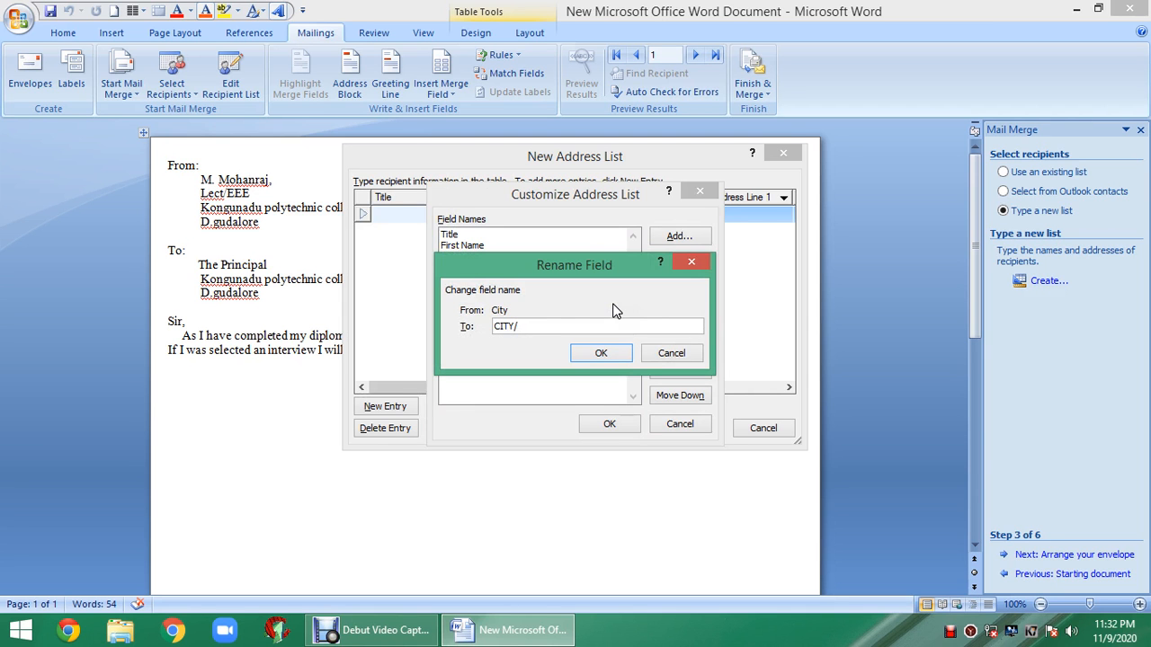
type("VILLAGE")
left_click(602, 352)
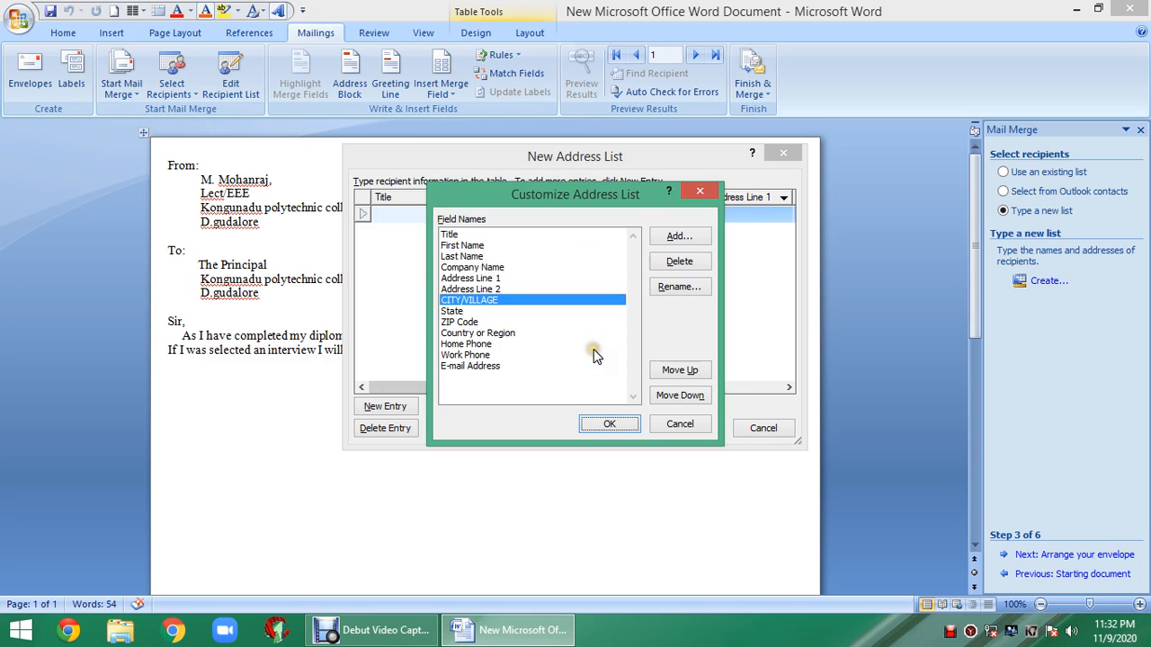
left_click(562, 366)
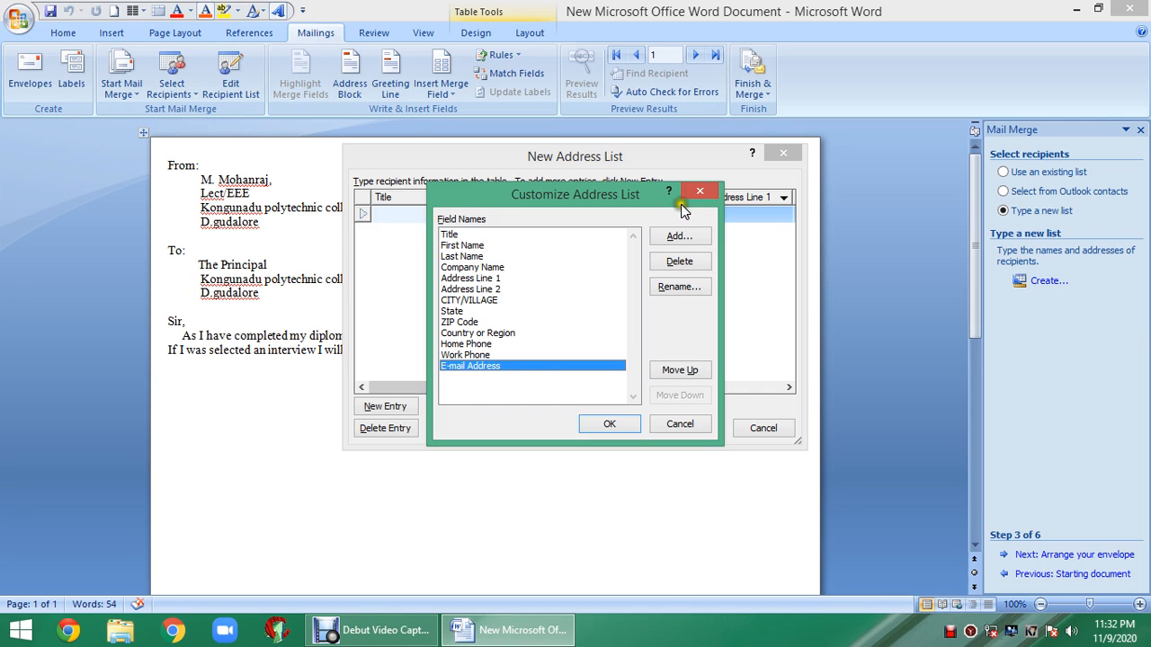
- Cancel adding a field and delete the ZIP Code field
left_click(680, 235)
left_click(572, 319)
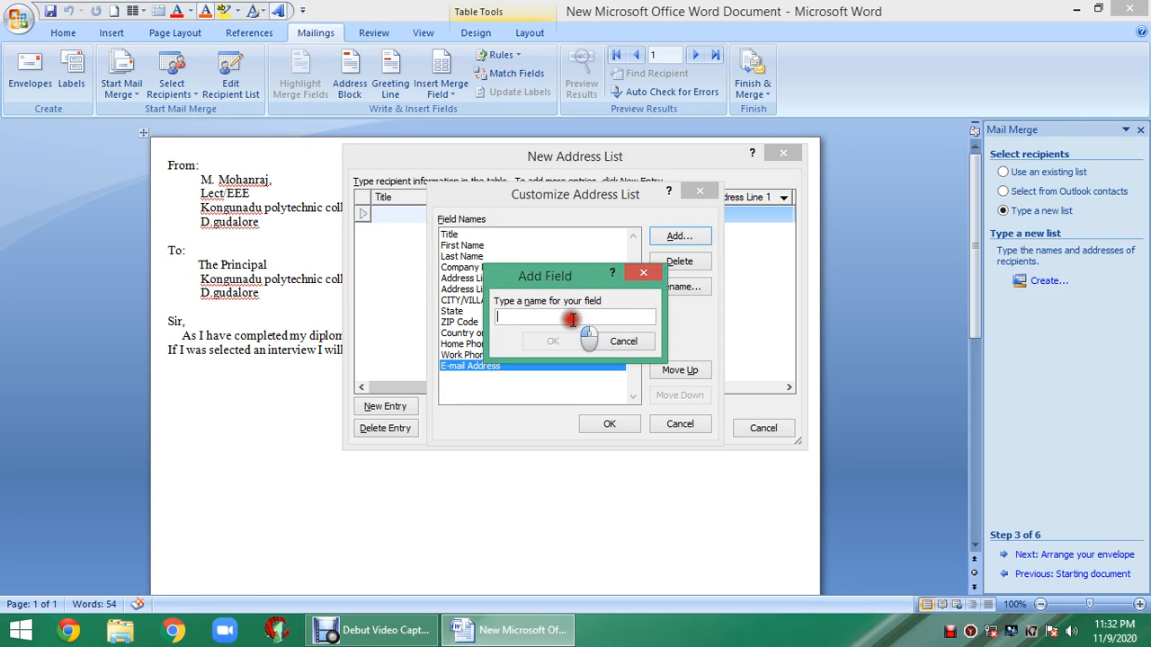
left_click(642, 274)
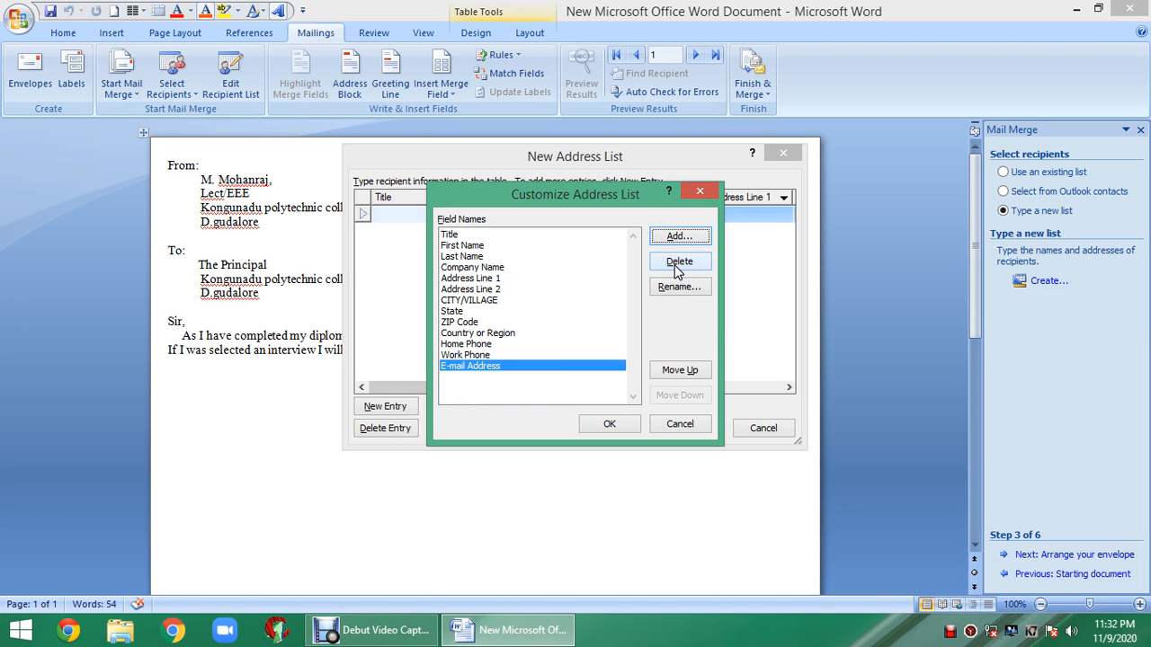
left_click(461, 322)
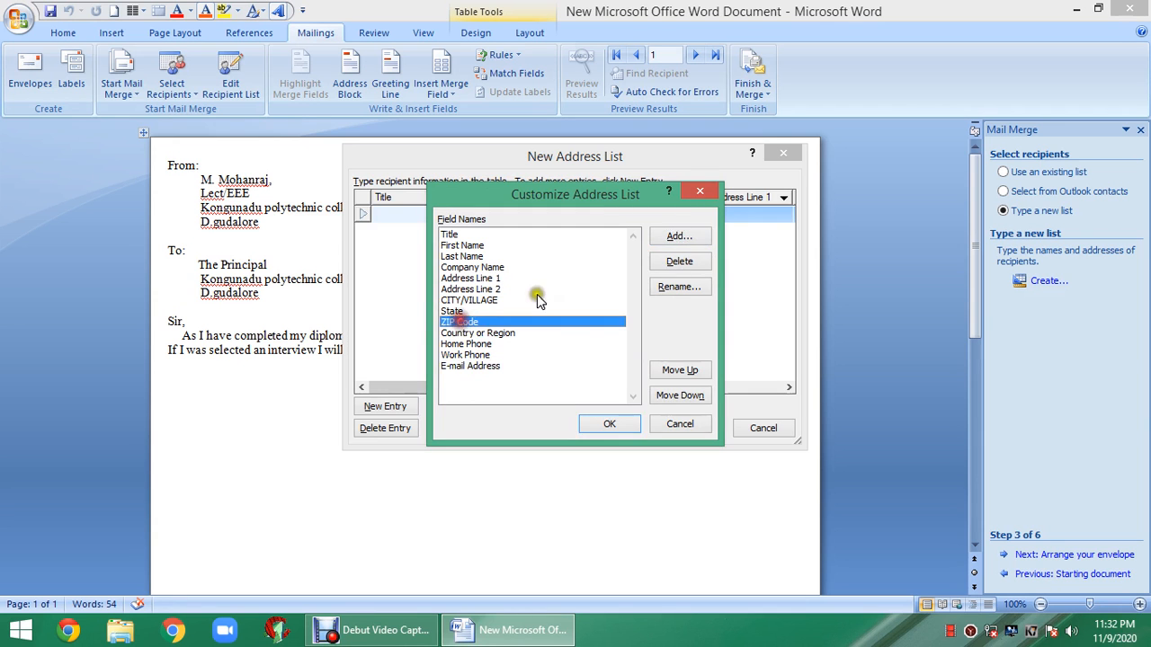
left_click(679, 261)
left_click(545, 358)
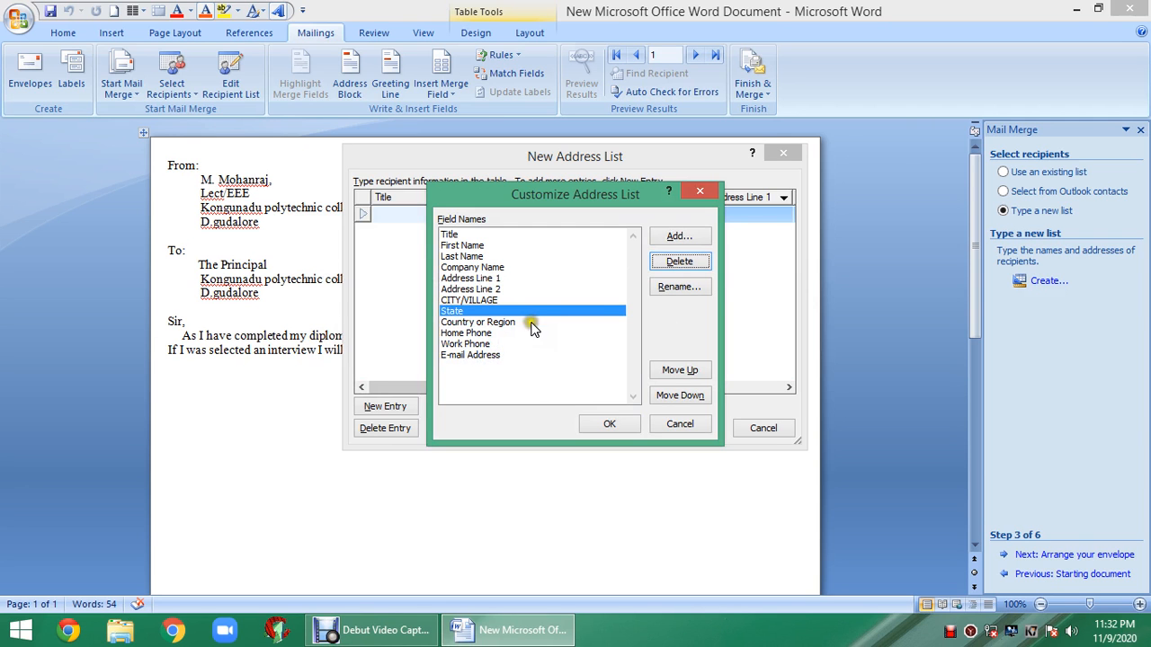
- Reorder State and CITY/VILLAGE so CITY/VILLAGE sits above State
left_click(674, 372)
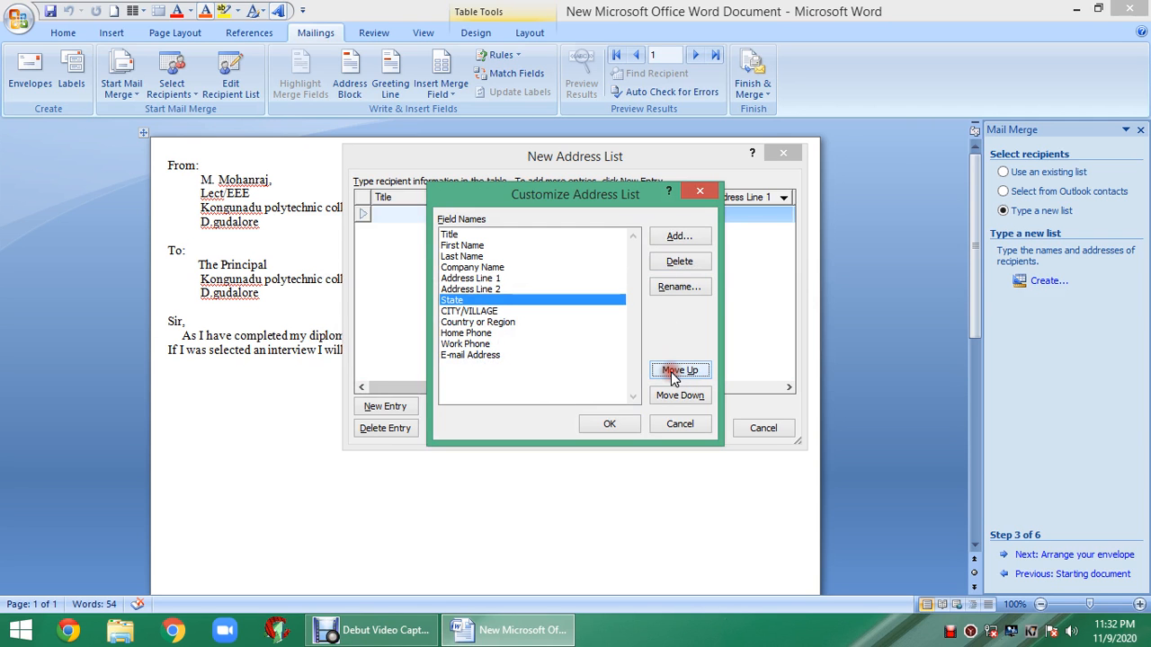
left_click(675, 373)
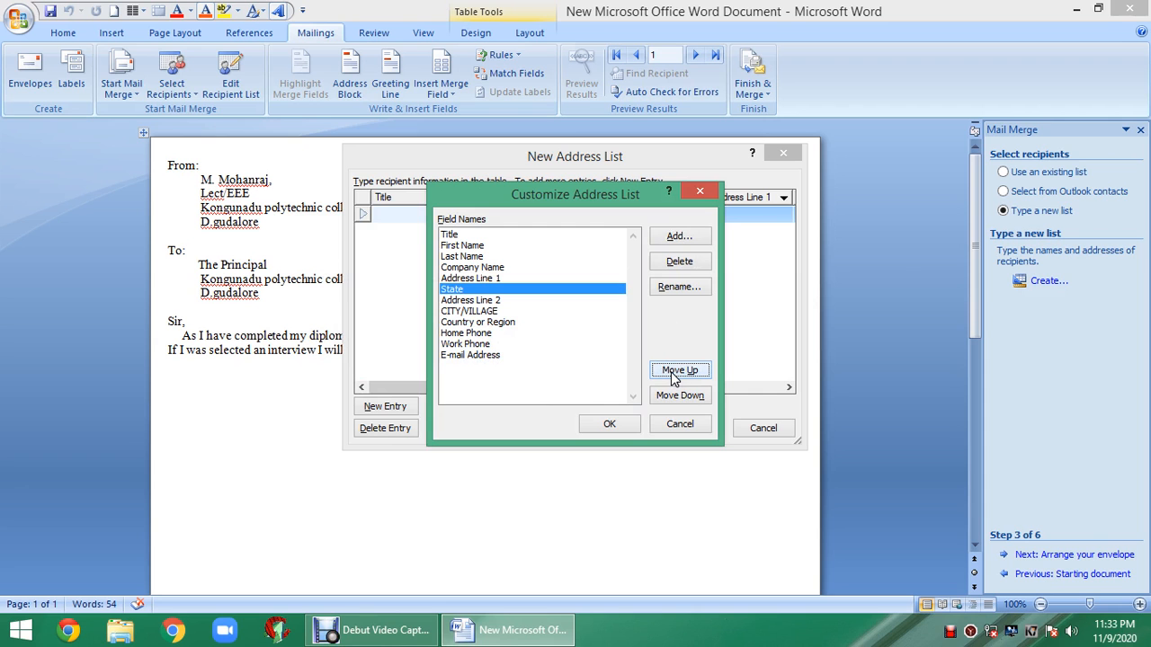
left_click(676, 370)
left_click(684, 395)
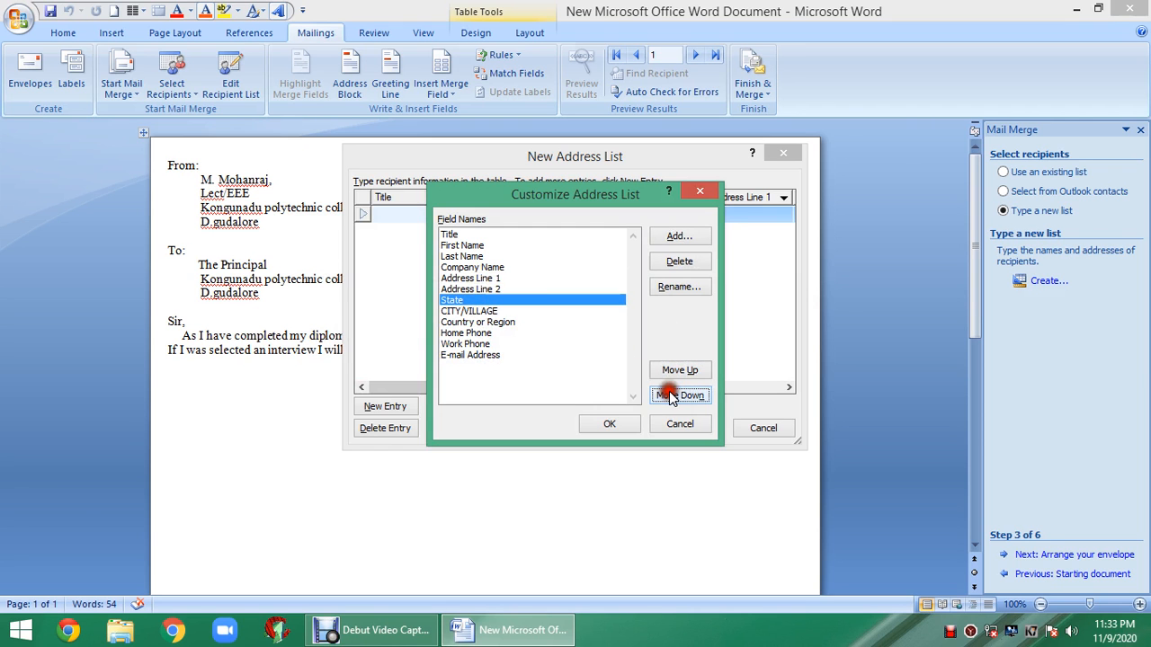
left_click(477, 311)
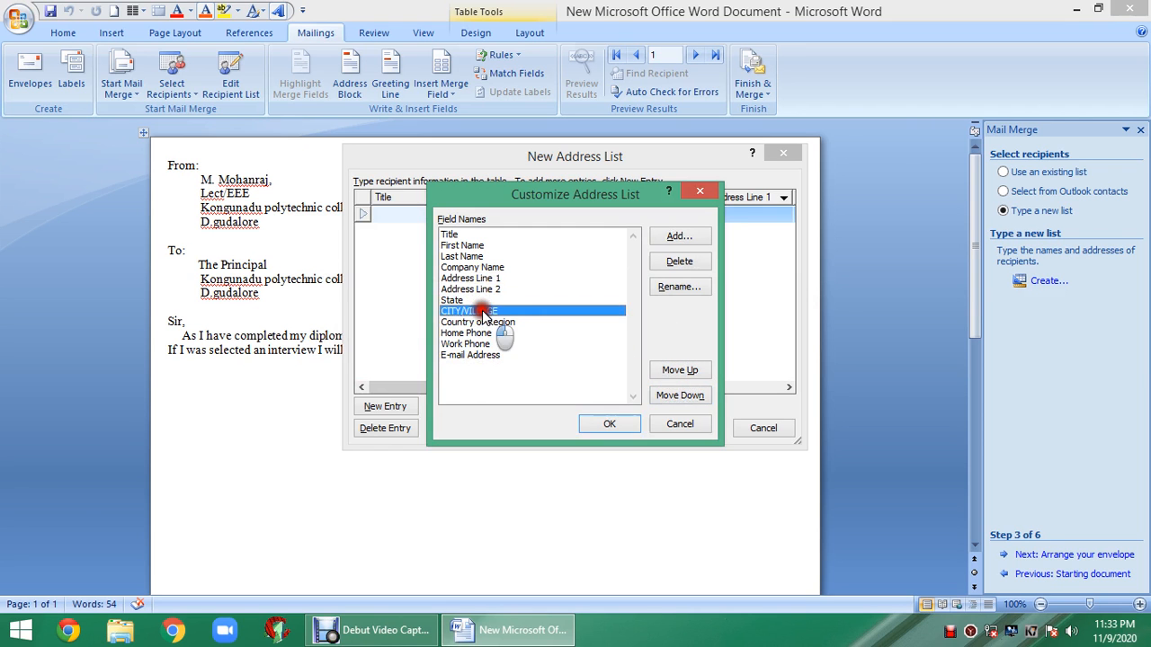
left_click(672, 371)
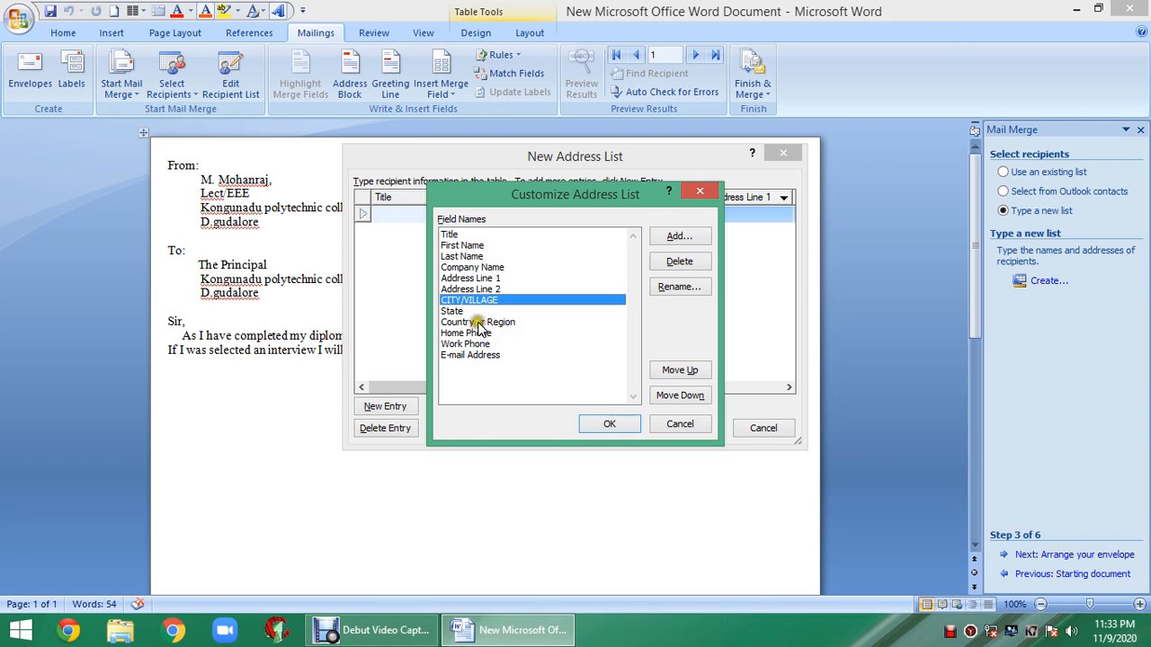
- Move E-mail Address to just after Company Name and apply the field list
left_click(476, 355)
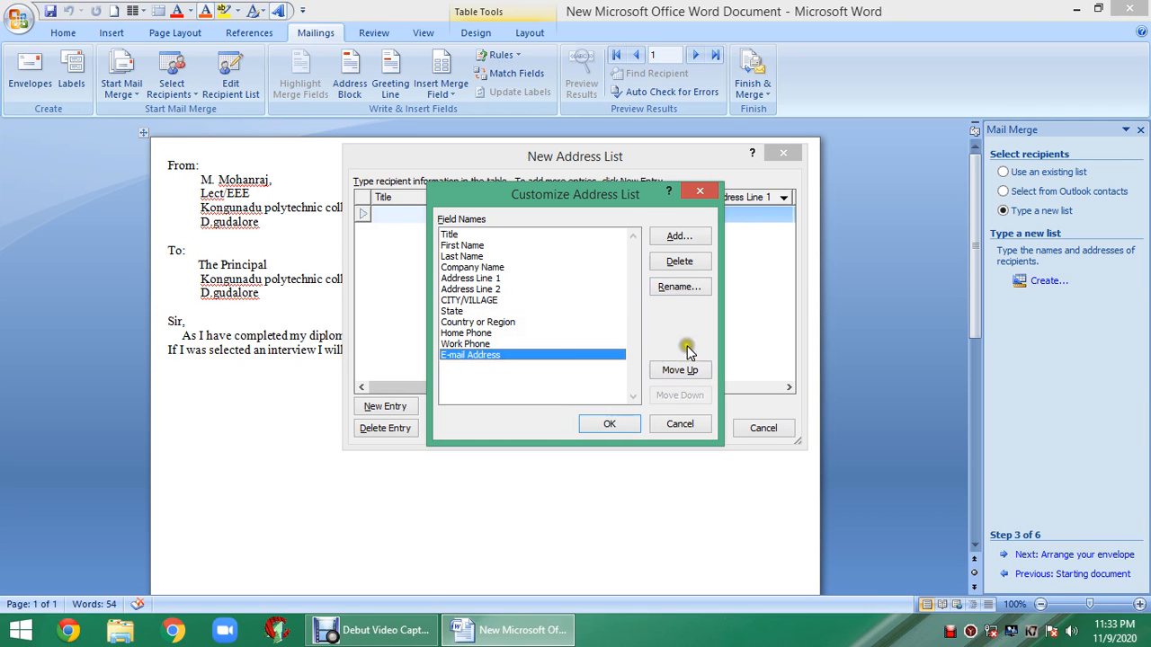
left_click(694, 372)
left_click(694, 373)
left_click(694, 372)
left_click(695, 372)
left_click(695, 372)
left_click(695, 372)
left_click(695, 372)
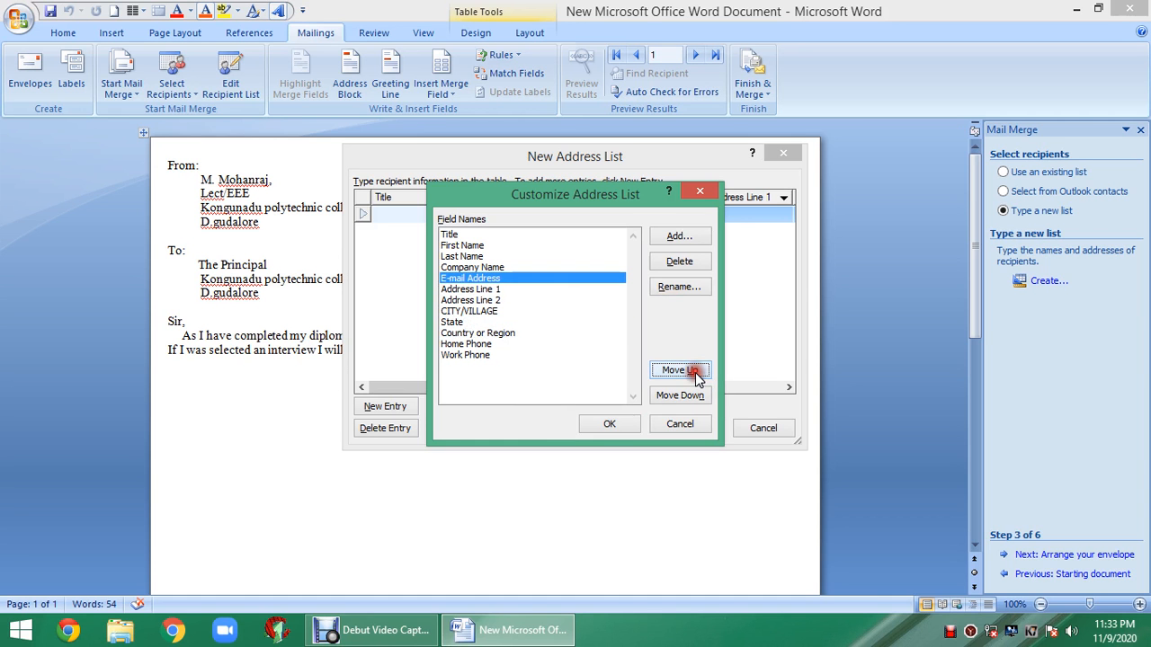
left_click(695, 372)
left_click(689, 394)
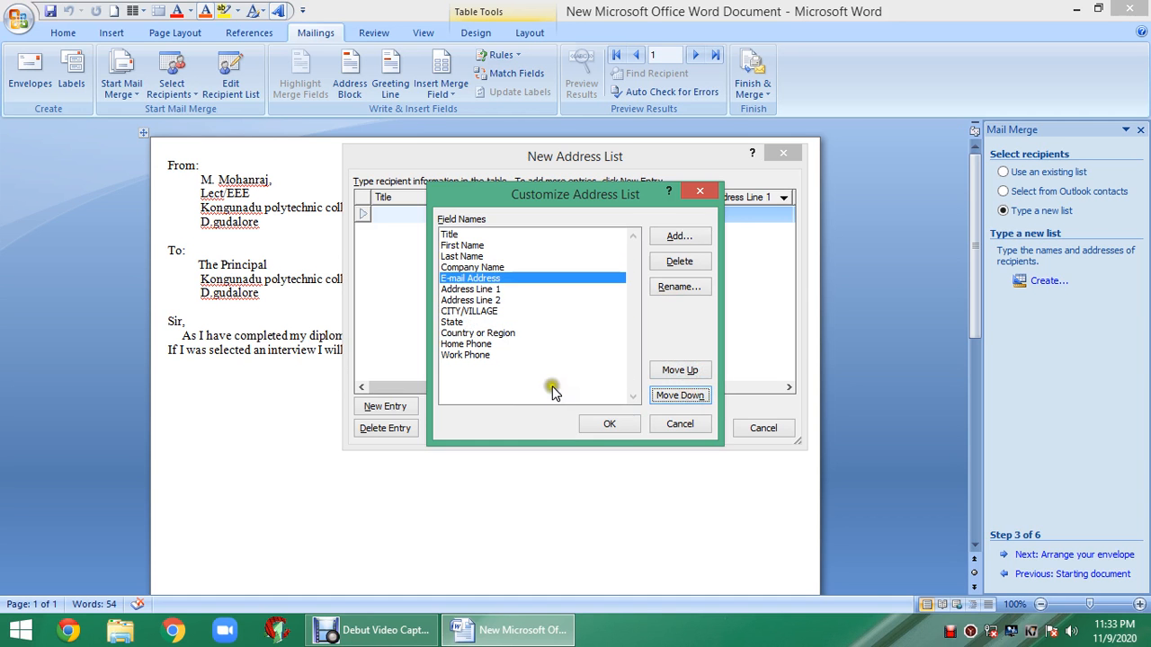
left_click(597, 424)
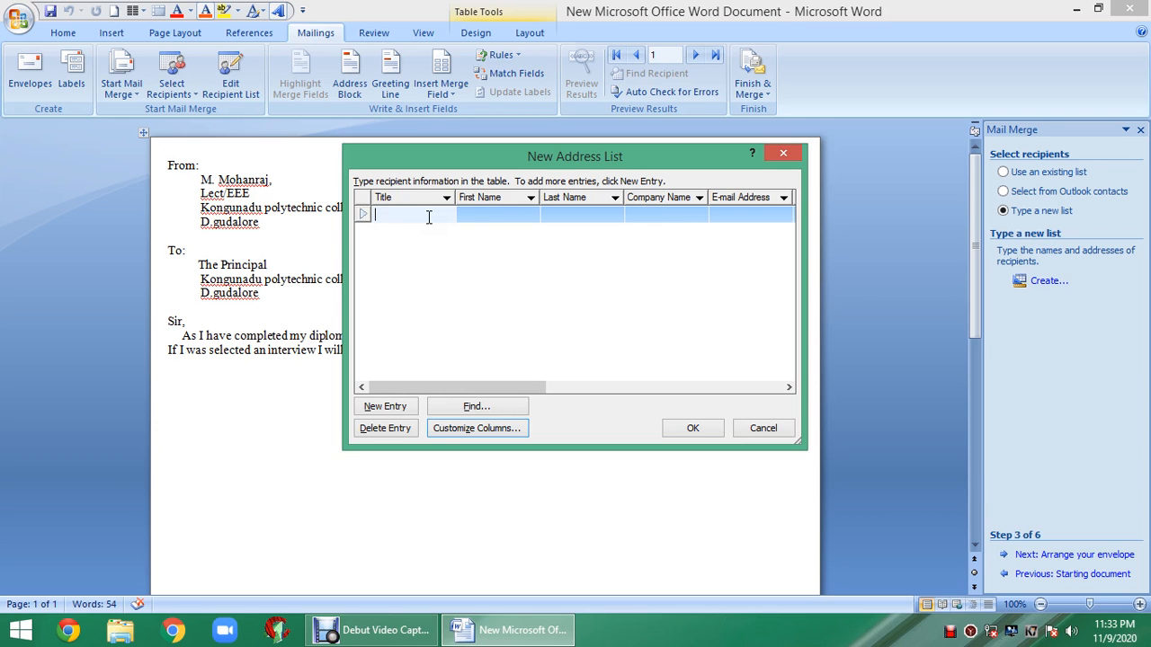
- Enter the first recipient's title JOB LETTER, first and last name, and company KNPC
type("OB LETTER")
left_click(476, 215)
type("M")
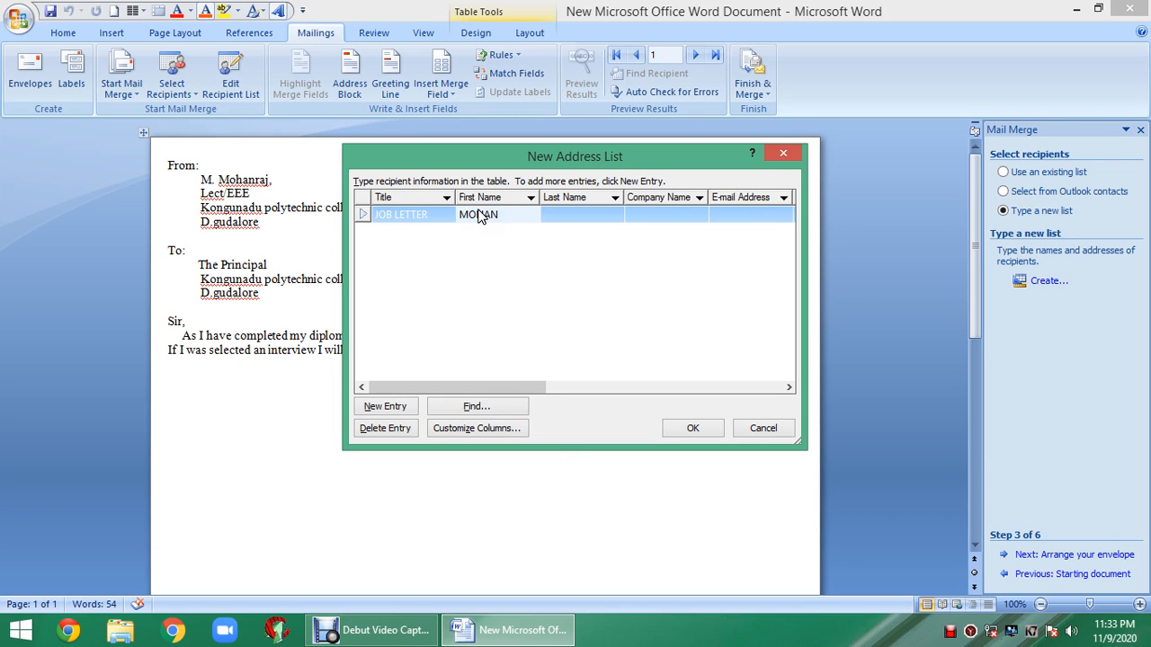
left_click(543, 217)
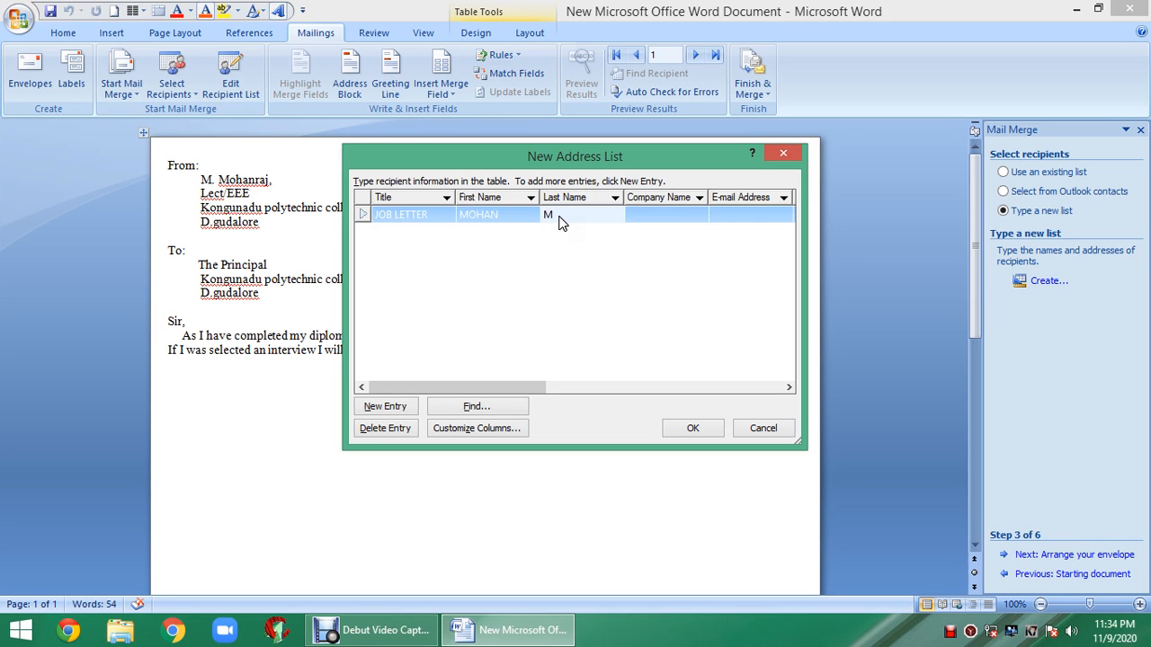
left_click(640, 212)
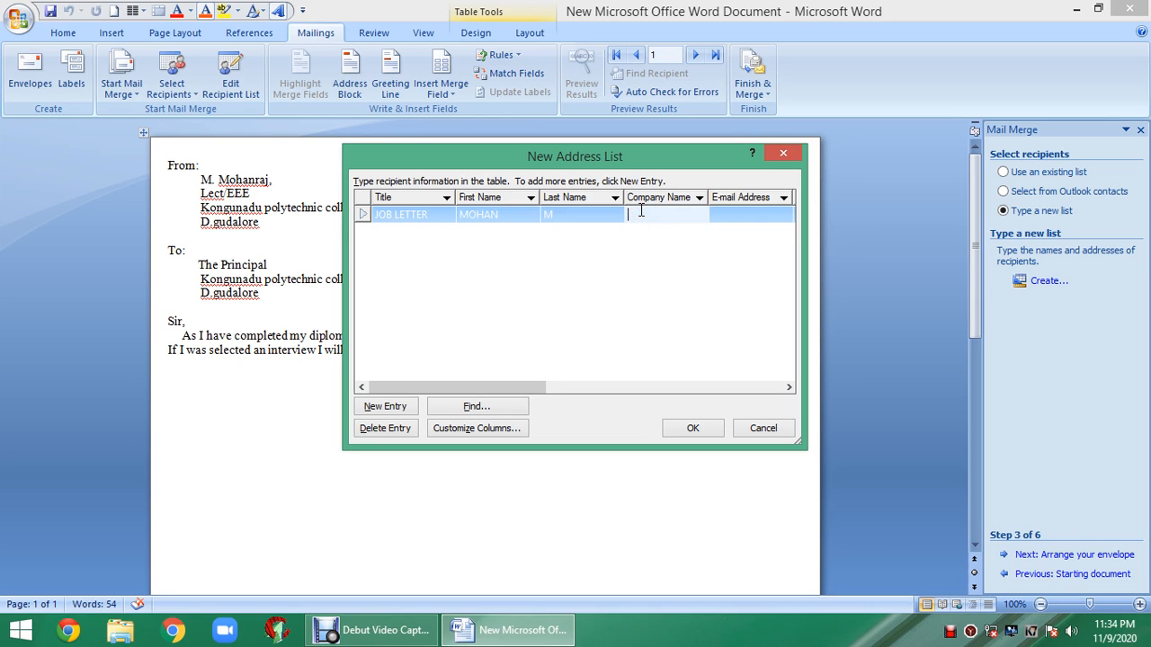
left_click(640, 213)
type("KNPC")
- Add the first recipient's e-mail address and first address line
left_click(740, 218)
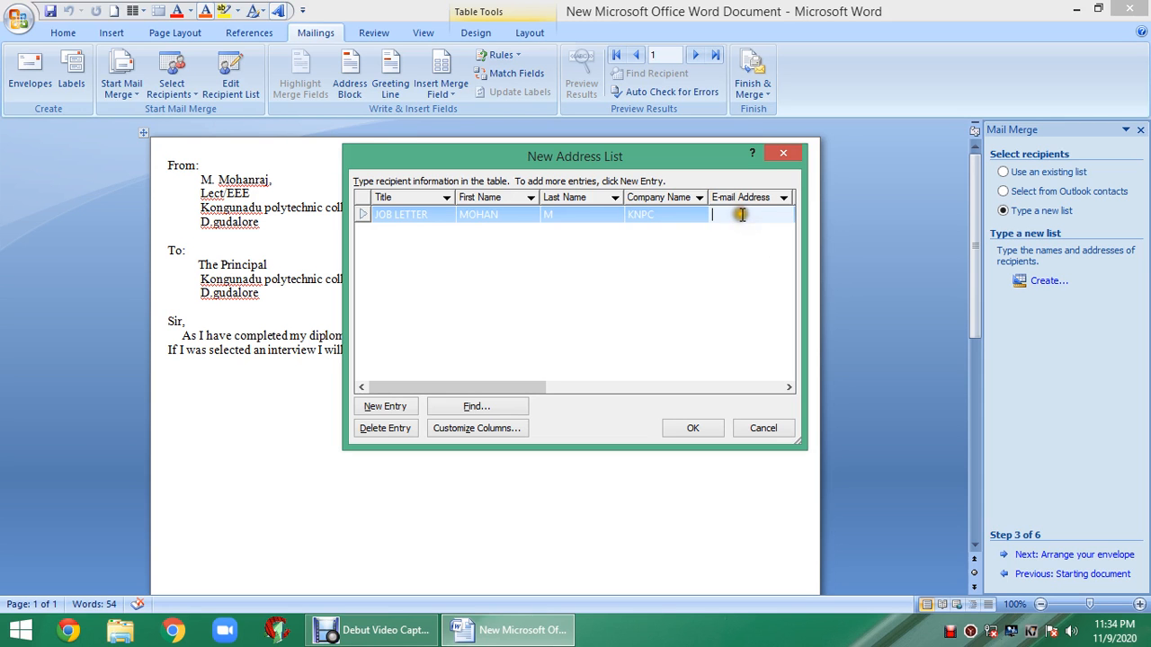
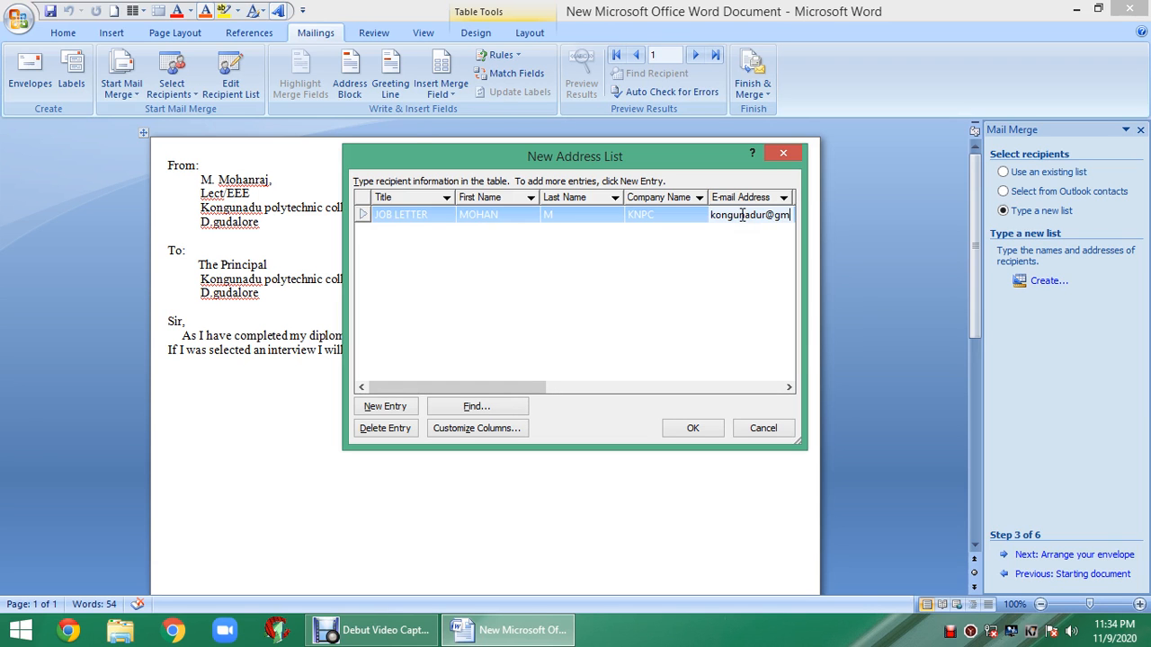
left_click_drag(517, 386, 565, 376)
left_click(674, 216)
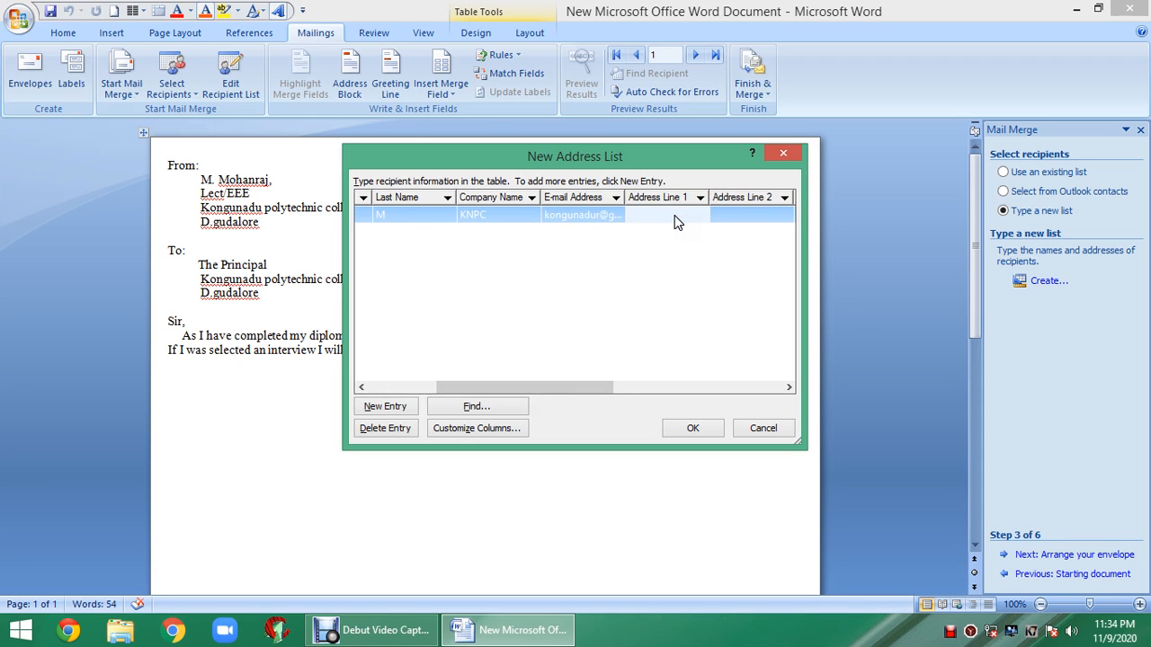
type(".gudalore")
left_click(737, 208)
left_click_drag(497, 388, 385, 392)
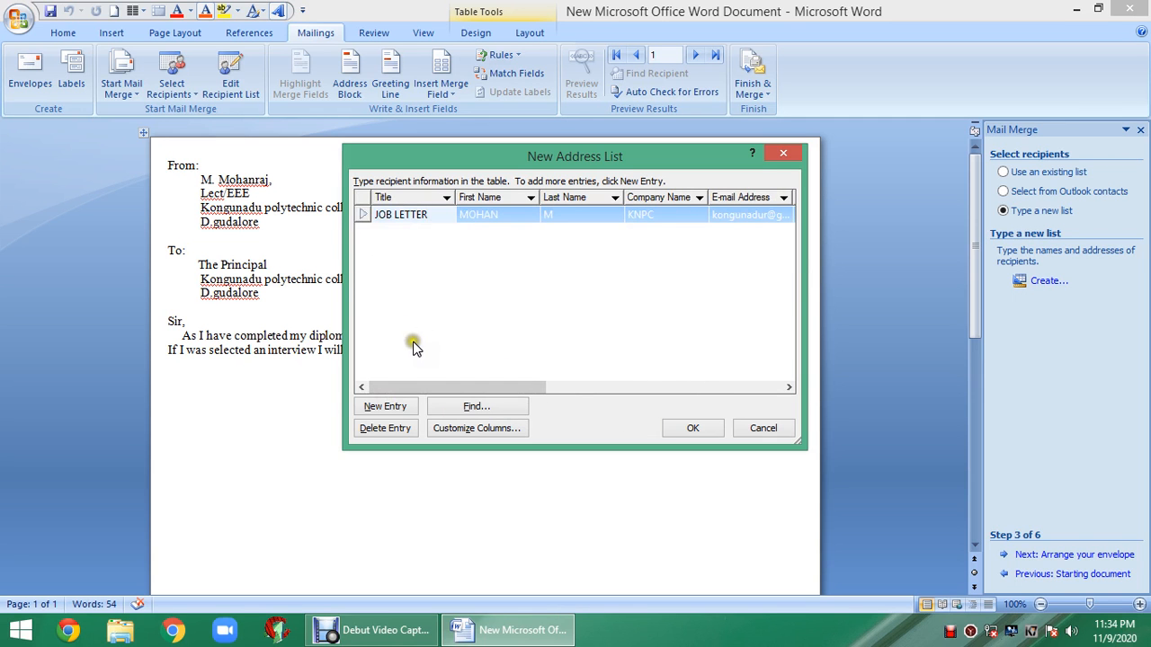
- Add a second JOB LETTER recipient with first and last name, company NPC and e-mail
left_click(381, 406)
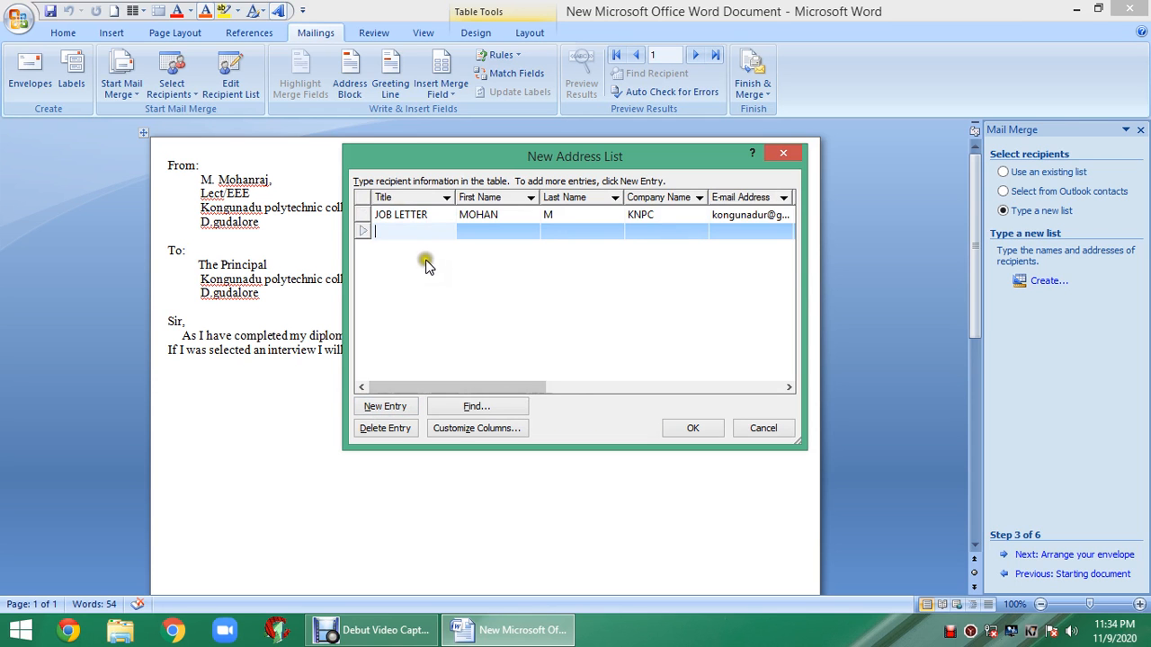
type("j")
type("J")
type("OB LETTER")
left_click(494, 231)
type("KU")
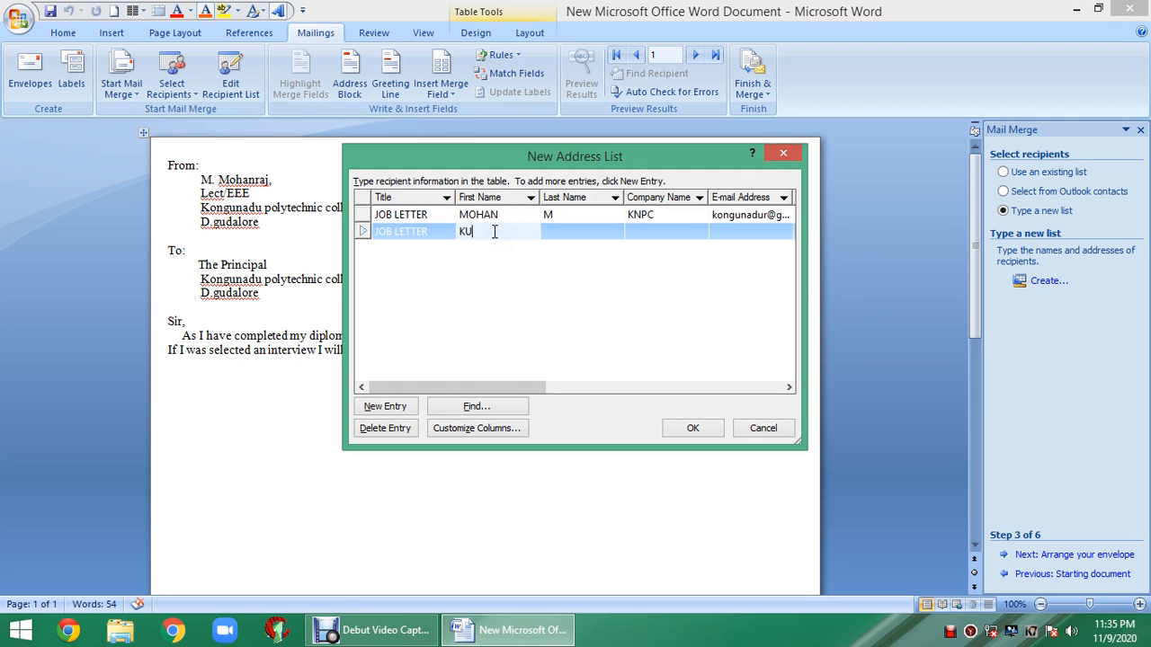
left_click(540, 241)
type("R")
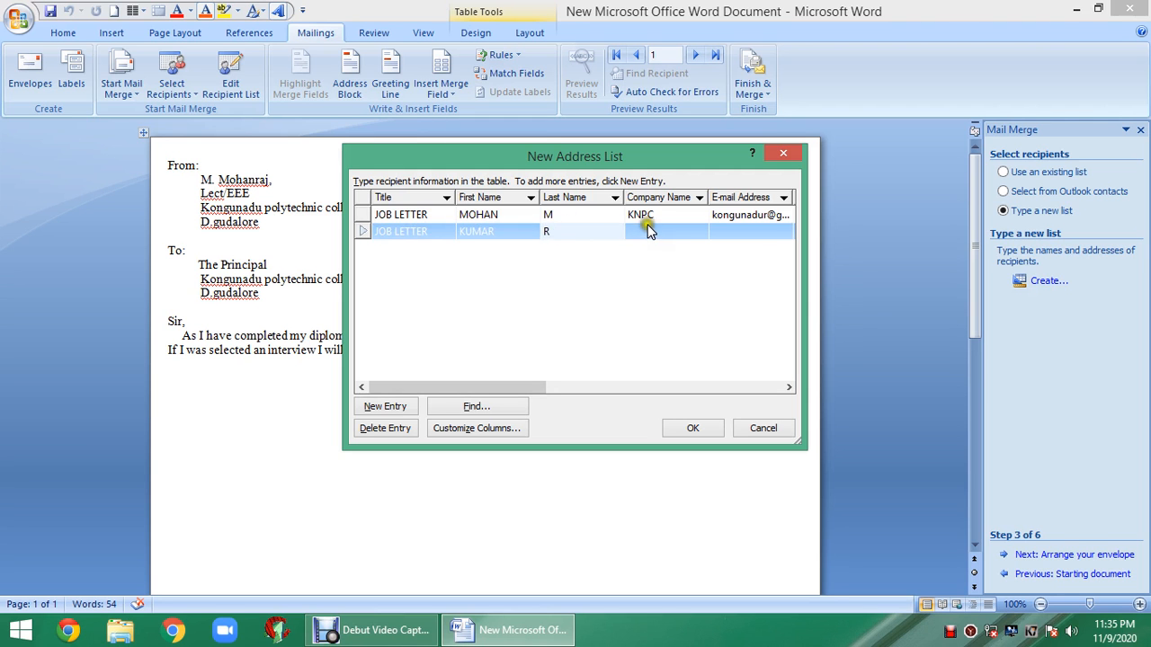
left_click(645, 229)
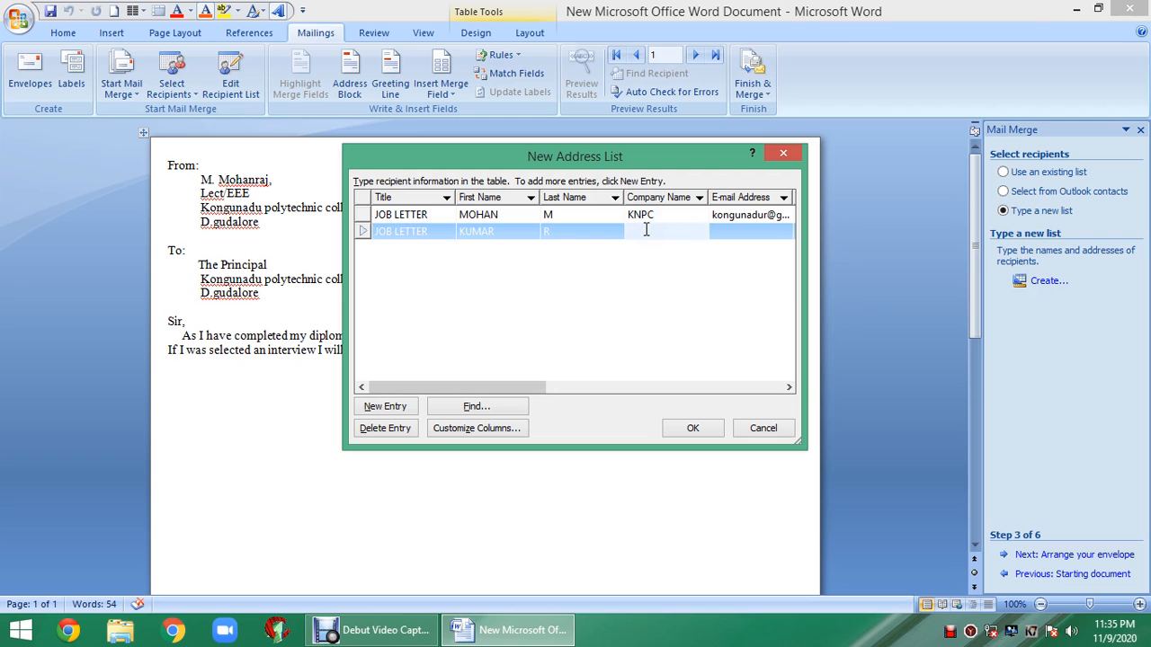
type("NPC")
left_click(747, 230)
type("KGHJDHG")
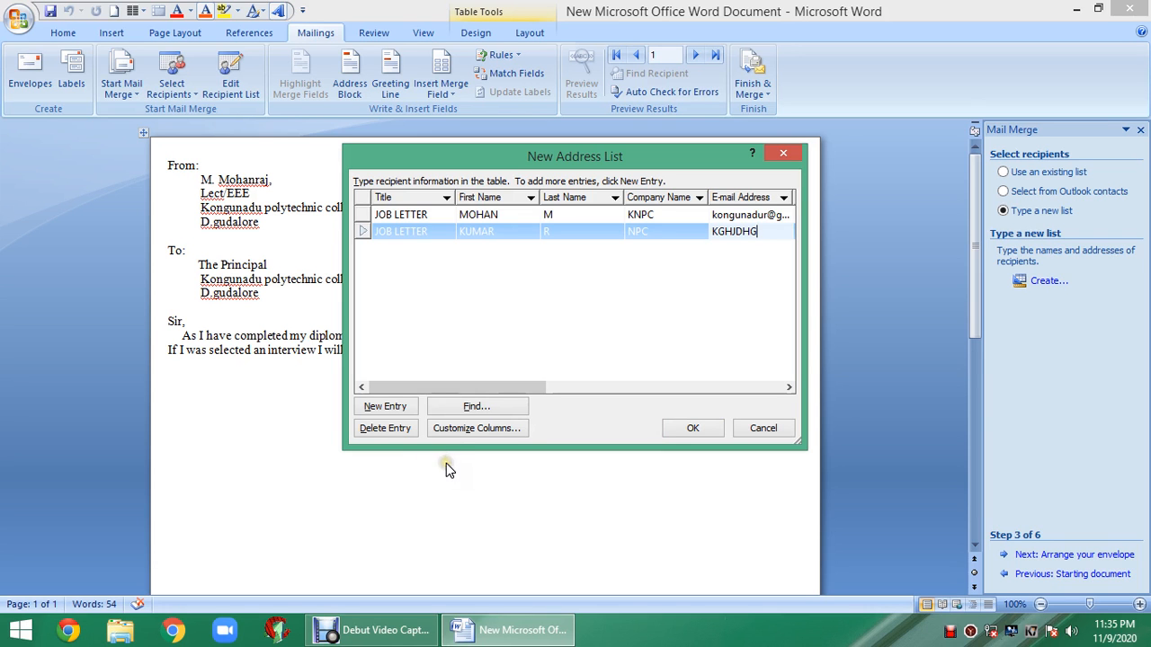
- Delete the second recipient entry from the address list
left_click(383, 431)
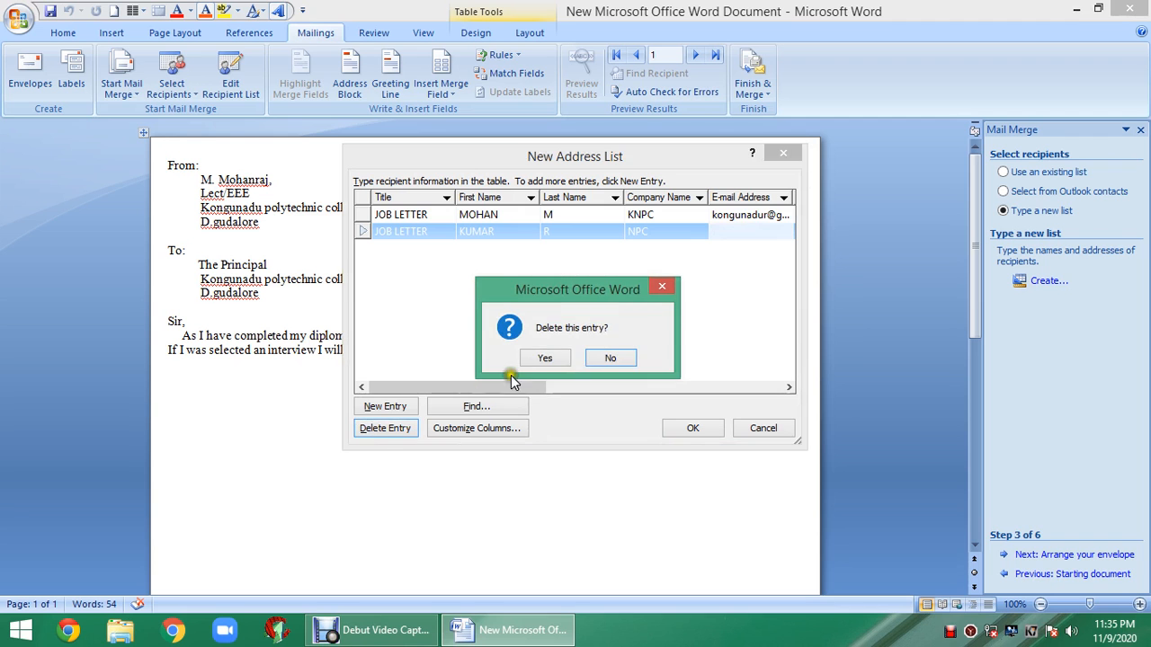
left_click(540, 360)
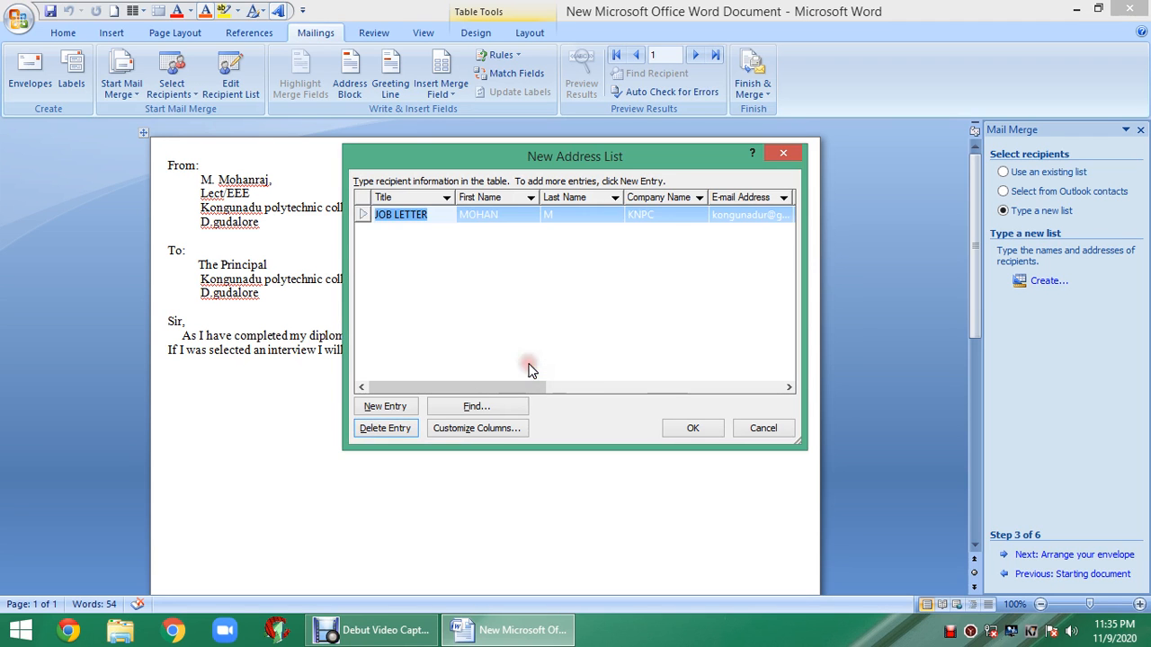
left_click(528, 365)
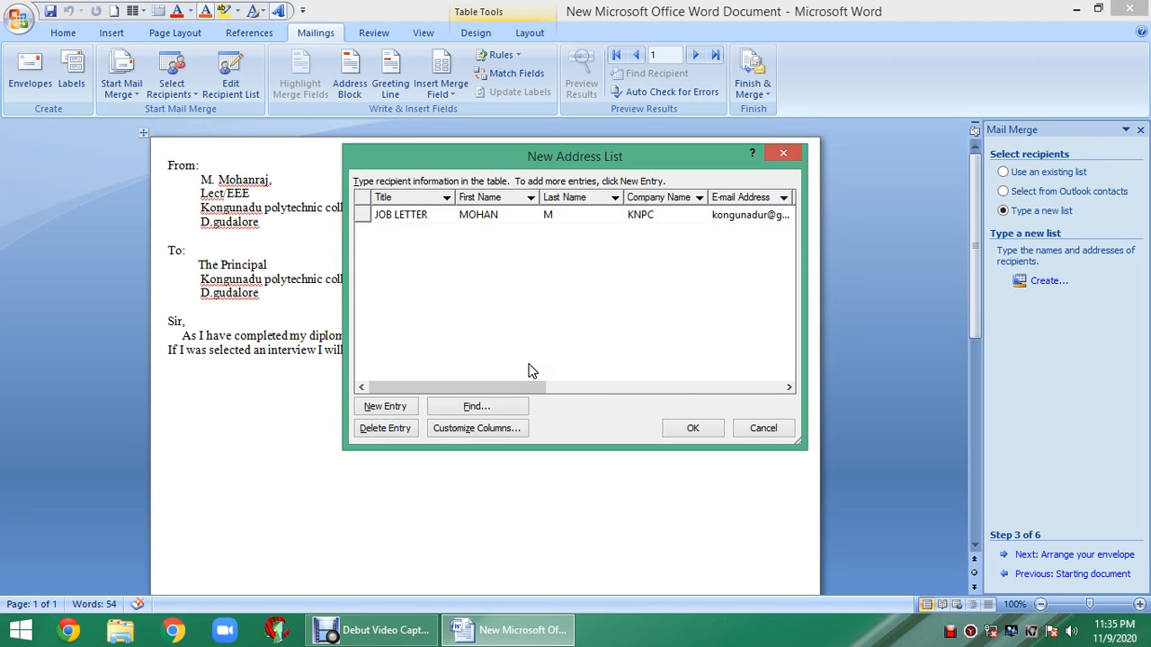
- Save the address list as SS.mdb and accept it in Mail Merge Recipients
left_click(662, 441)
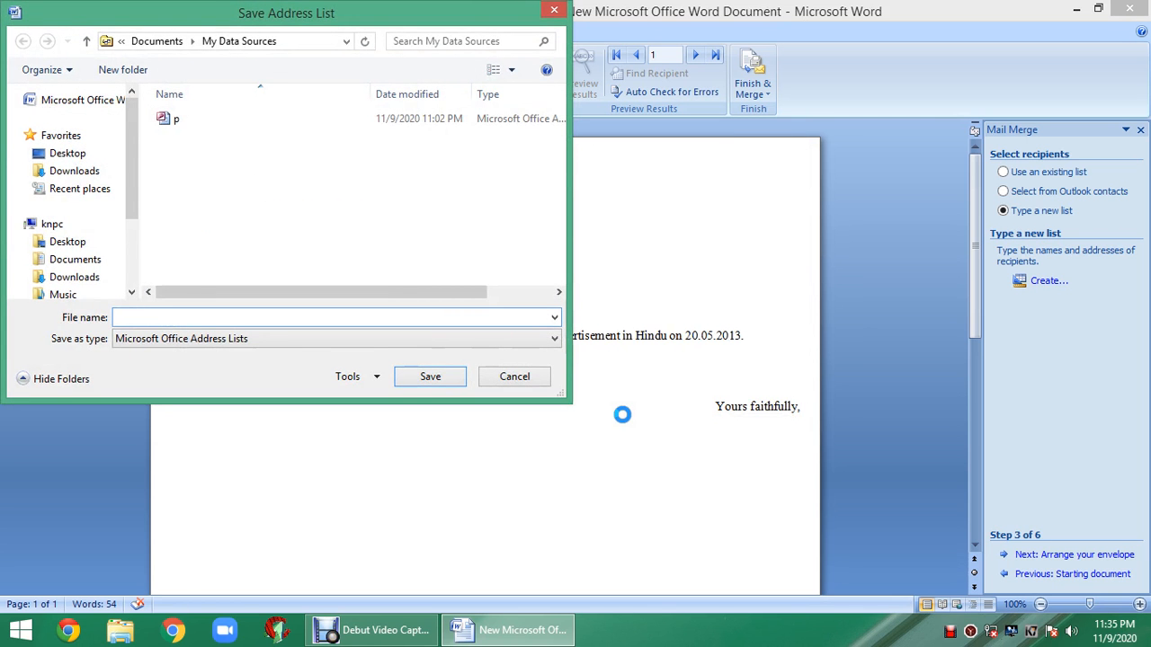
type("SS")
left_click(453, 378)
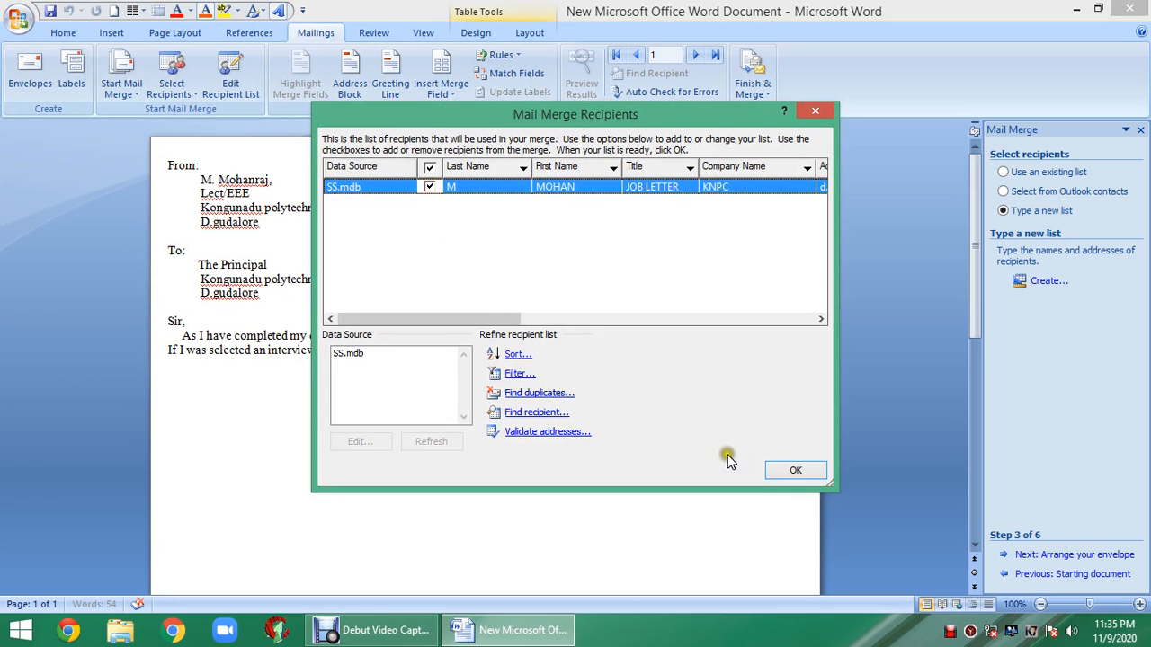
left_click(795, 472)
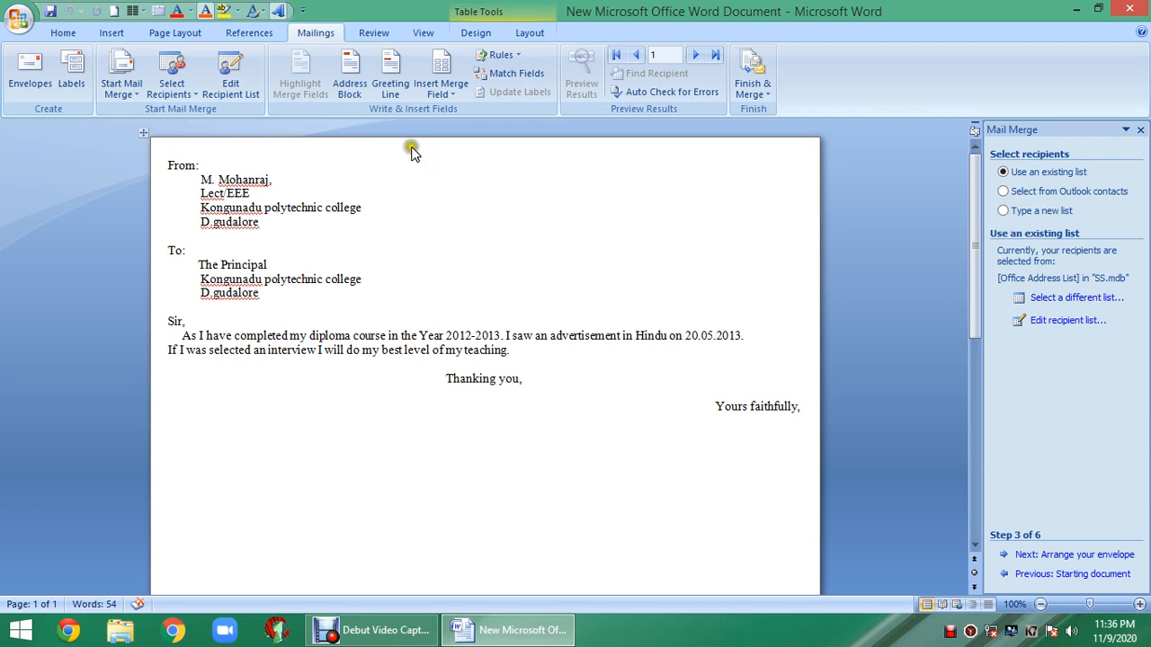
left_click(169, 97)
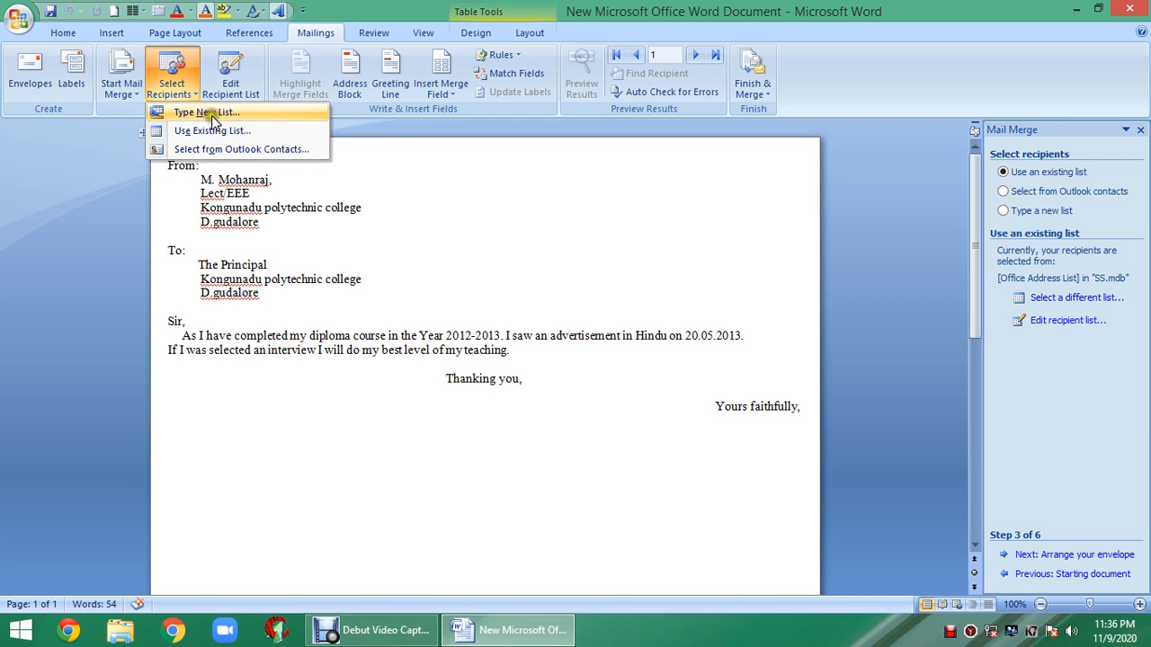
left_click(209, 114)
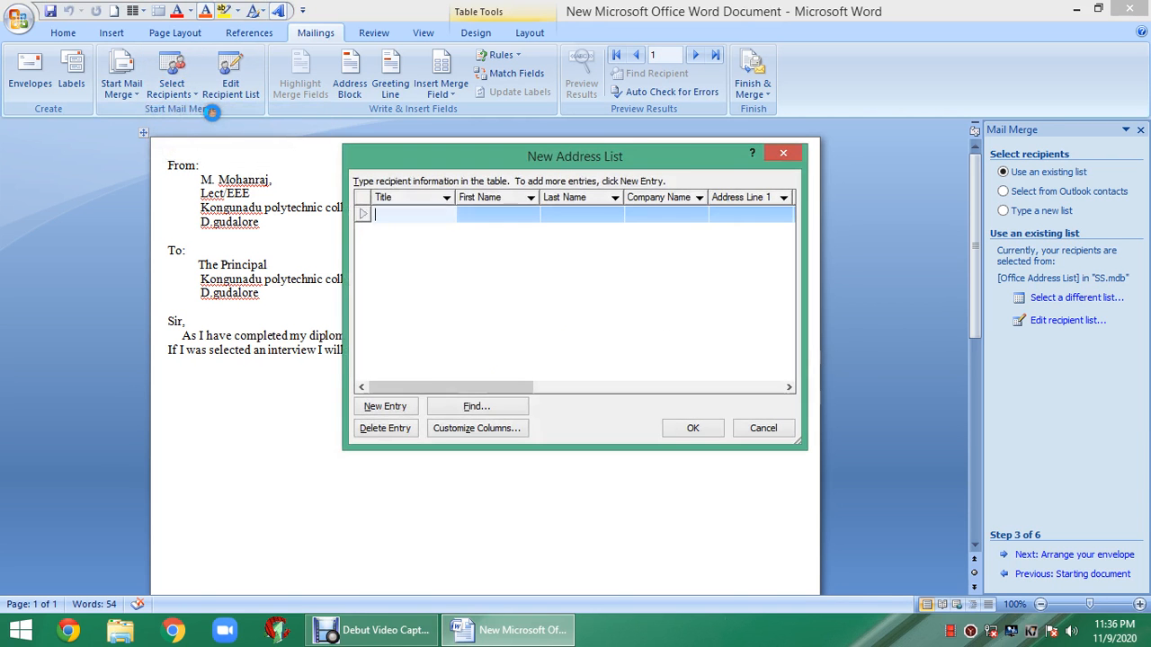
left_click(771, 153)
left_click(170, 89)
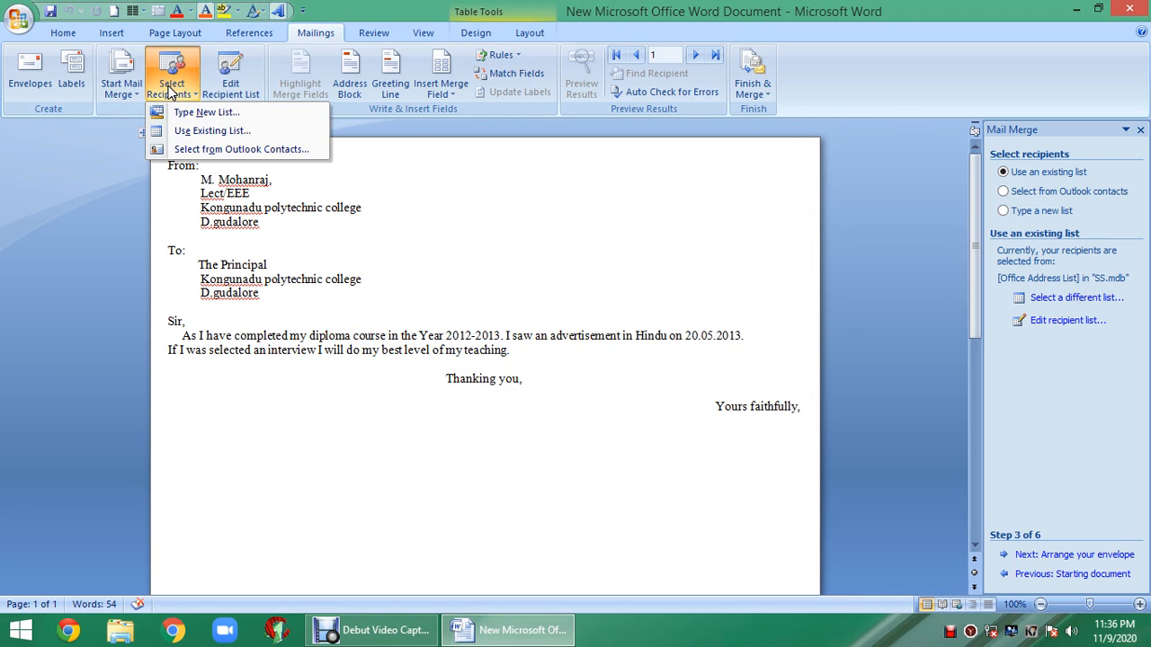
left_click(185, 133)
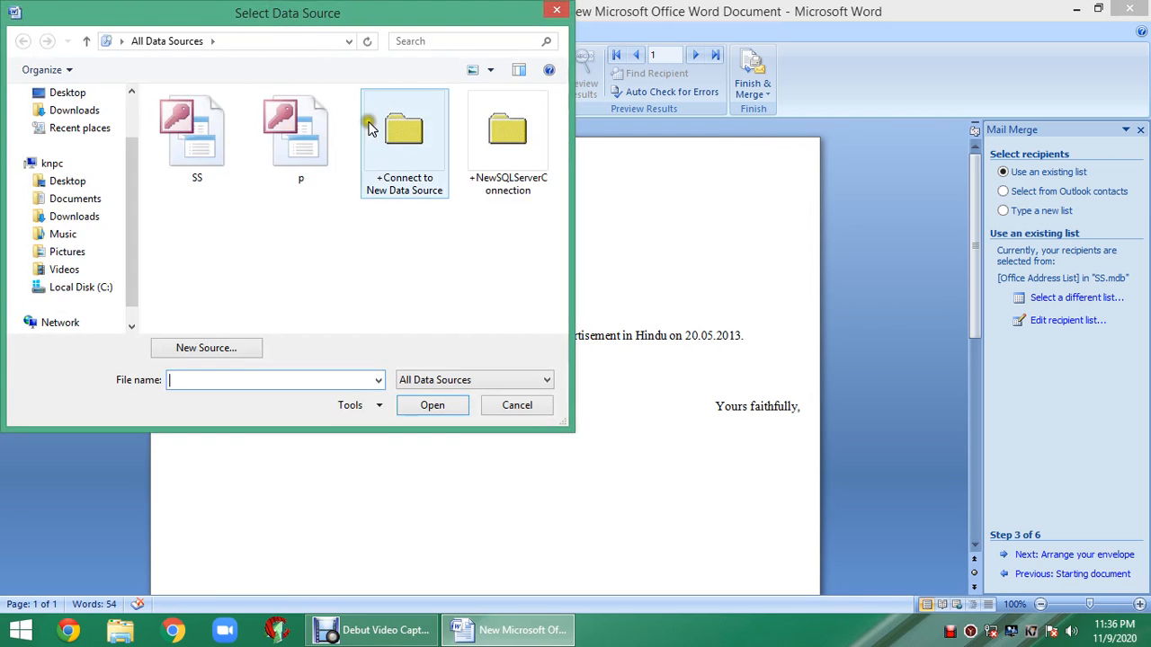
left_click(221, 155)
left_click(409, 406)
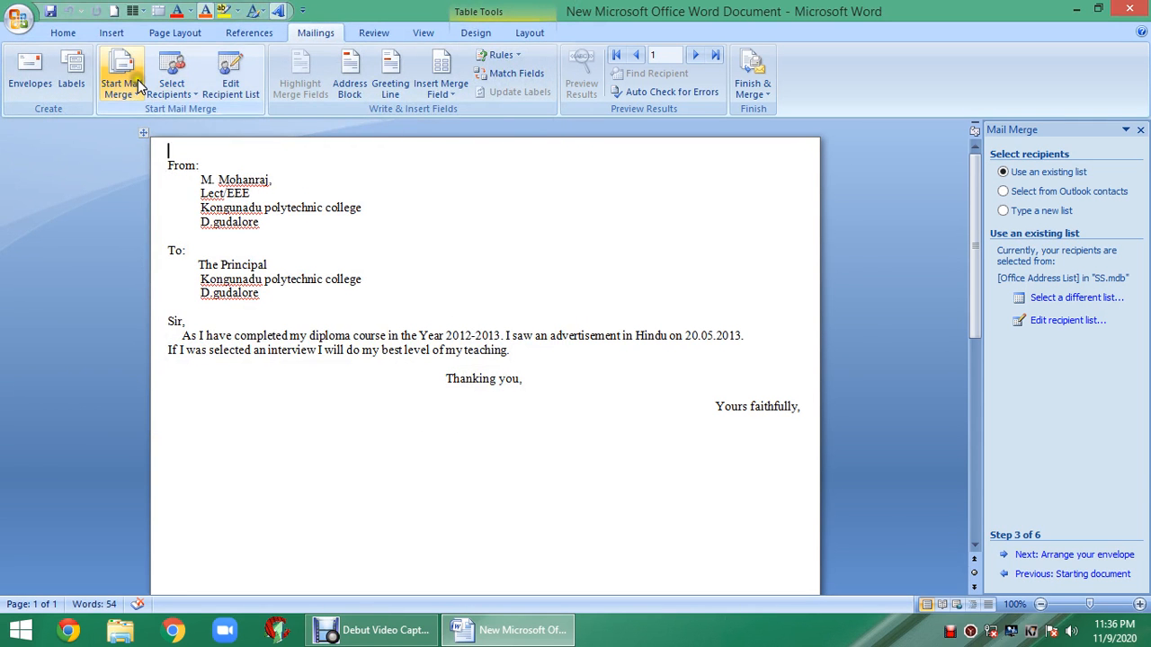
- Start a Labels mail merge, keeping Microsoft as the label vendor
left_click(138, 82)
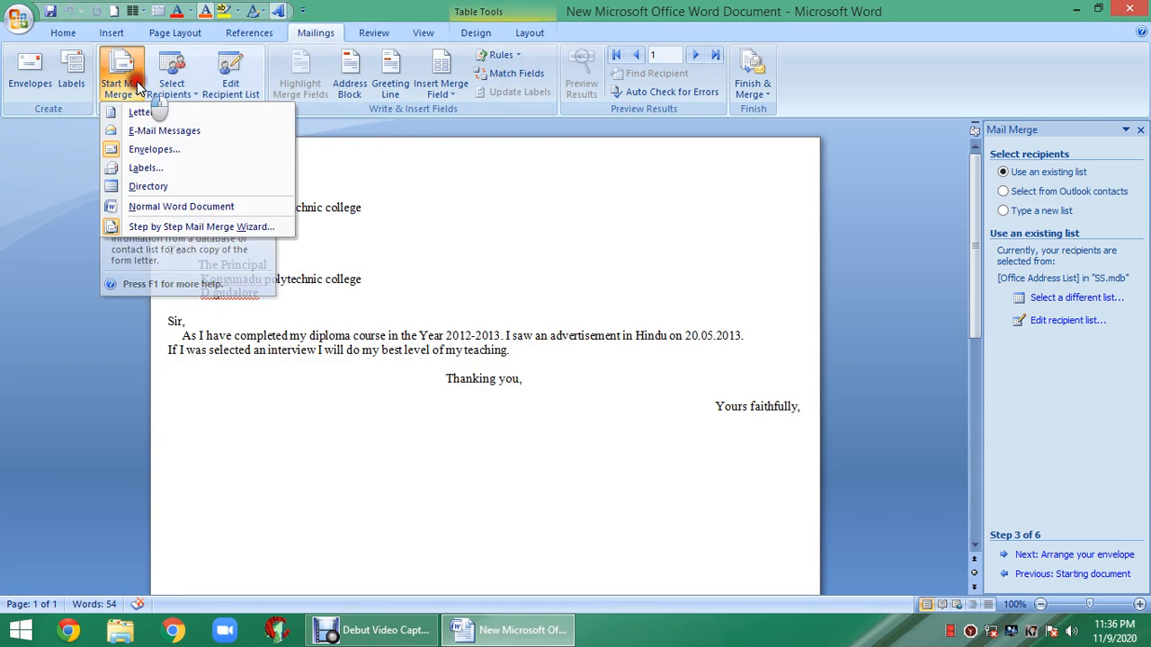
left_click(145, 168)
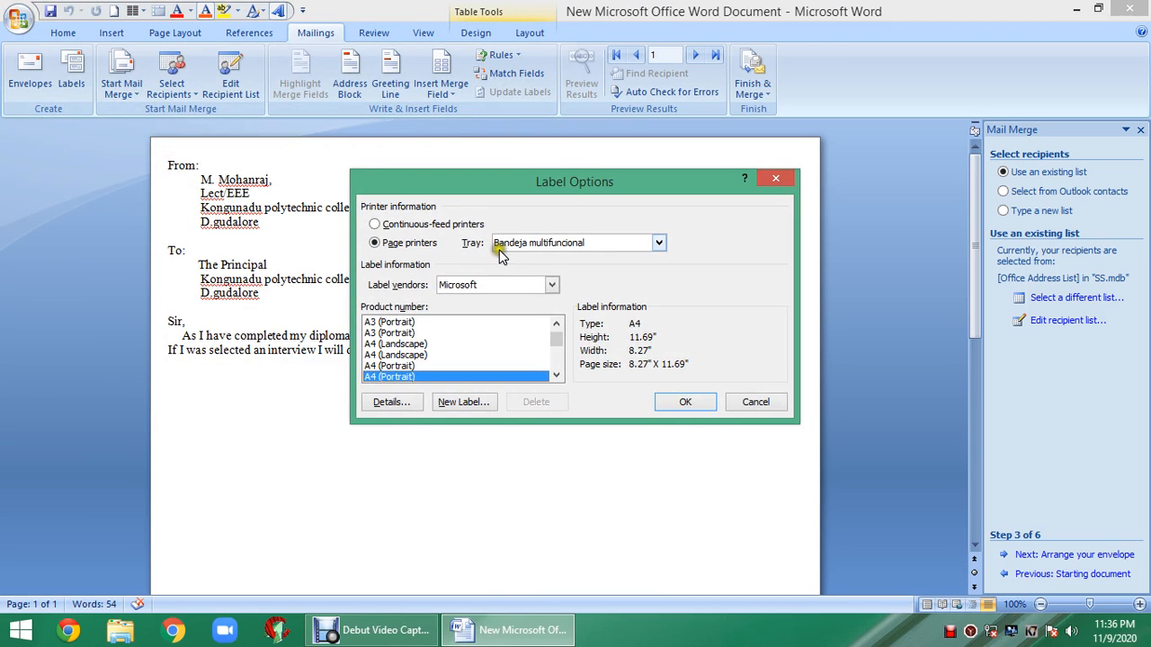
left_click(553, 285)
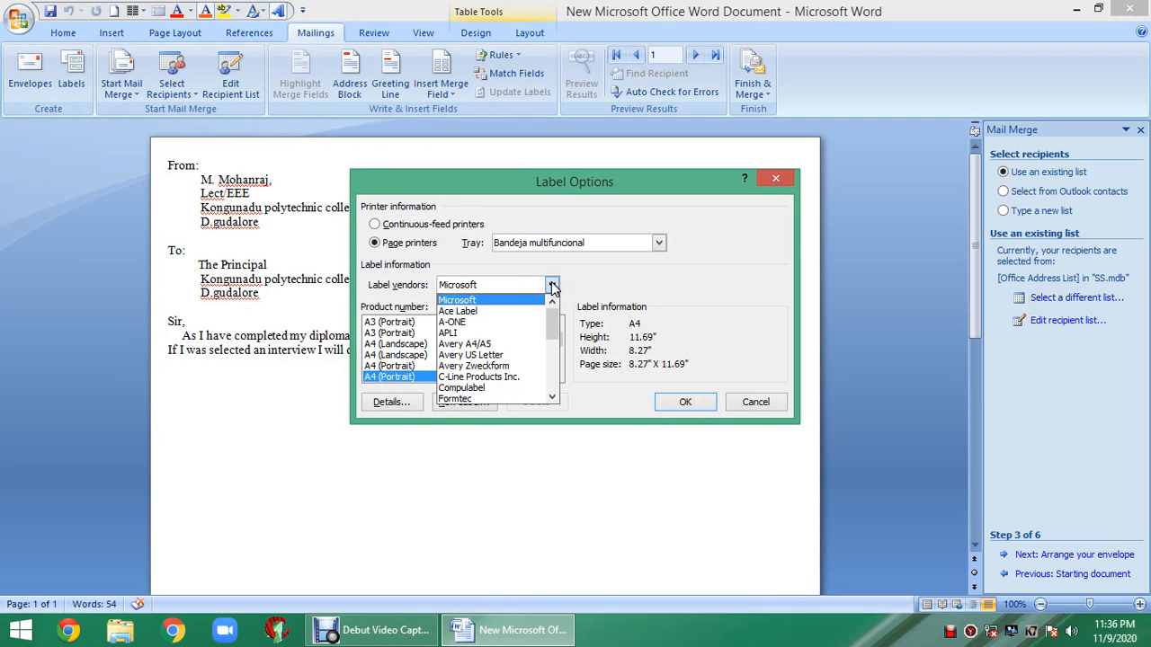
left_click(553, 285)
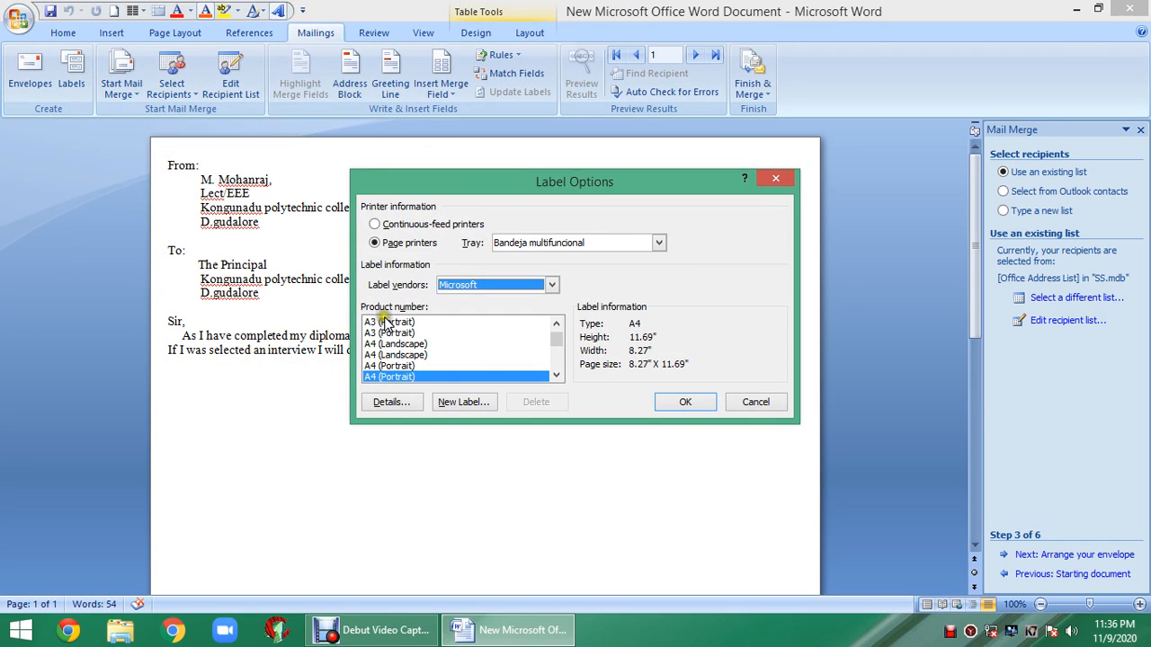
- Pick the A4 (Portrait) label product from the list and confirm the label options
left_click(556, 377)
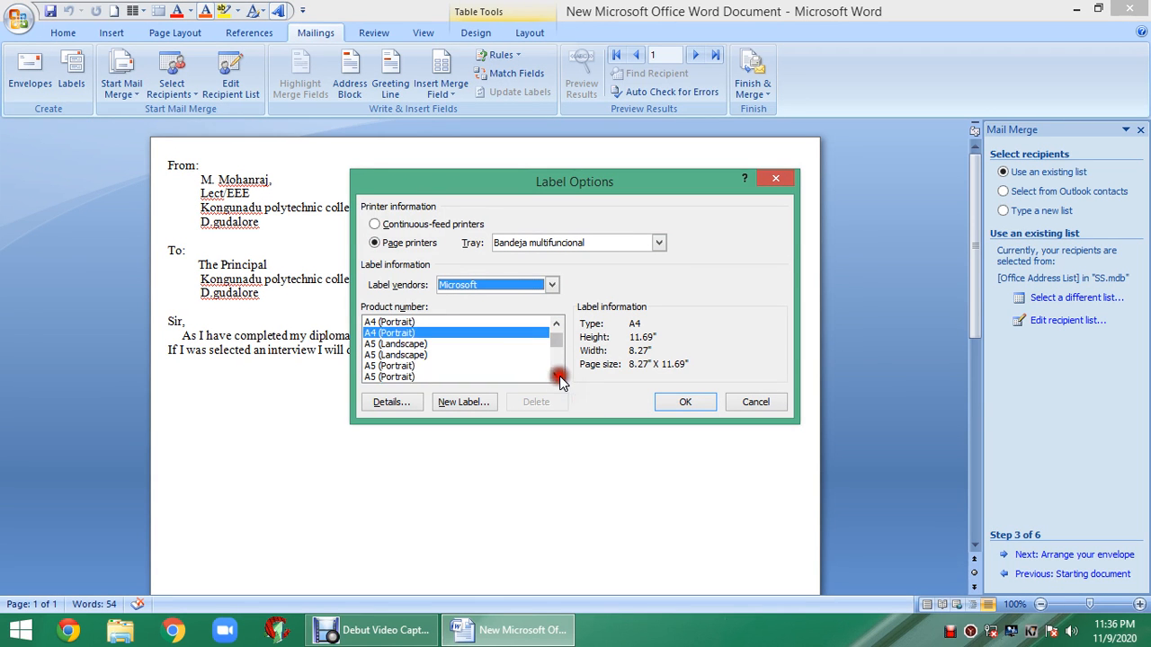
left_click(556, 376)
left_click(557, 377)
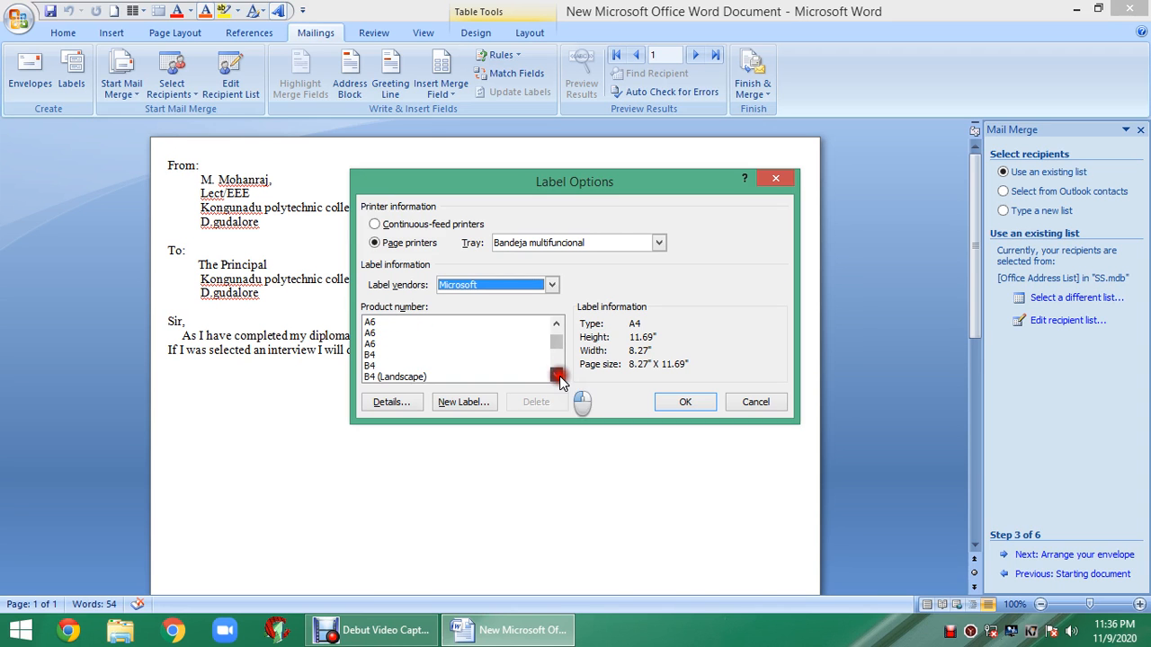
left_click(556, 377)
left_click(554, 324)
left_click(554, 325)
left_click(553, 324)
left_click(554, 325)
left_click(554, 325)
left_click(554, 324)
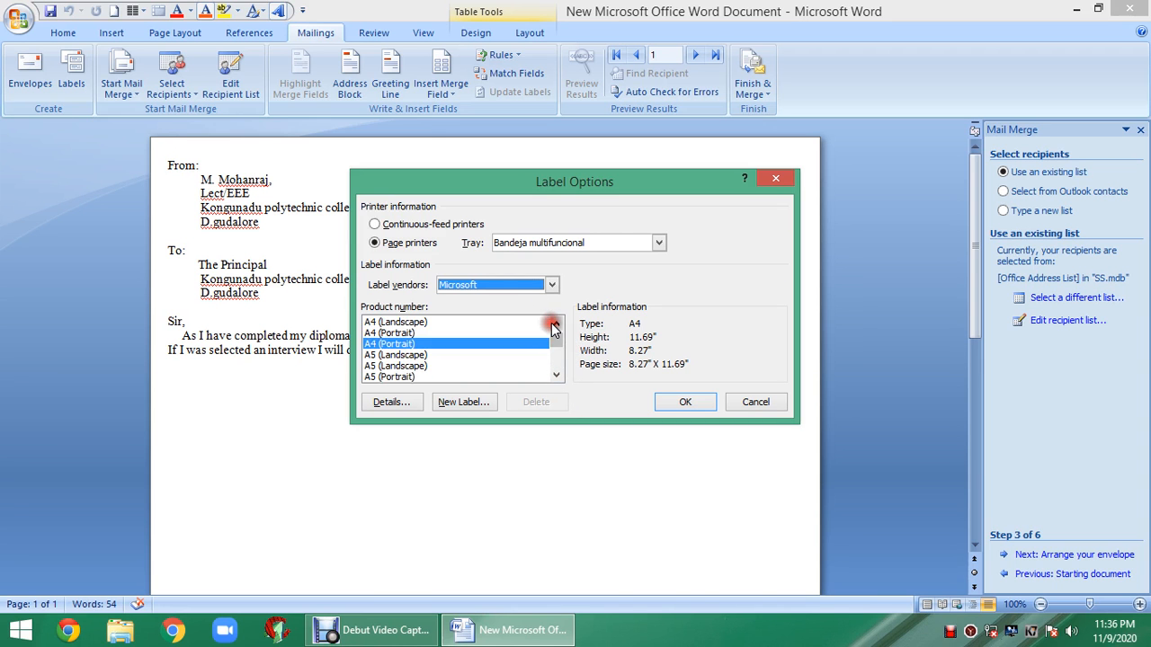
left_click(554, 324)
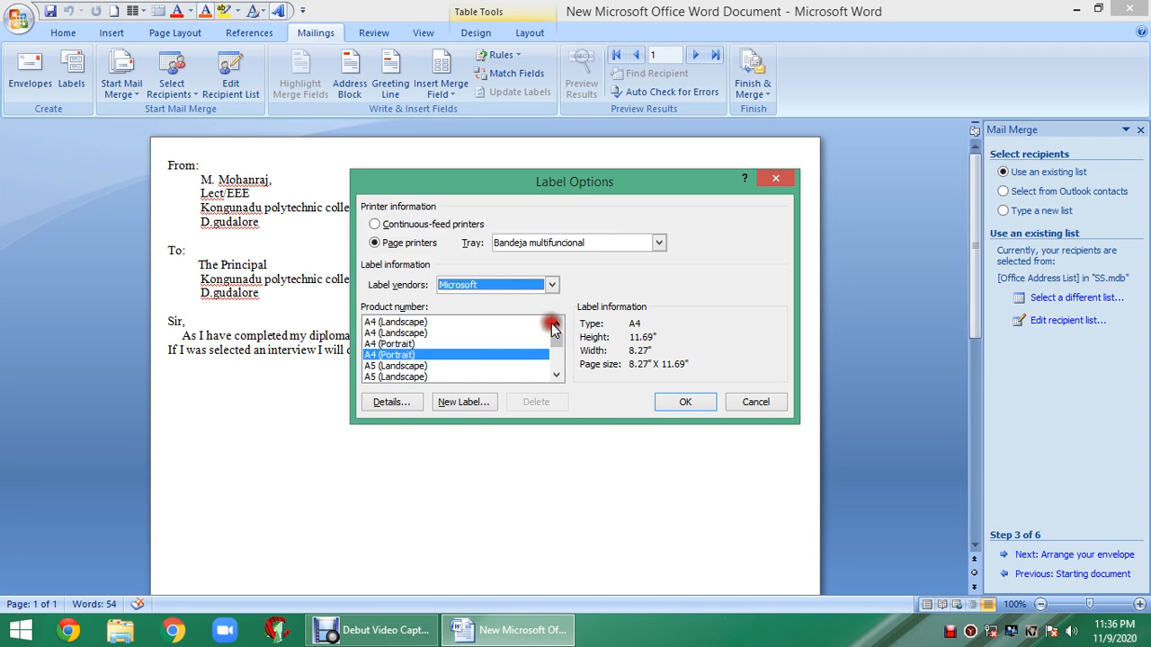
left_click(390, 345)
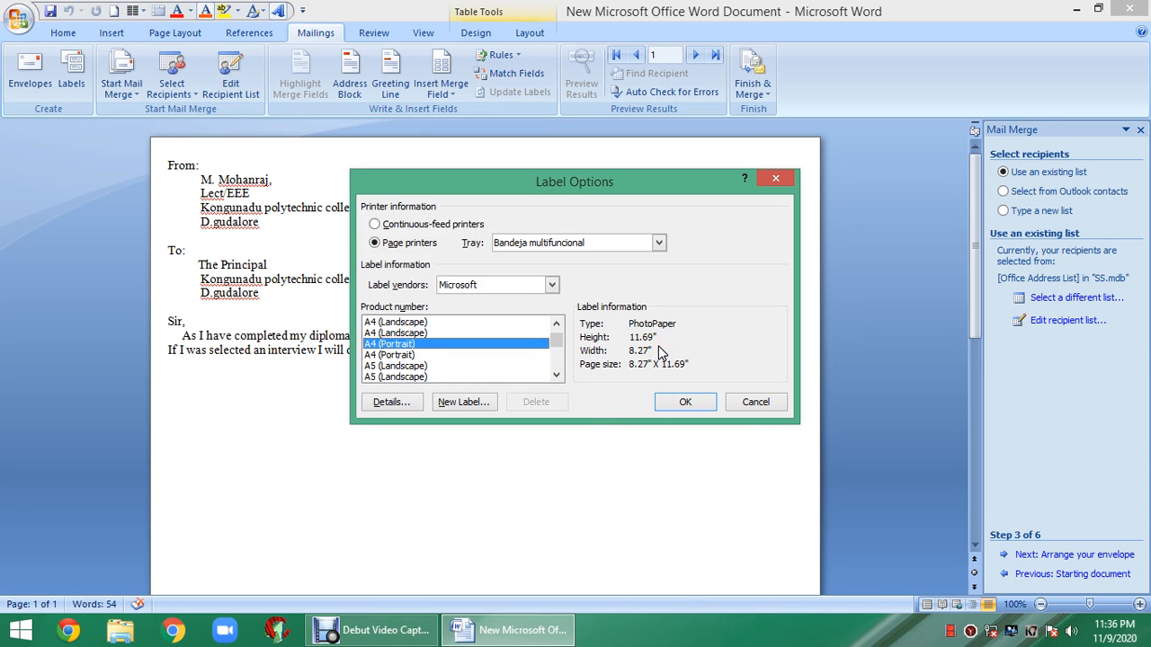
left_click(679, 399)
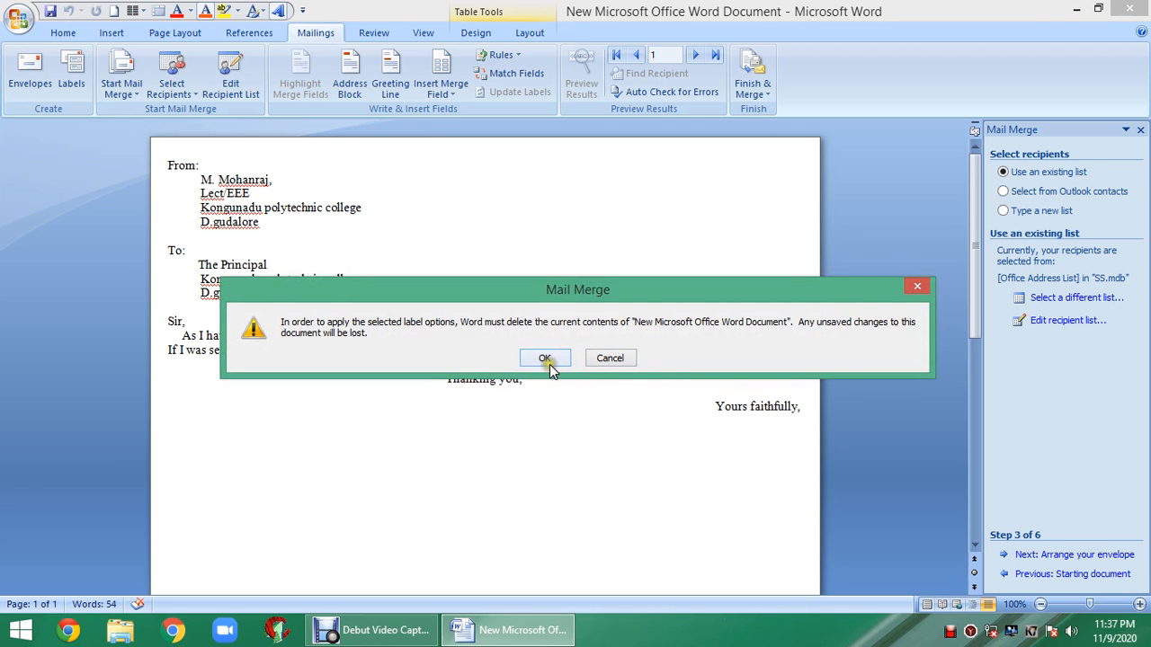
- Accept clearing the letter's text into a blank label page, then view the Insert Merge Field list
left_click(545, 360)
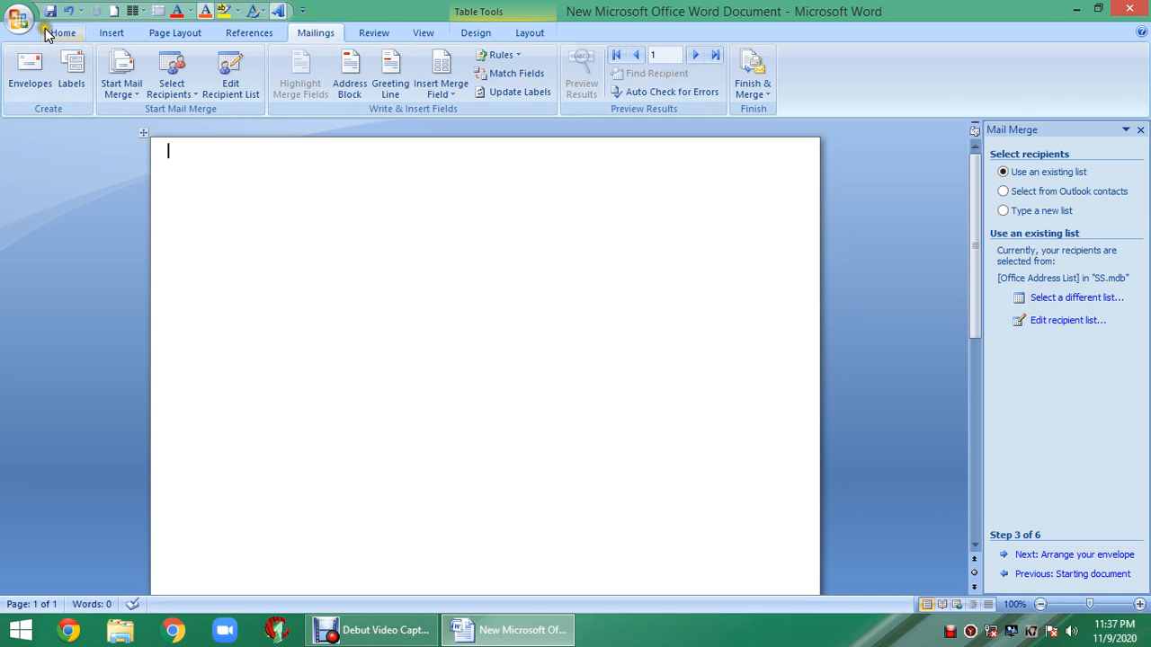
left_click(60, 32)
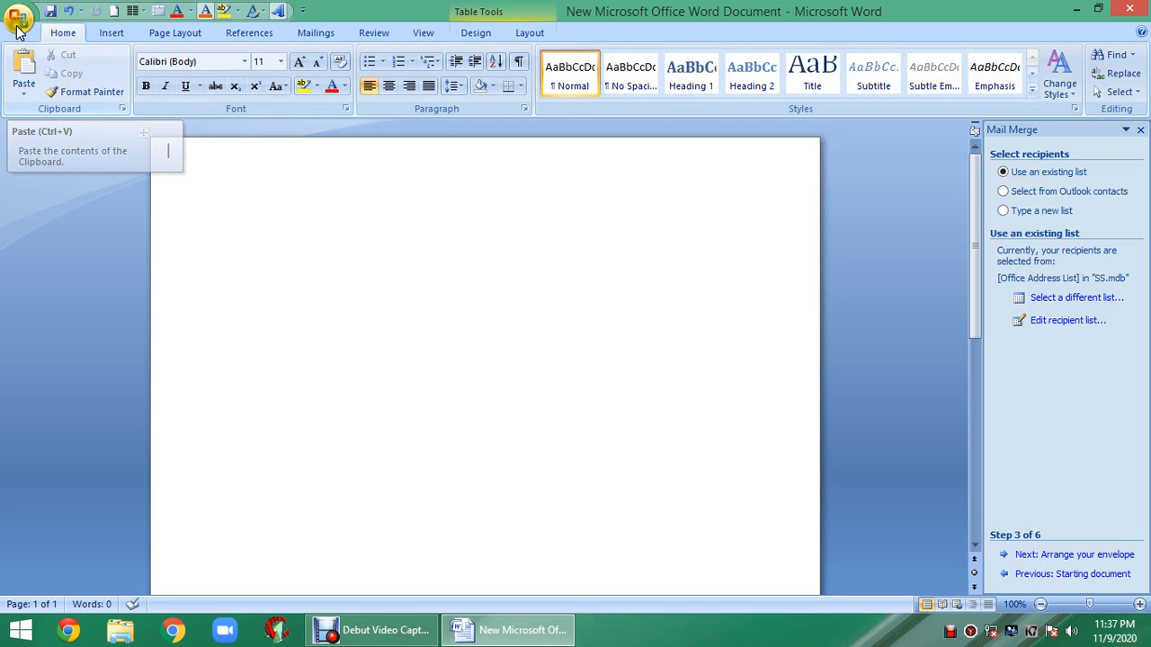
left_click(304, 30)
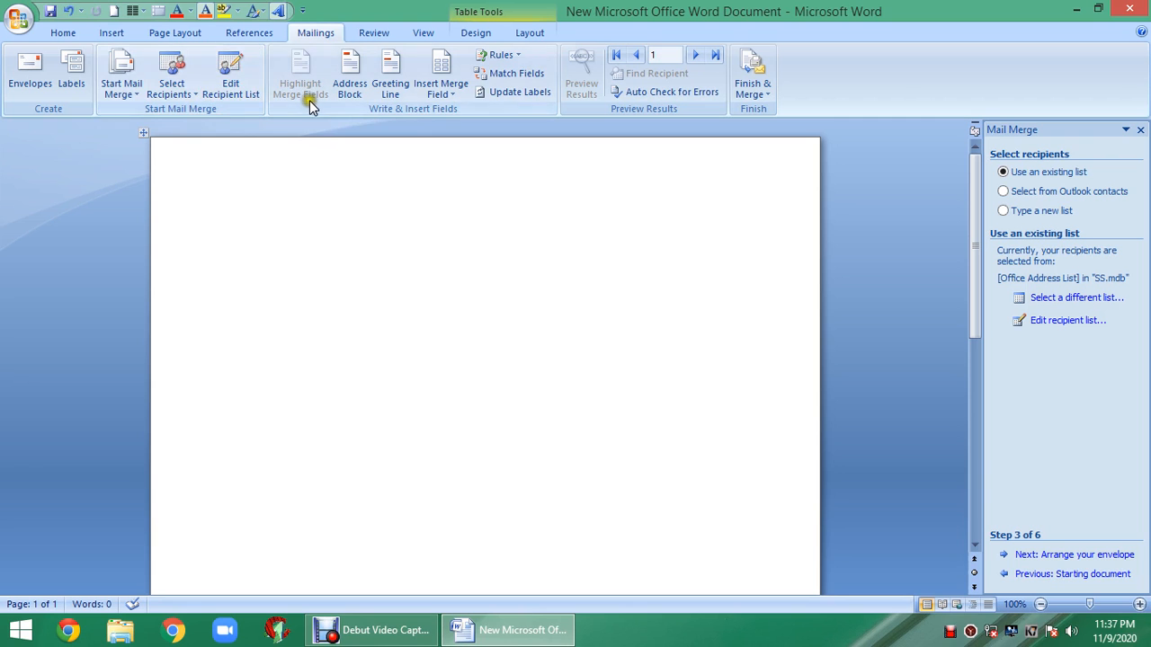
left_click(438, 95)
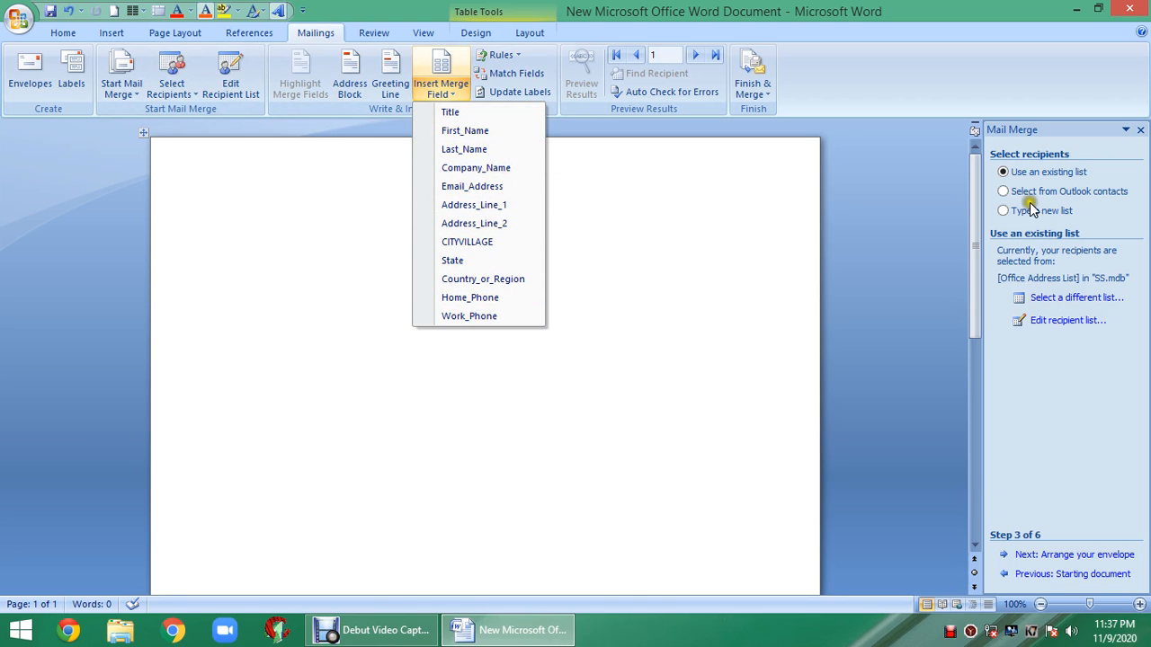
- Look through the Address Block, Greeting Line and Insert Merge Field dialogs, cancelling each without inserting
left_click(126, 88)
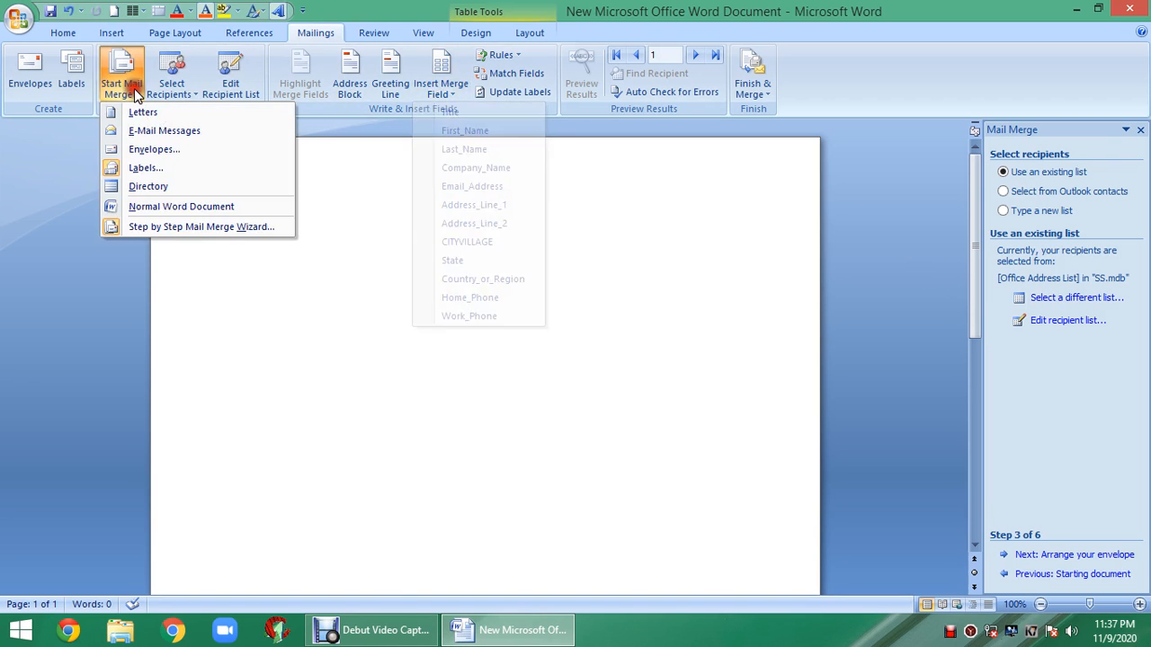
left_click(162, 87)
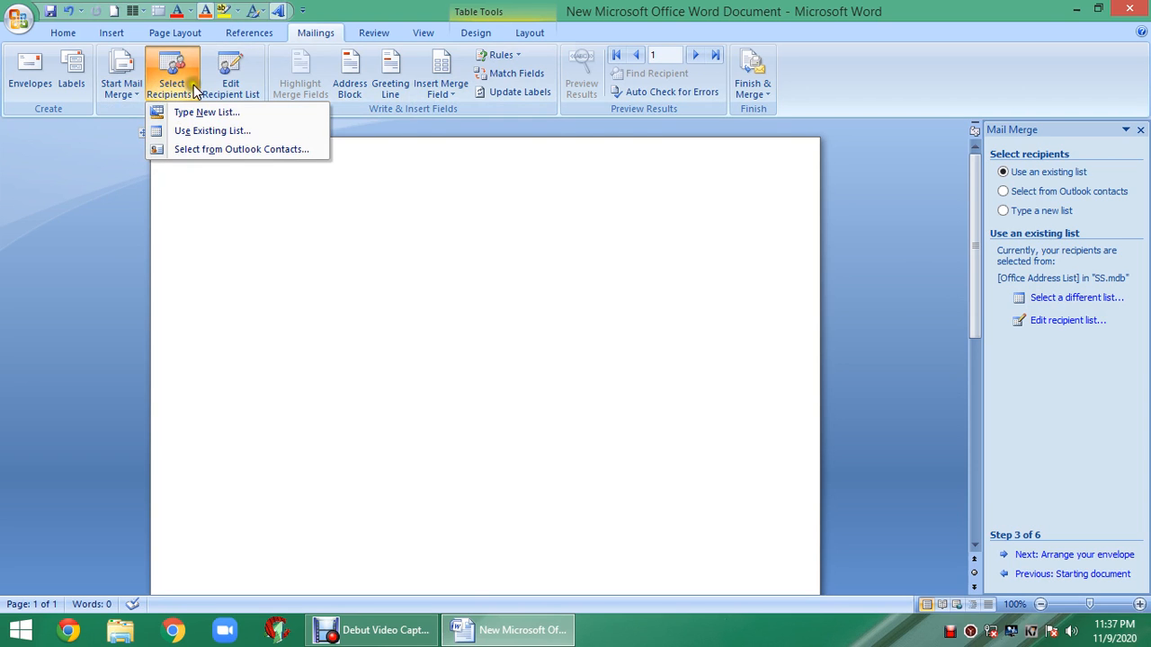
left_click(349, 83)
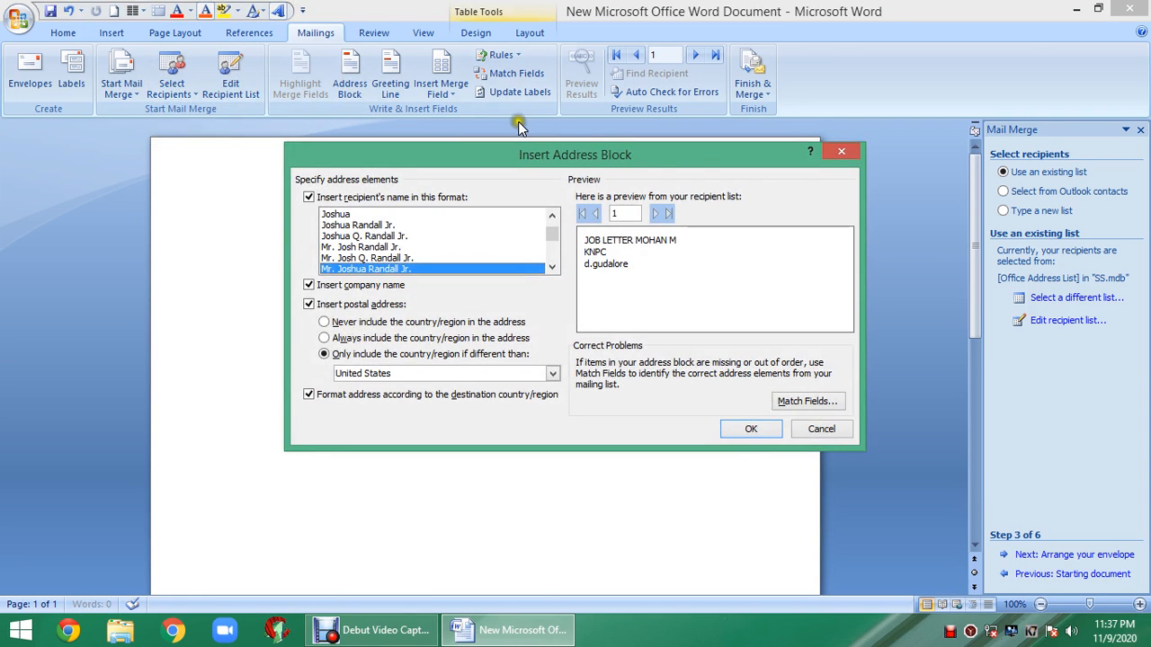
left_click(829, 155)
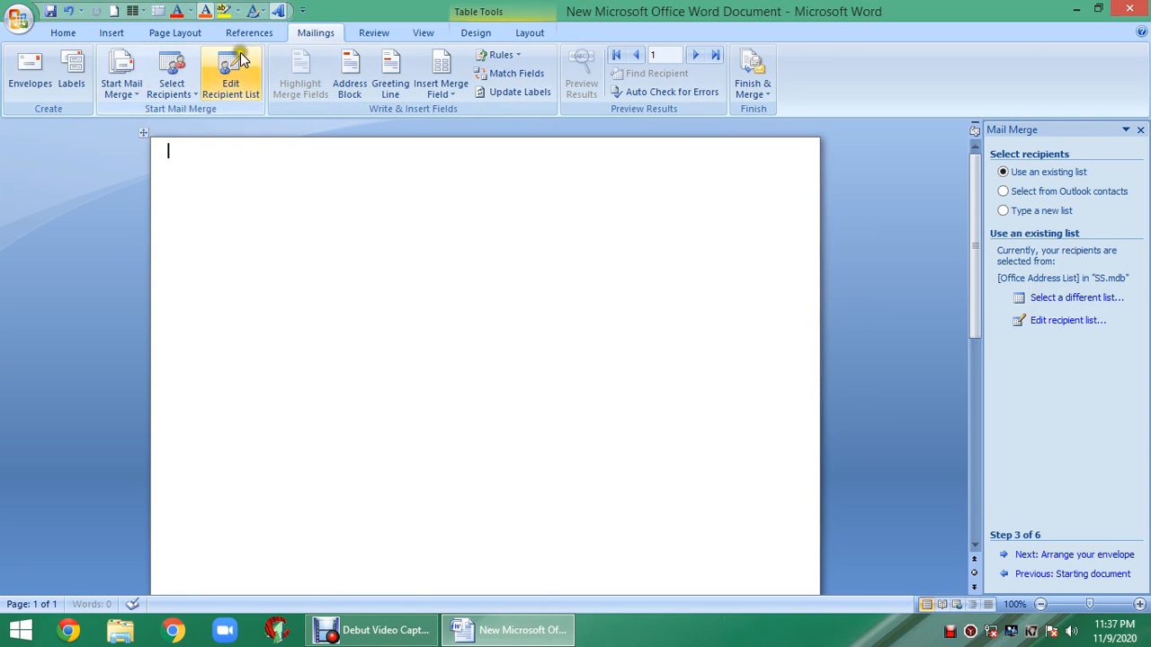
left_click(388, 88)
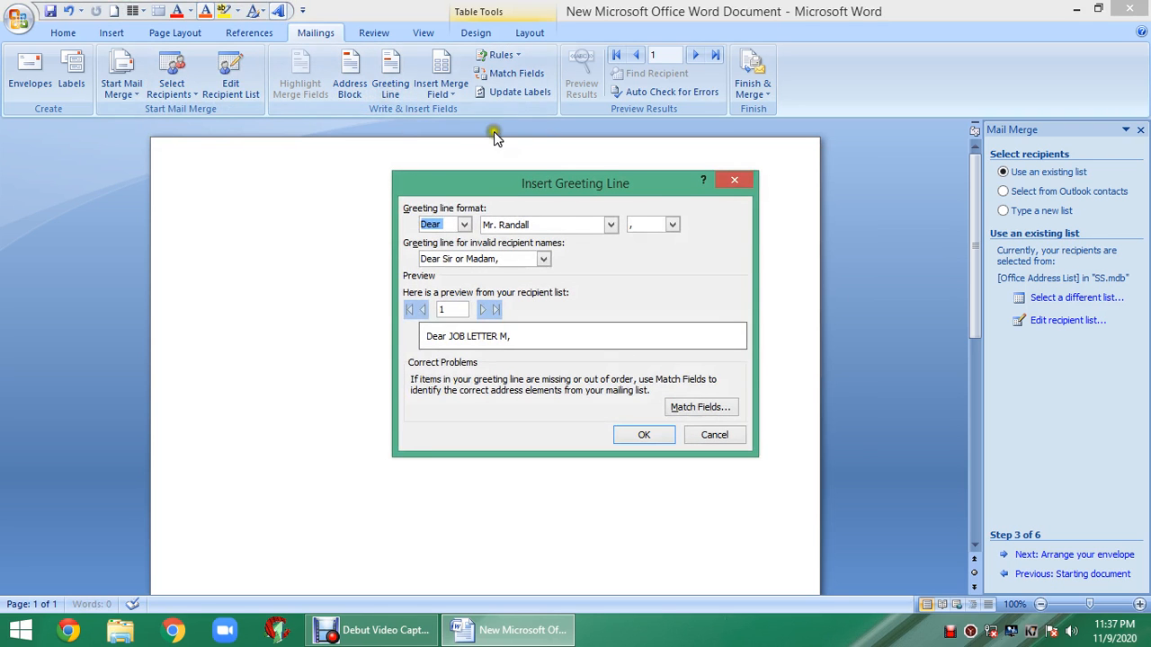
left_click(732, 183)
left_click(440, 72)
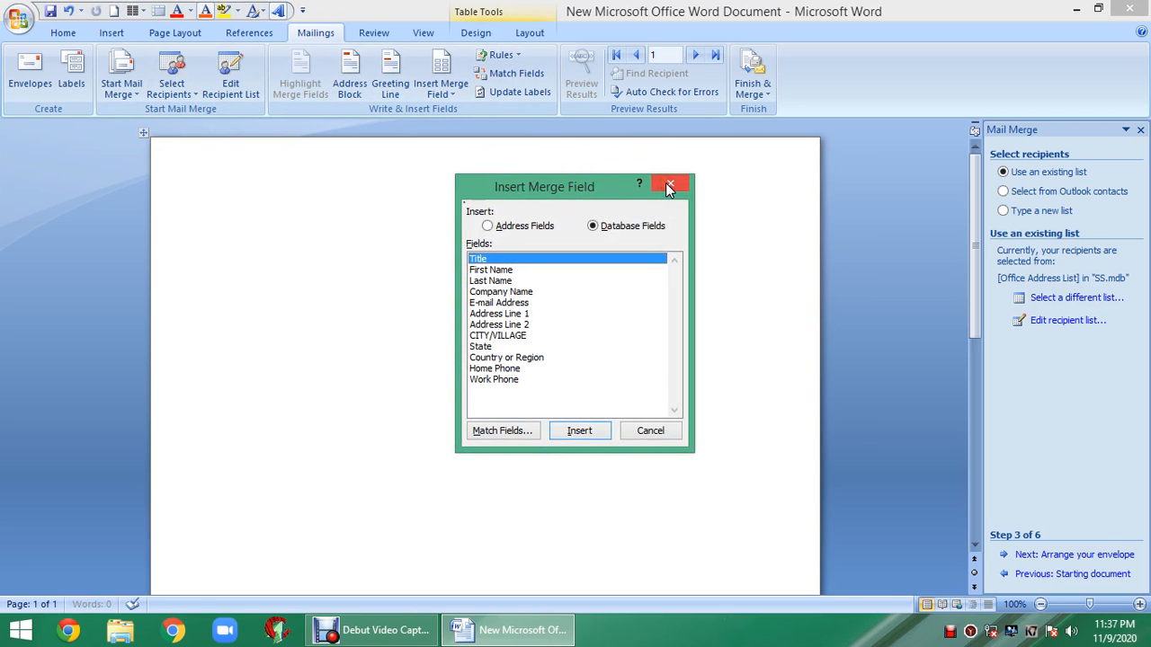
left_click(668, 187)
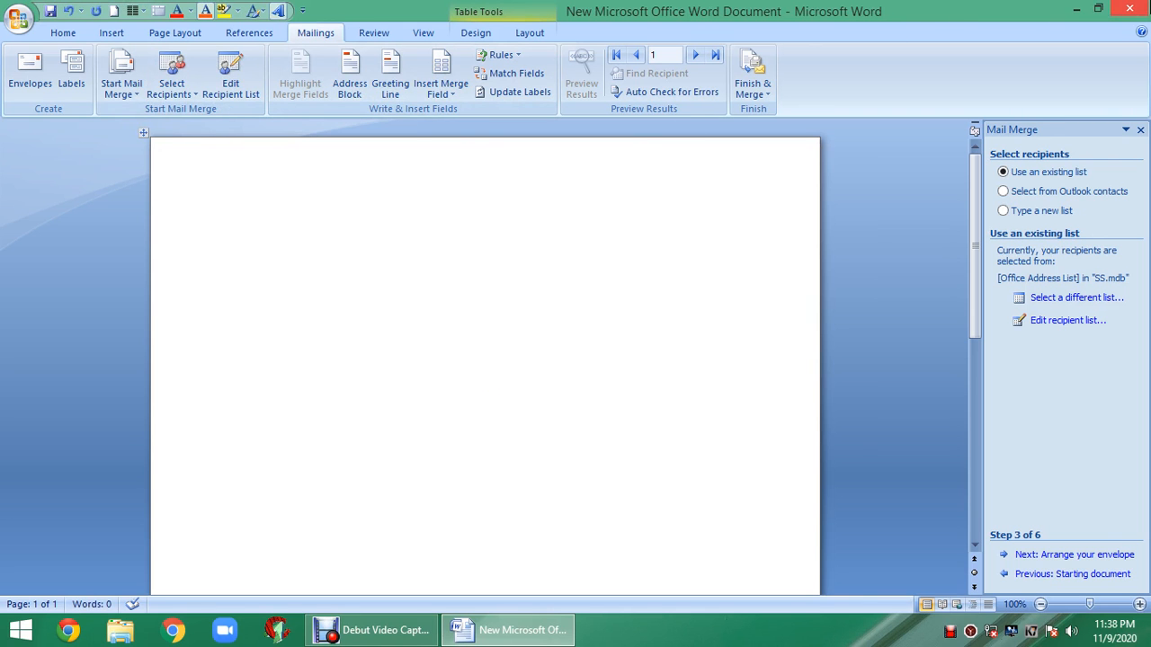
- Close Word, saving the label document's changes, and return to Debut Video Capture
left_click(1138, 8)
left_click(513, 358)
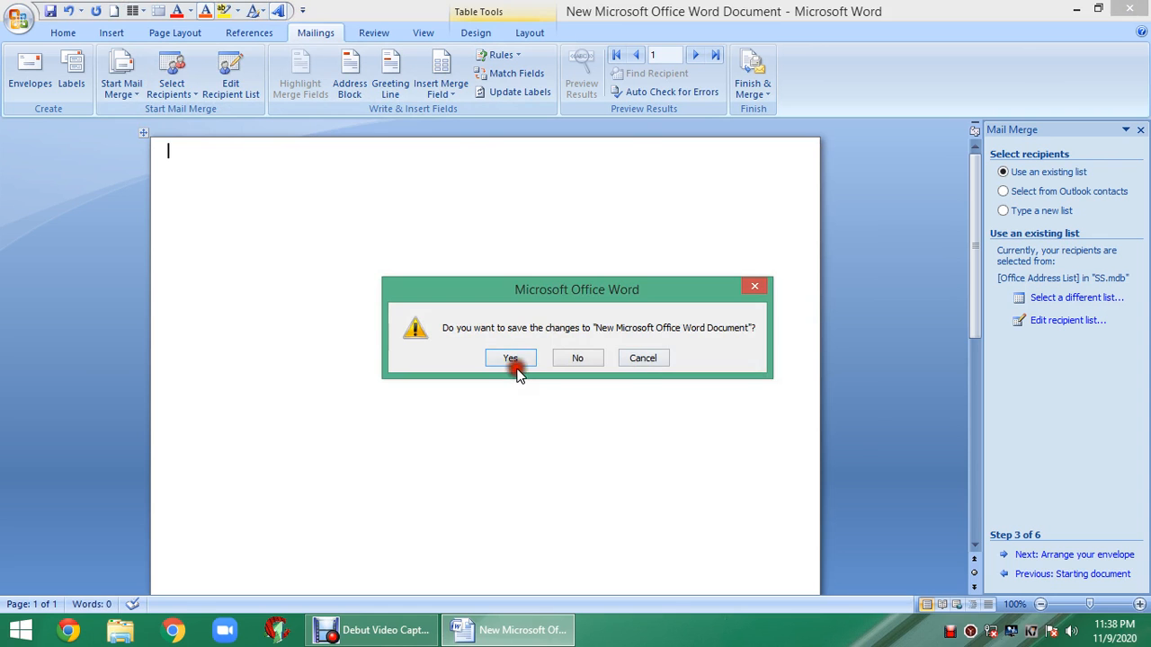
left_click(372, 629)
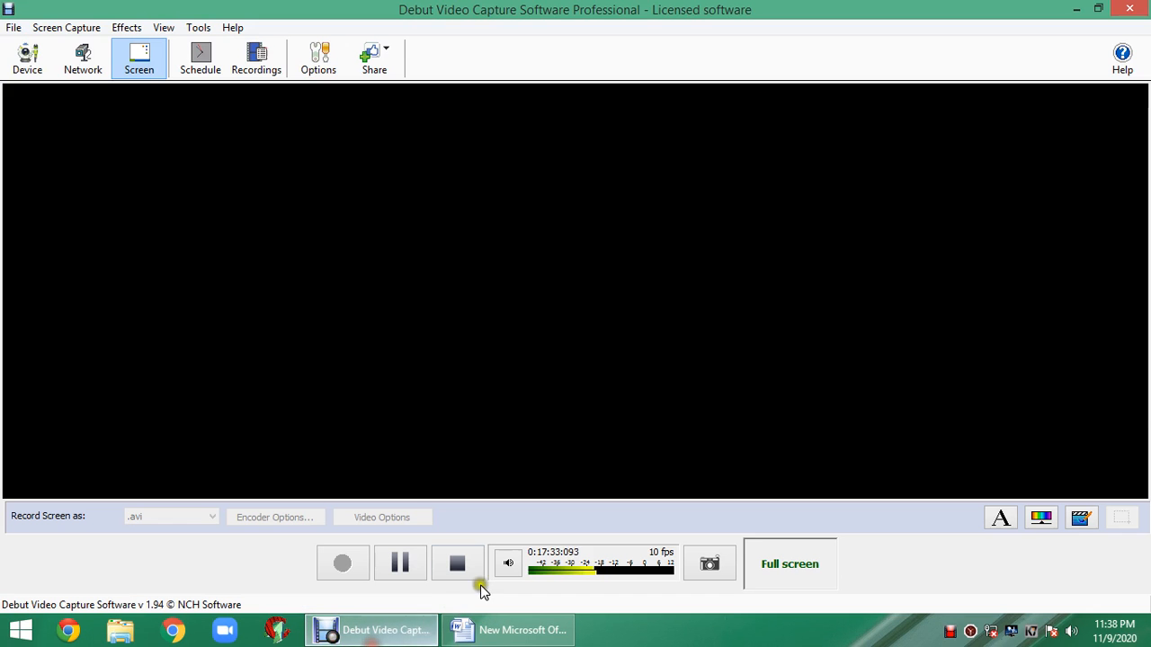